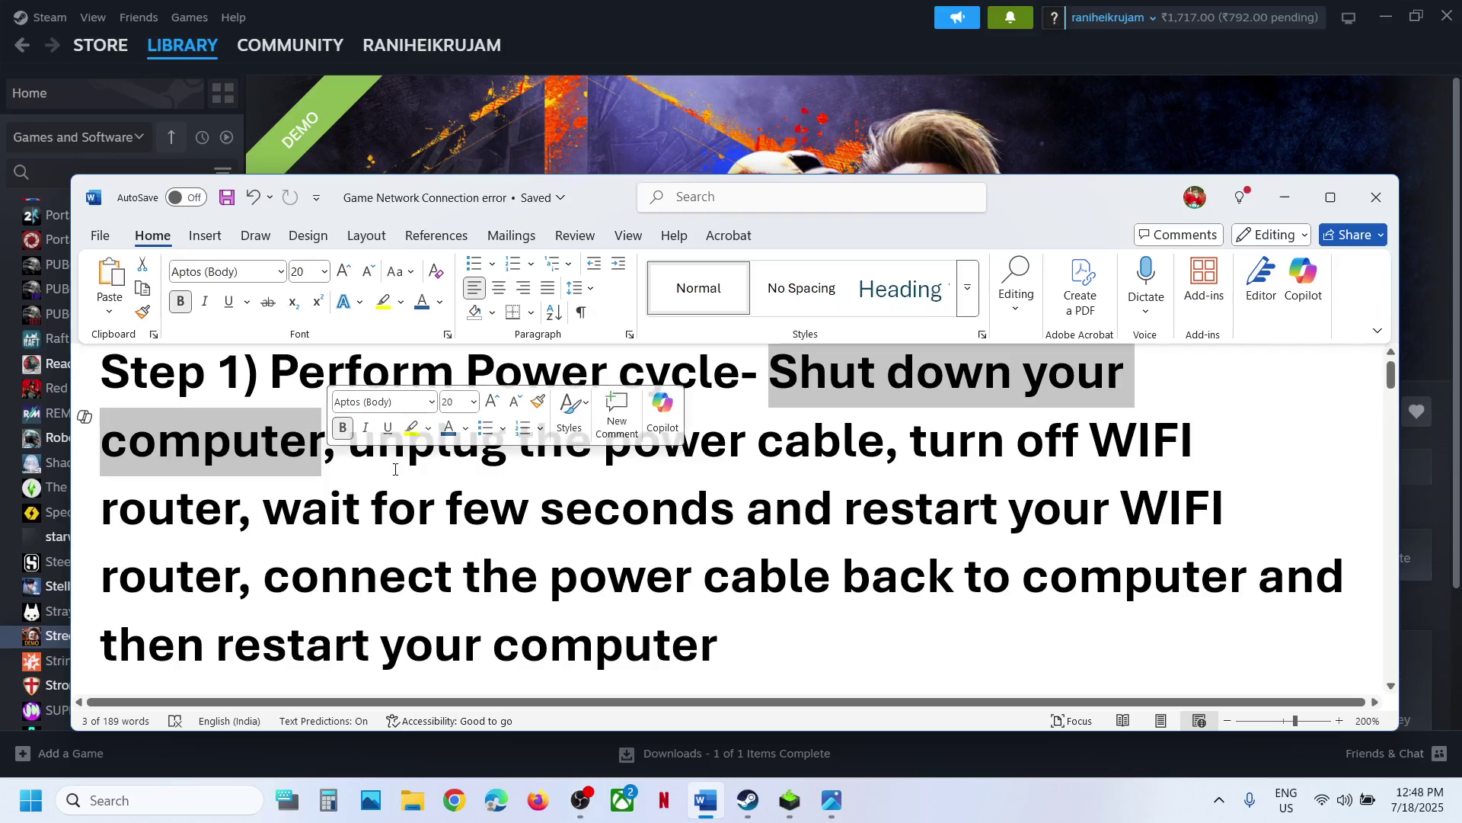
# Step: Go through the Step 1 power-cycle instructions in the Word document, selecting each phrase while reading from the power cable to the computer restart
pyautogui.moveTo(349, 442); pyautogui.dragTo(818, 431)
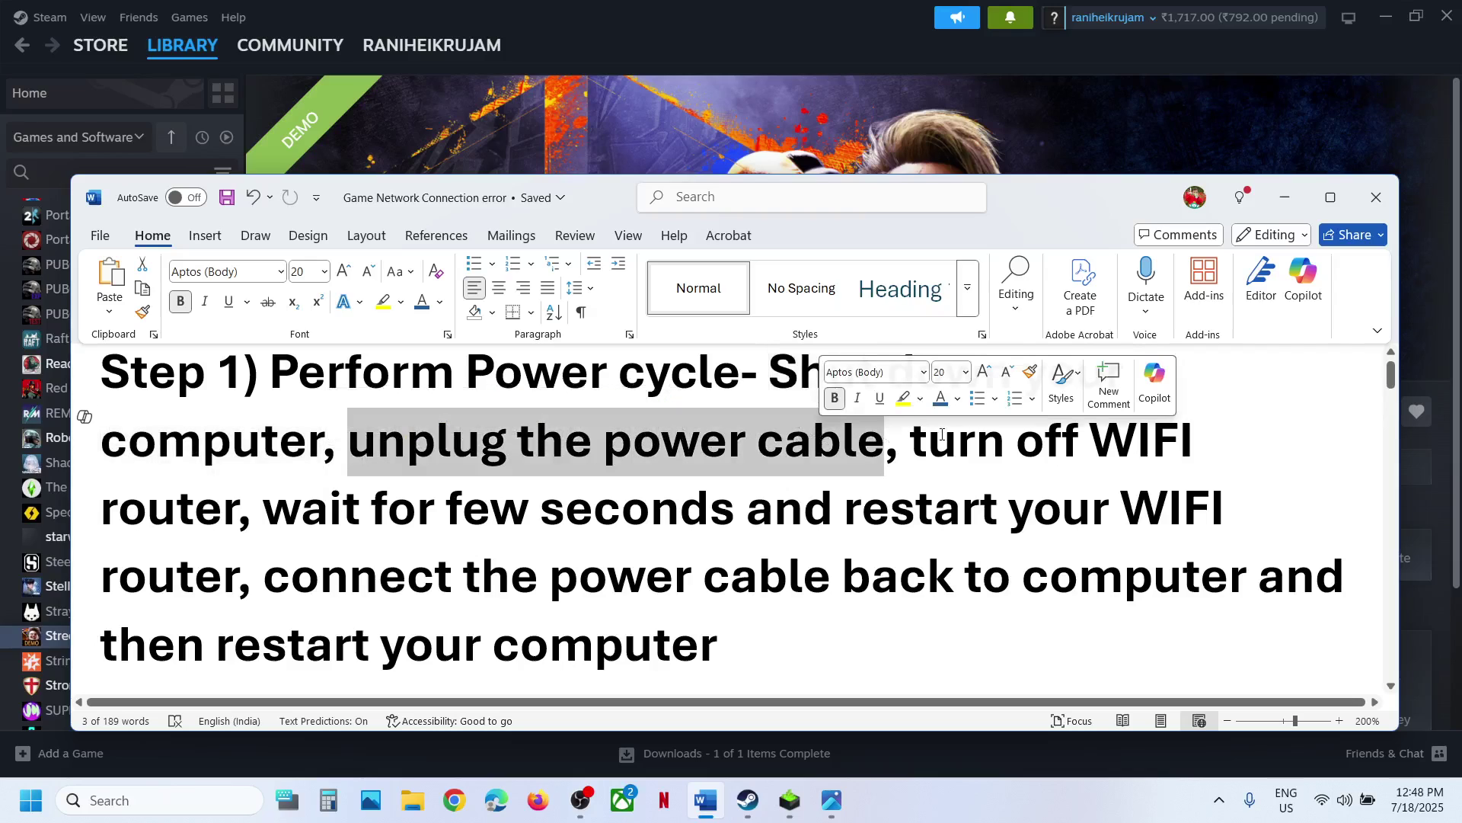
pyautogui.moveTo(910, 440); pyautogui.dragTo(702, 509)
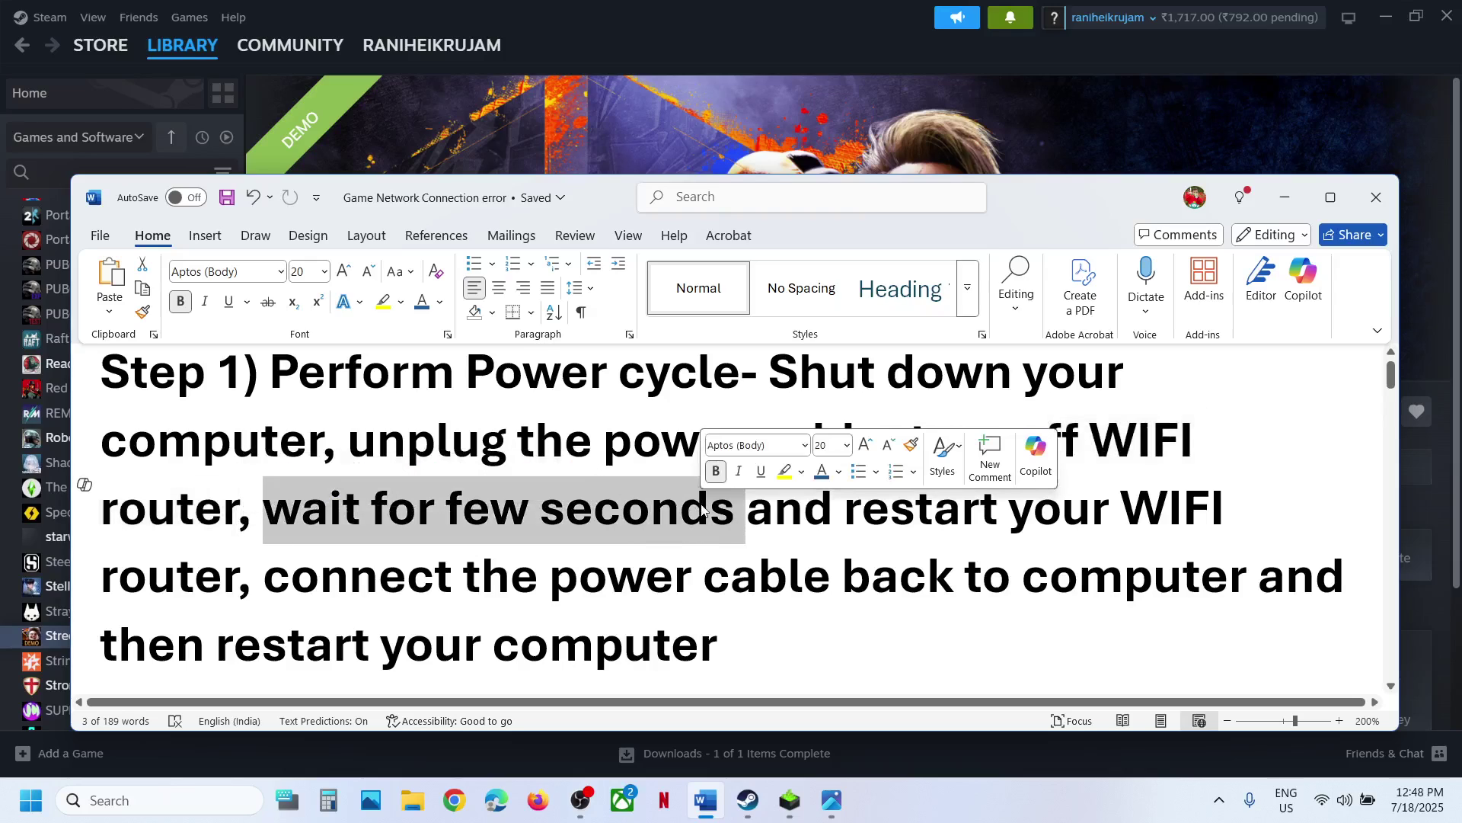
pyautogui.moveTo(860, 506); pyautogui.dragTo(270, 579)
pyautogui.moveTo(361, 586); pyautogui.dragTo(707, 662)
pyautogui.click(920, 138)
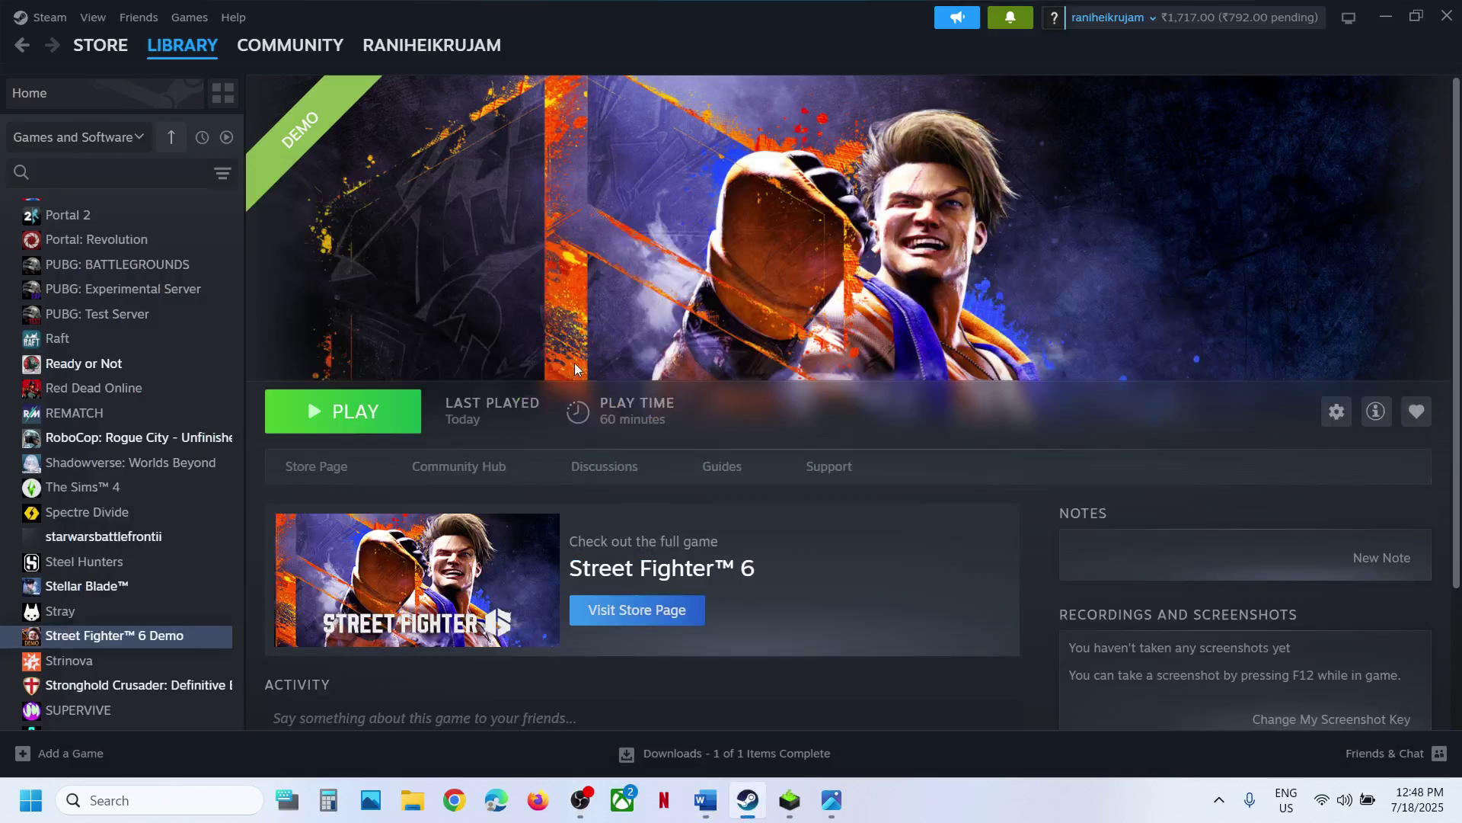
# Step: Return to the Word document and read Step 2 on turning the VPN on or off, selecting its wording
pyautogui.click(706, 799)
pyautogui.scroll(-4, 592, 560)
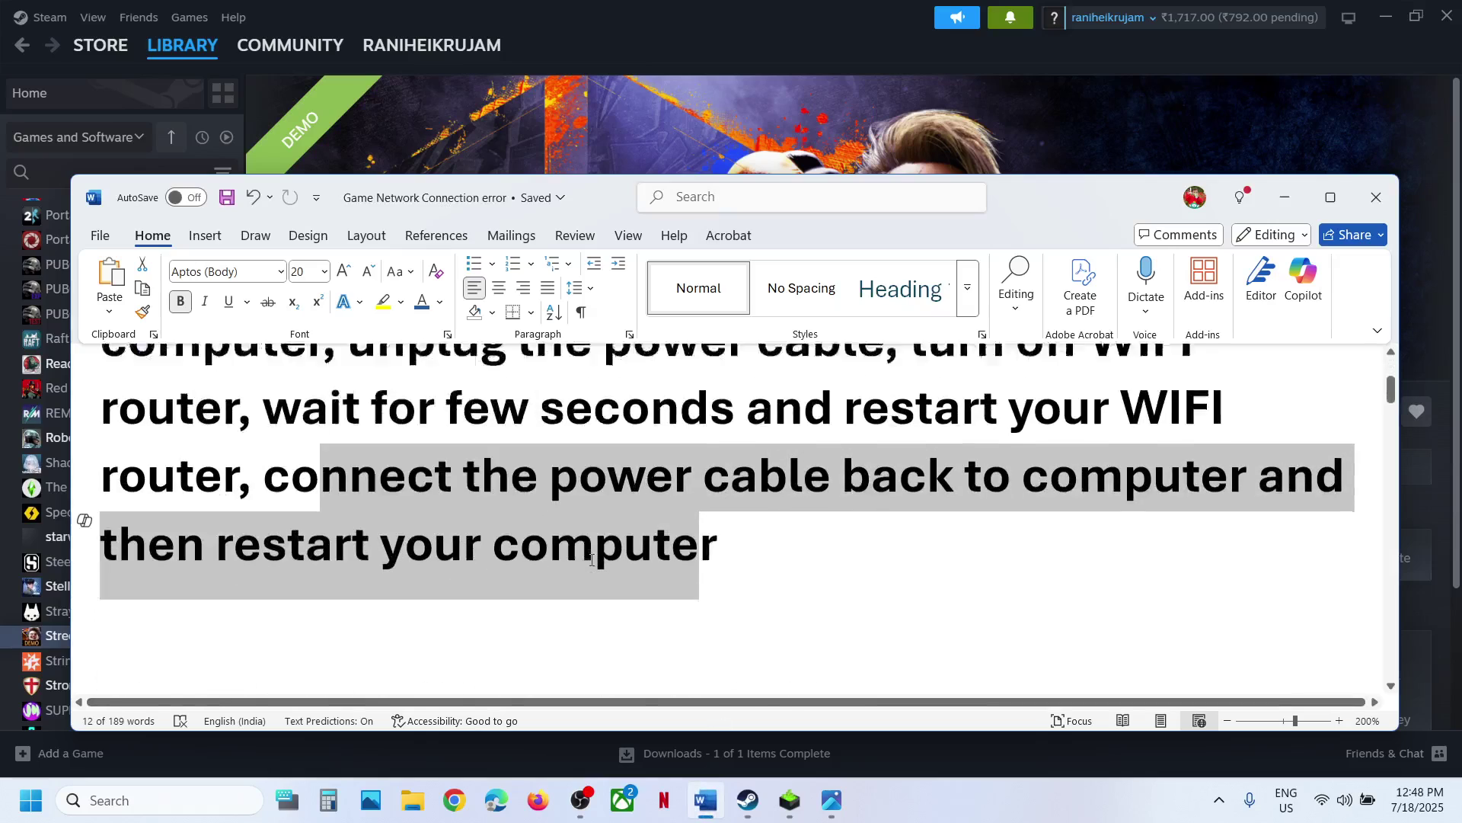
pyautogui.scroll(1, 345, 577)
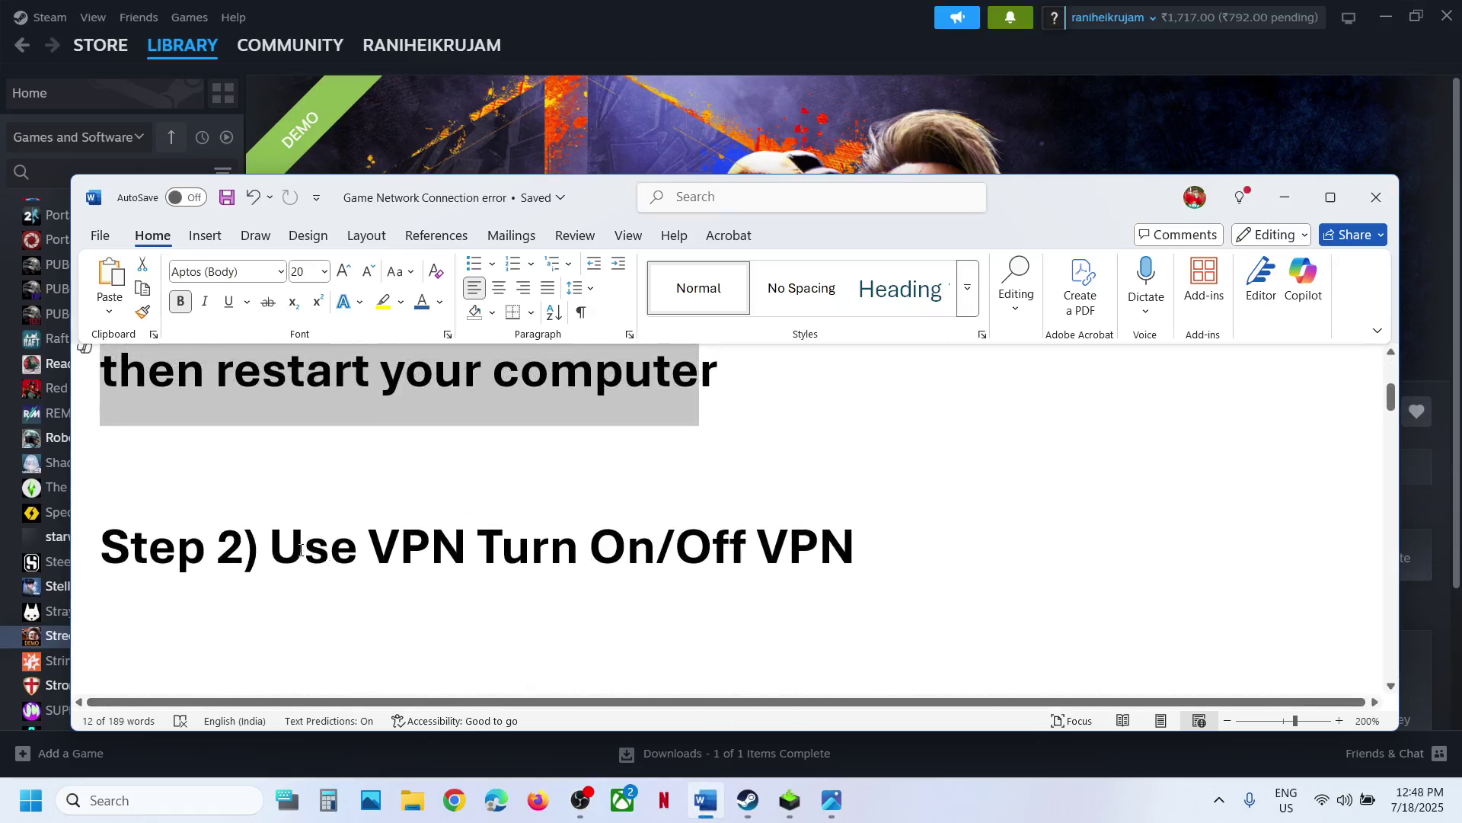
pyautogui.moveTo(301, 550); pyautogui.dragTo(432, 549)
pyautogui.click(736, 140)
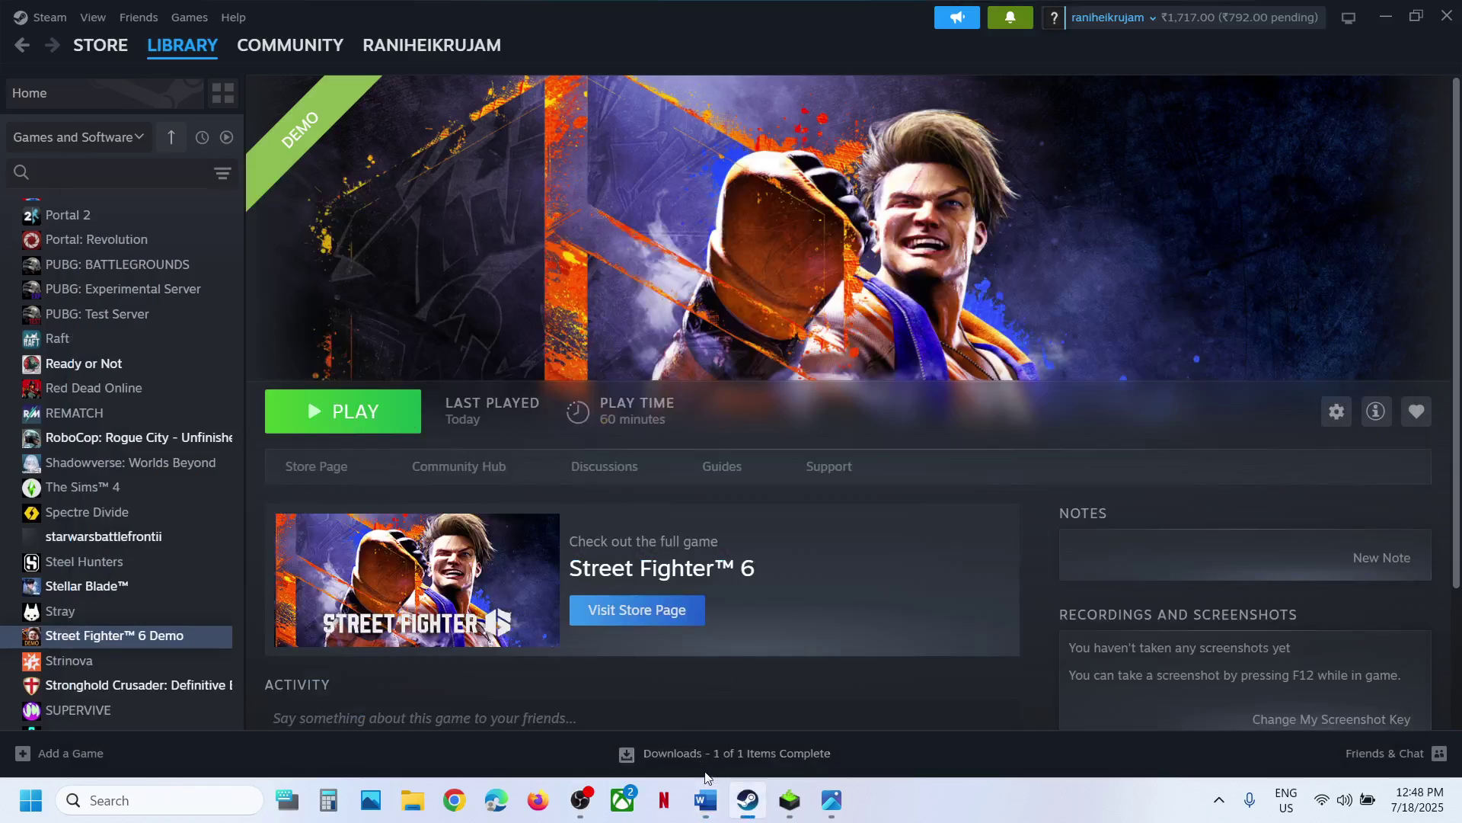
pyautogui.click(708, 803)
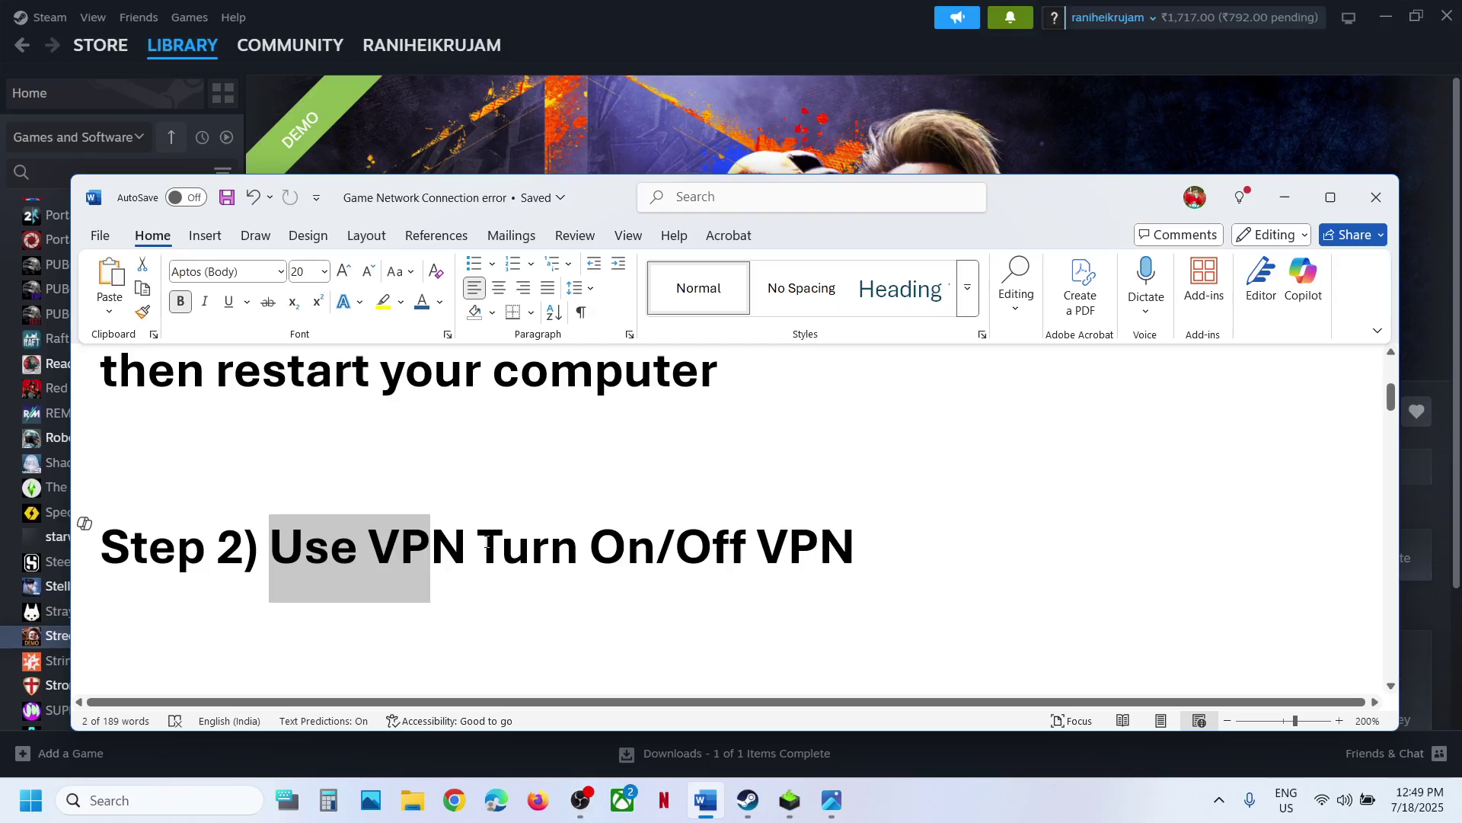
pyautogui.moveTo(487, 542); pyautogui.dragTo(856, 549)
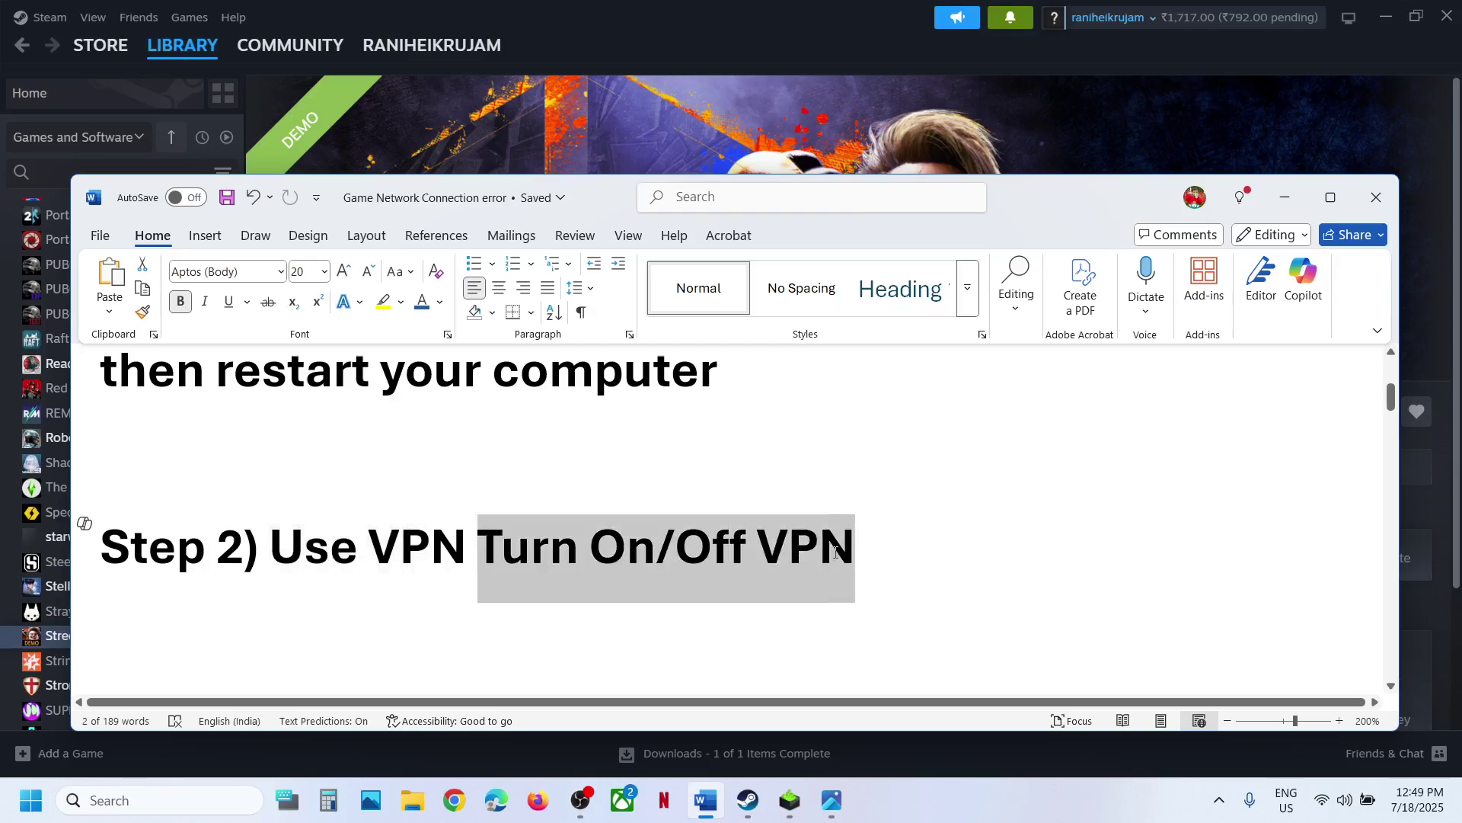
pyautogui.click(671, 558)
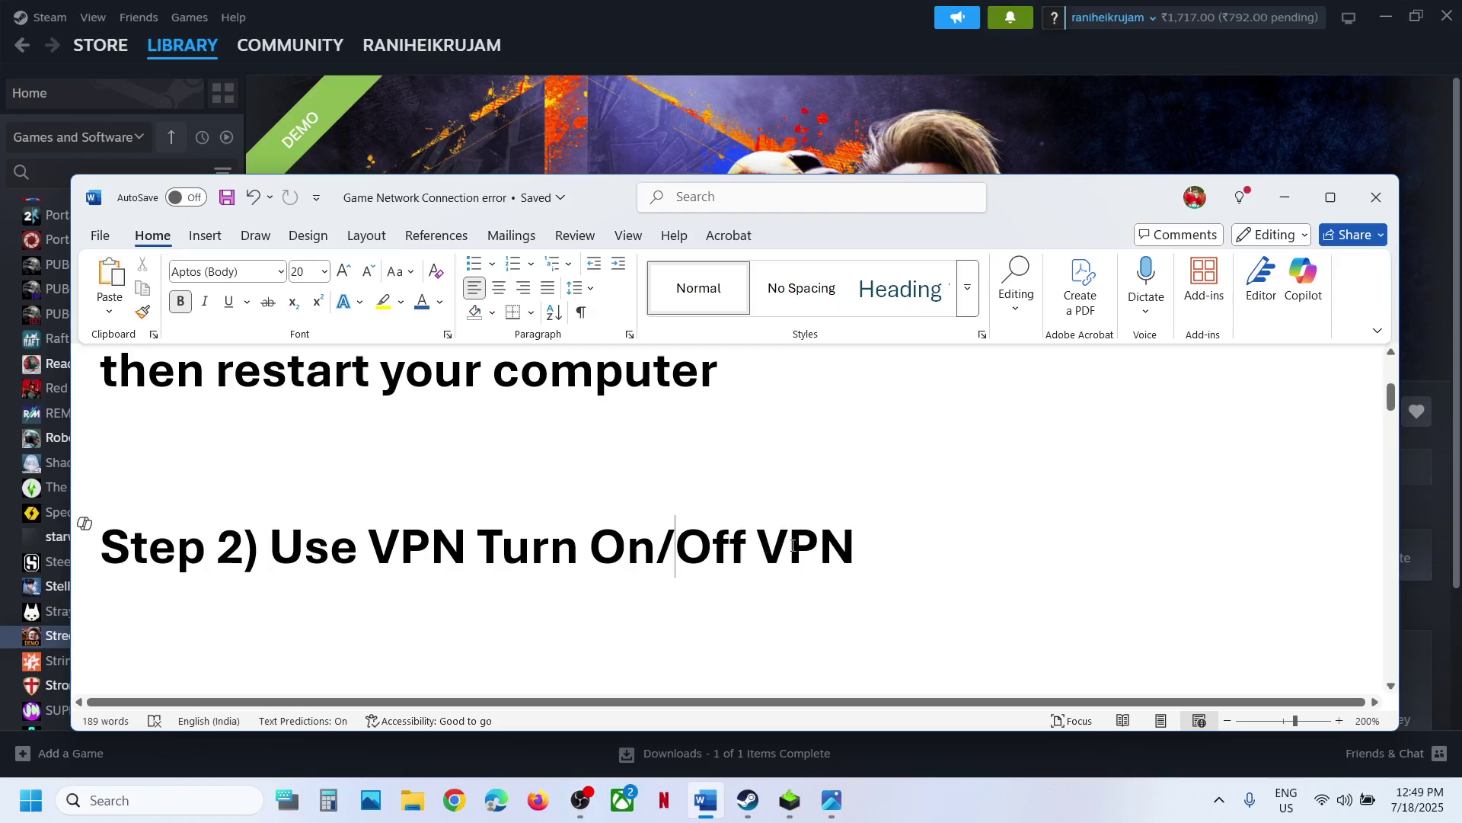
# Step: Read Step 3 of the document, selecting "Uncheck IPv6", and switch back to Steam
pyautogui.scroll(-4, 727, 562)
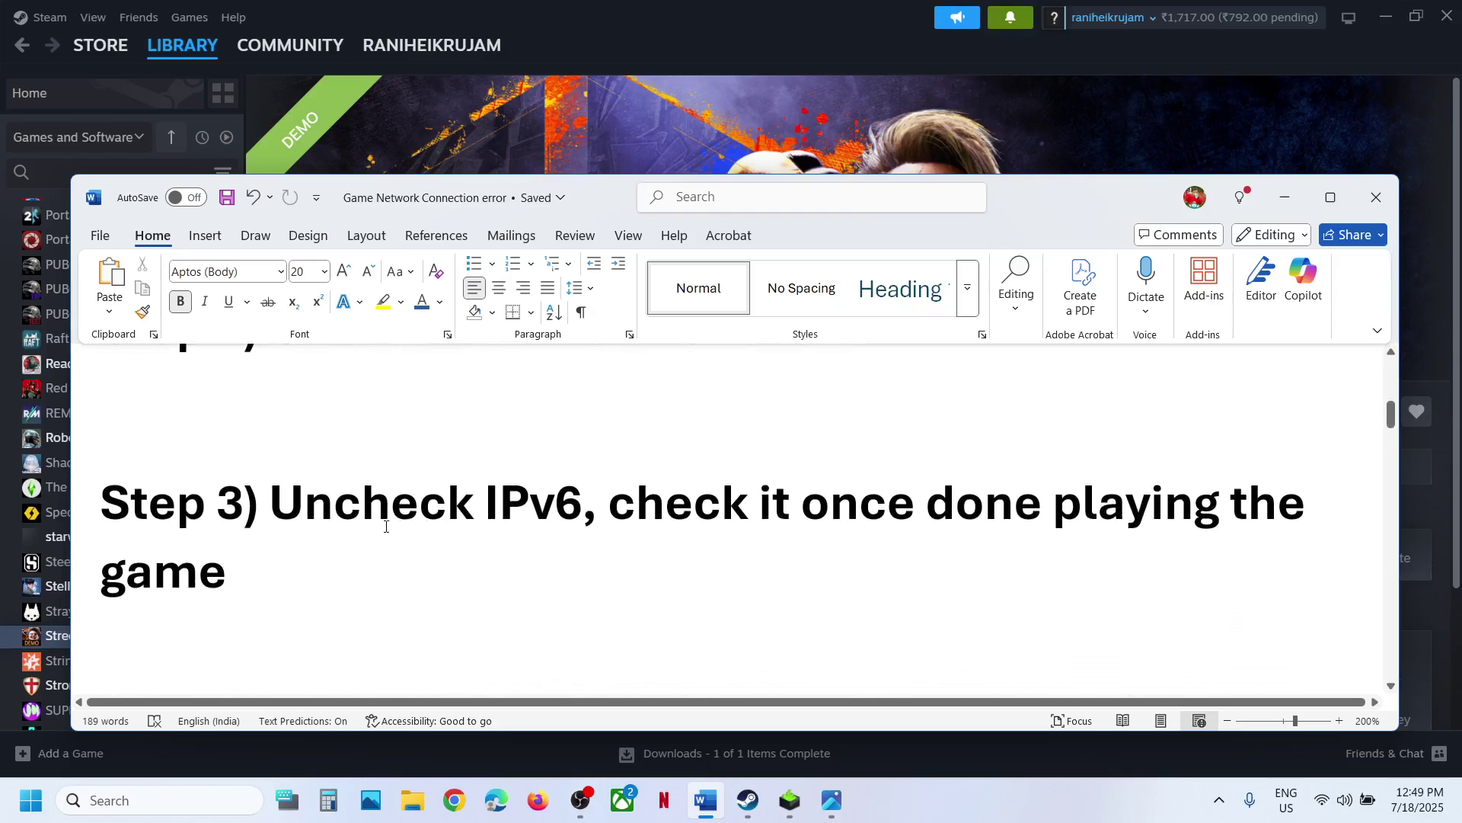
pyautogui.moveTo(323, 510); pyautogui.dragTo(559, 509)
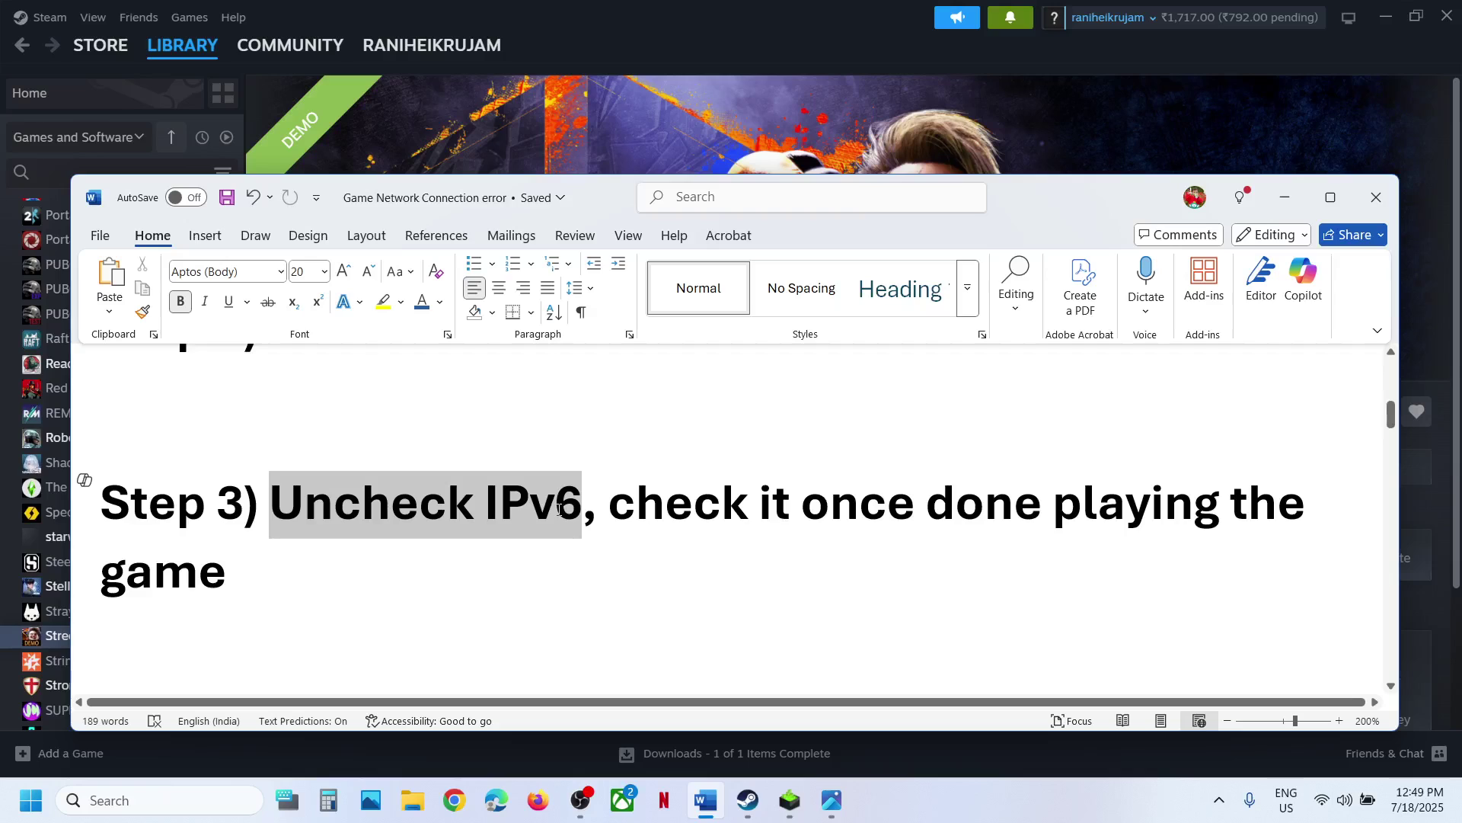
pyautogui.hotkey('alt', 'Tab')
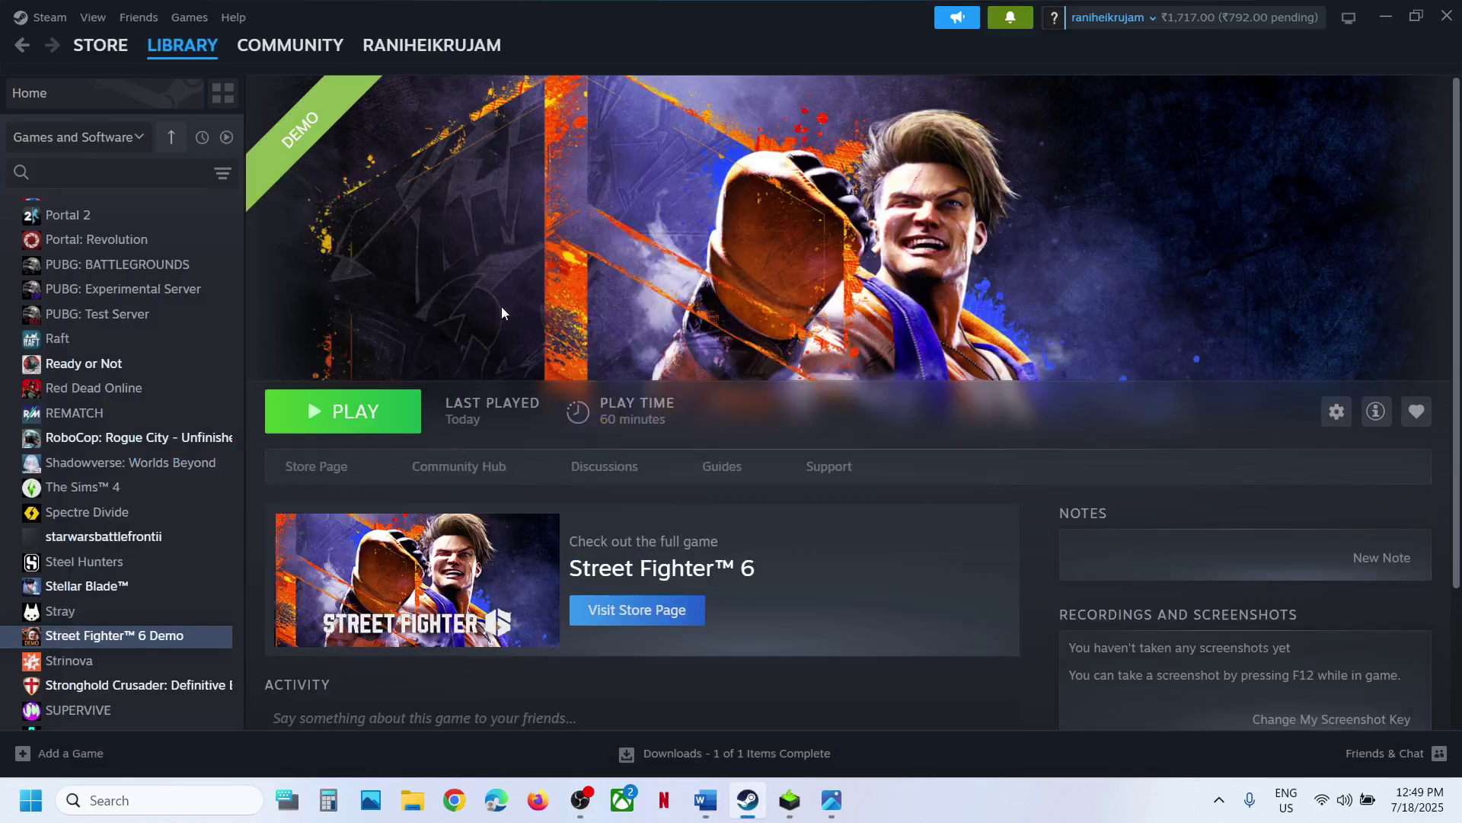
# Step: Open Control Panel through a Windows search for "control" and go to the Network and Sharing Center
pyautogui.click(114, 798)
pyautogui.write('control')
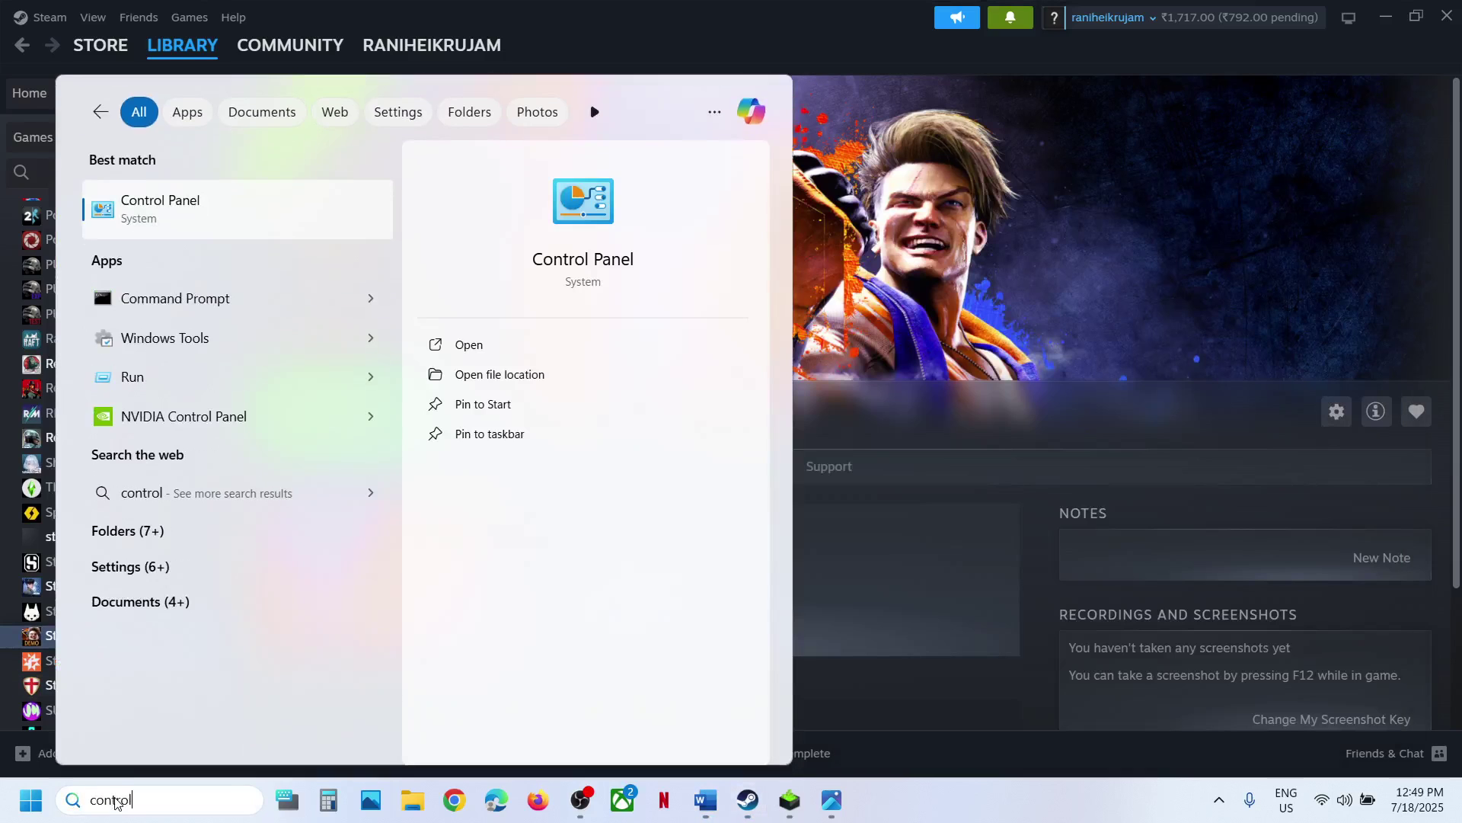
pyautogui.press('Return')
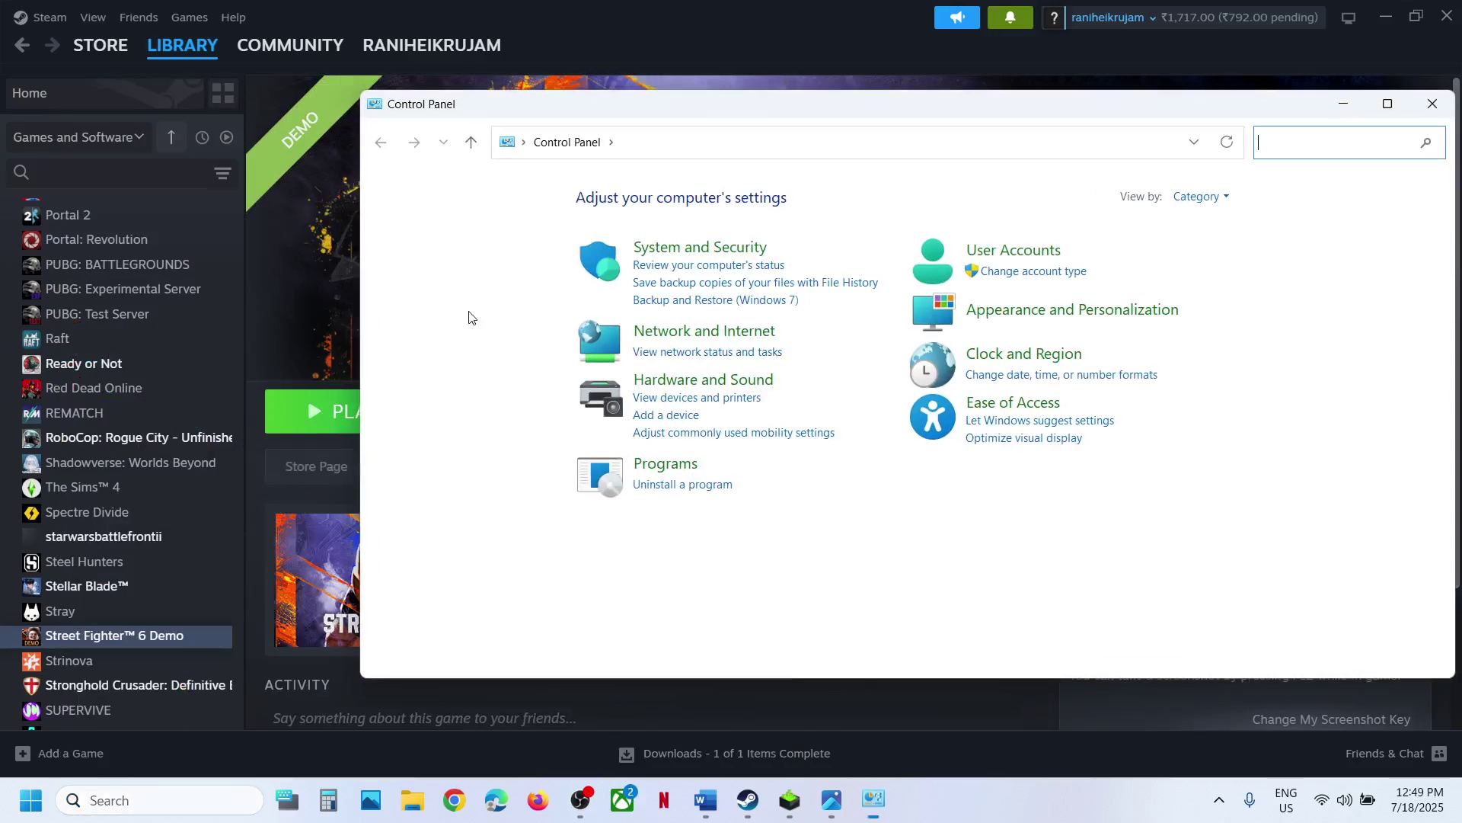
pyautogui.click(654, 334)
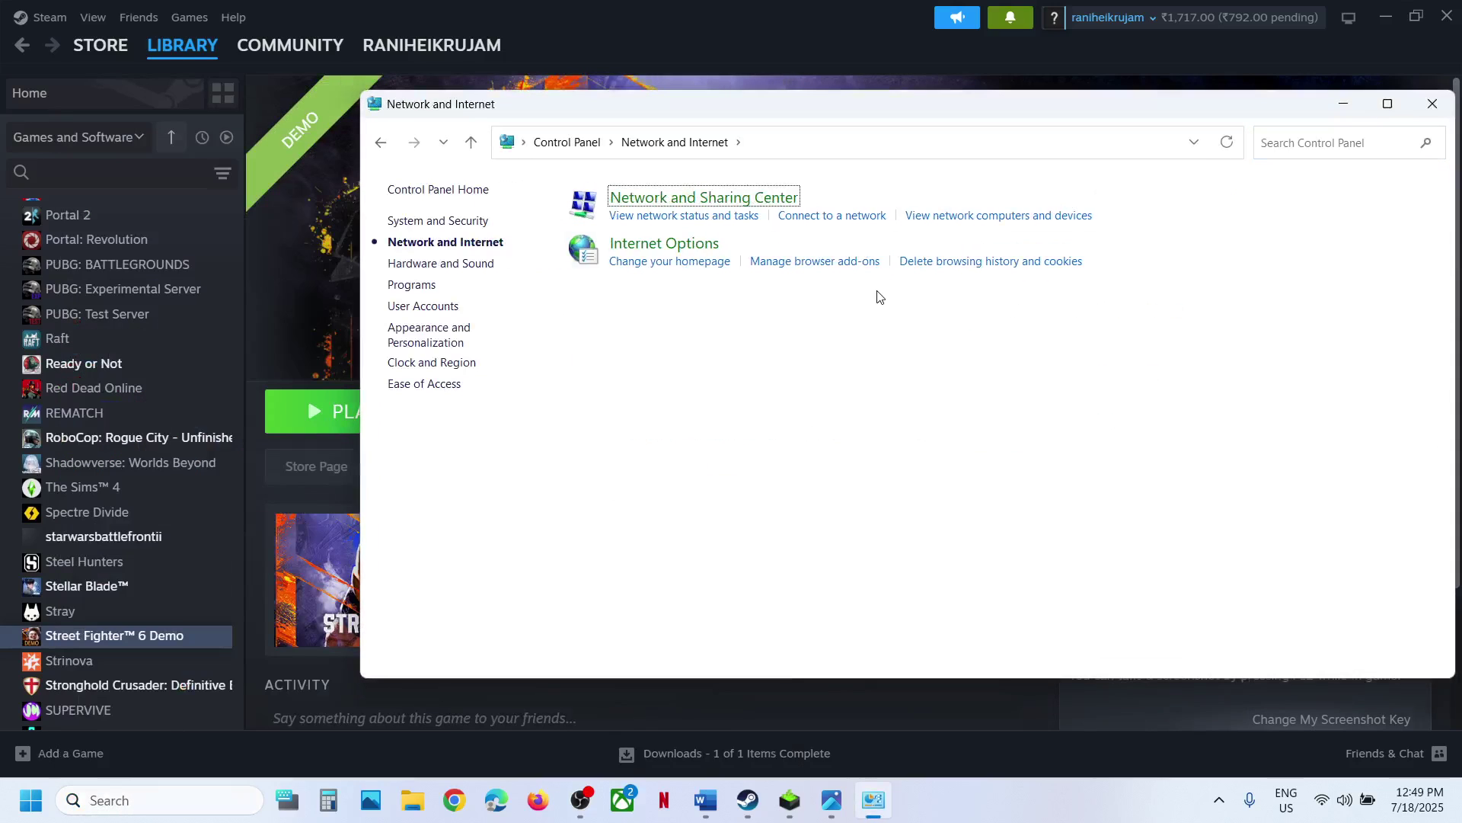
pyautogui.click(709, 199)
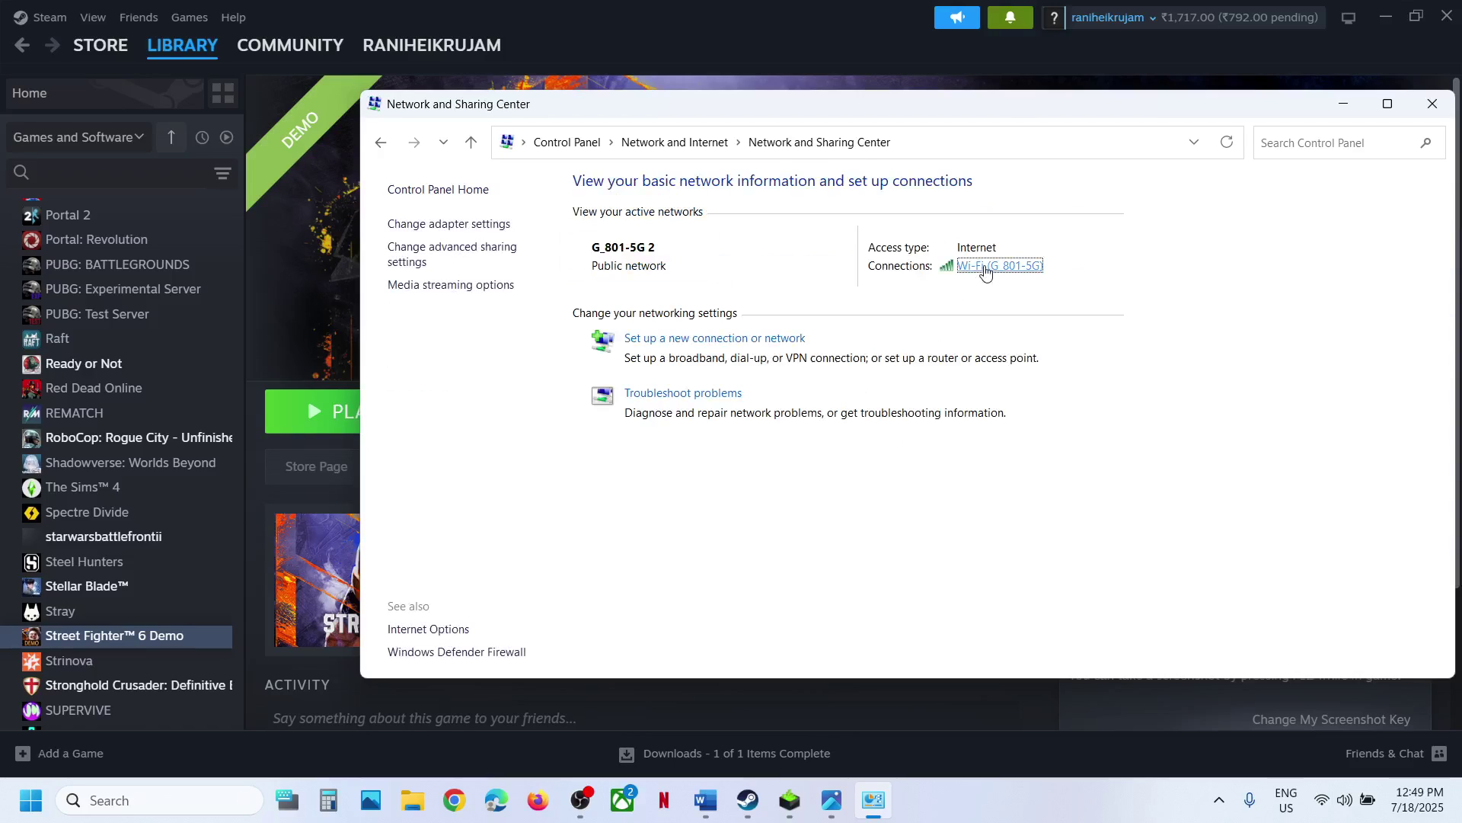
# Step: Disable Internet Protocol Version 6 (TCP/IPv6) in the properties of the active Wi-Fi connection and apply the change
pyautogui.click(985, 268)
pyautogui.click(640, 561)
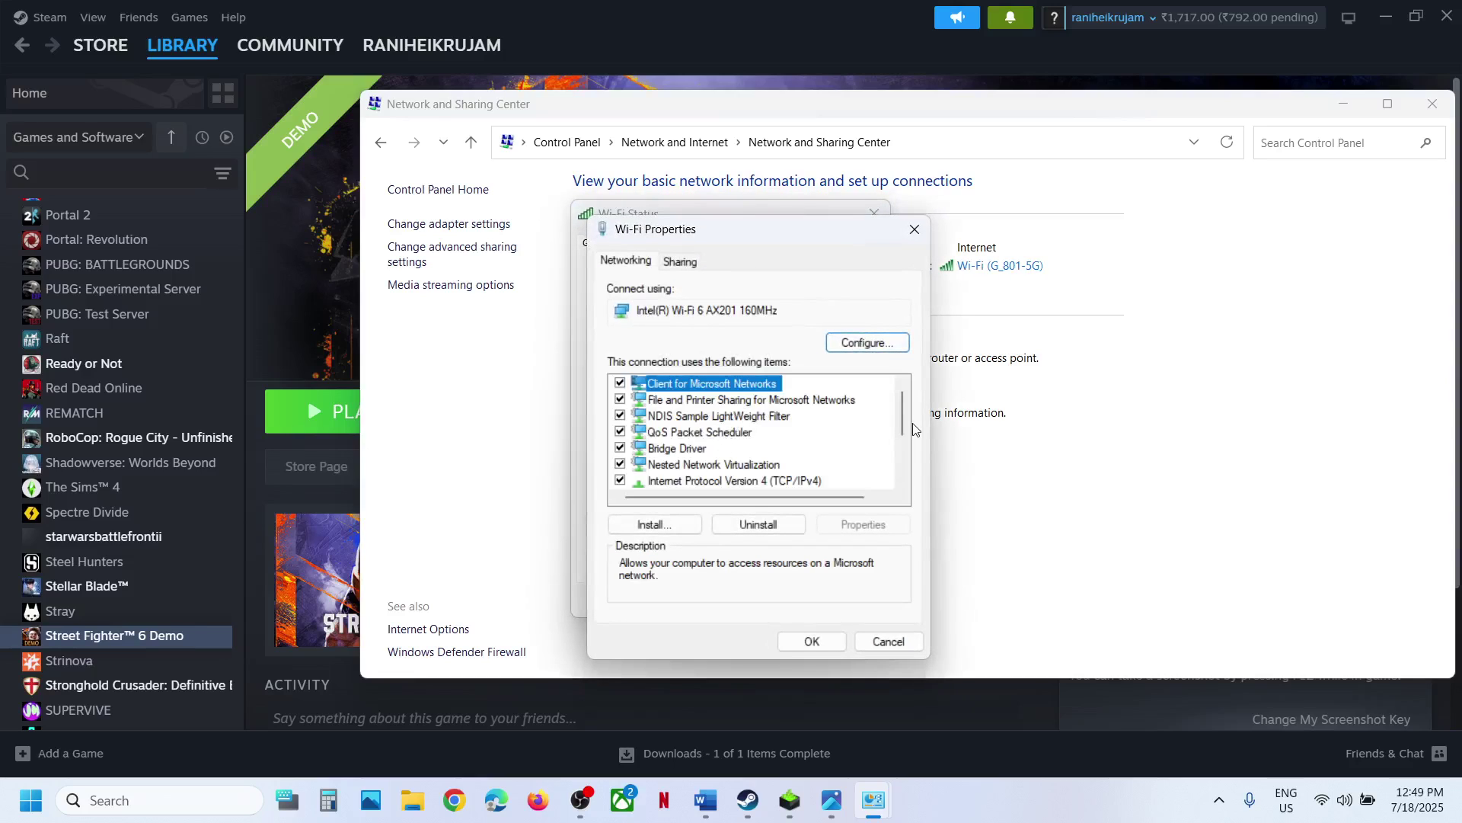
pyautogui.moveTo(903, 418); pyautogui.dragTo(905, 443)
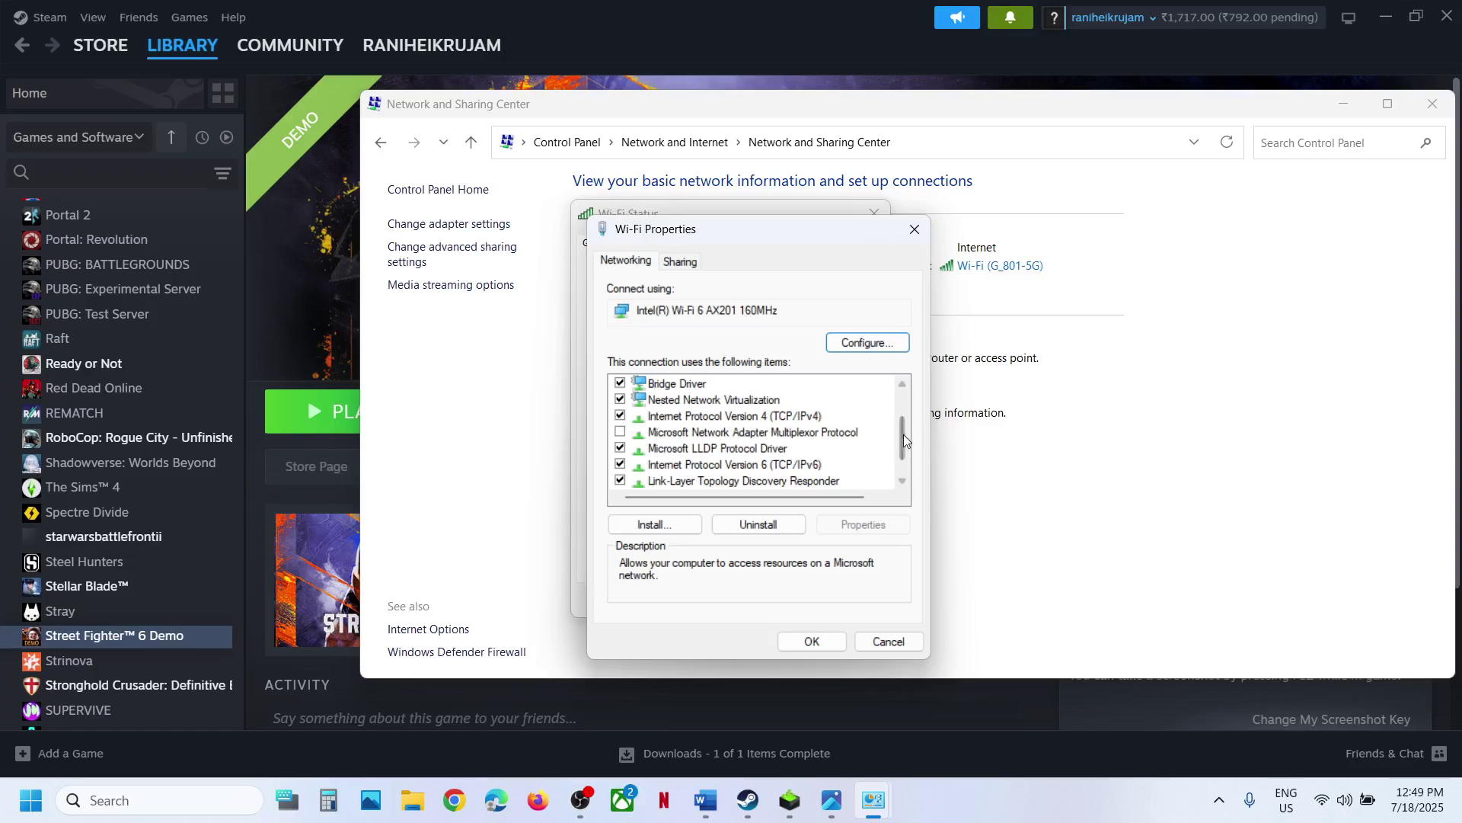
pyautogui.moveTo(902, 436); pyautogui.dragTo(901, 445)
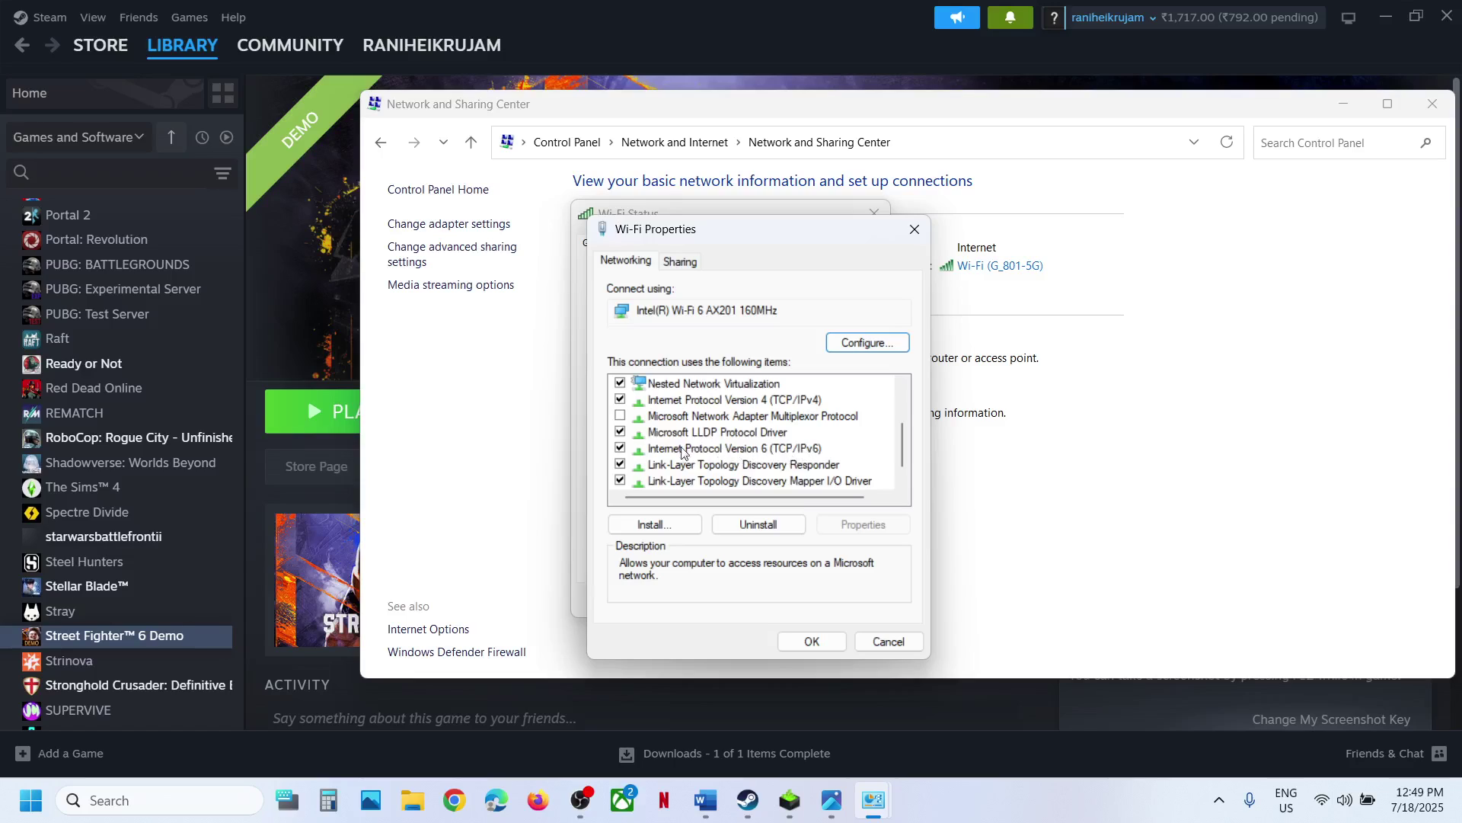
pyautogui.click(620, 449)
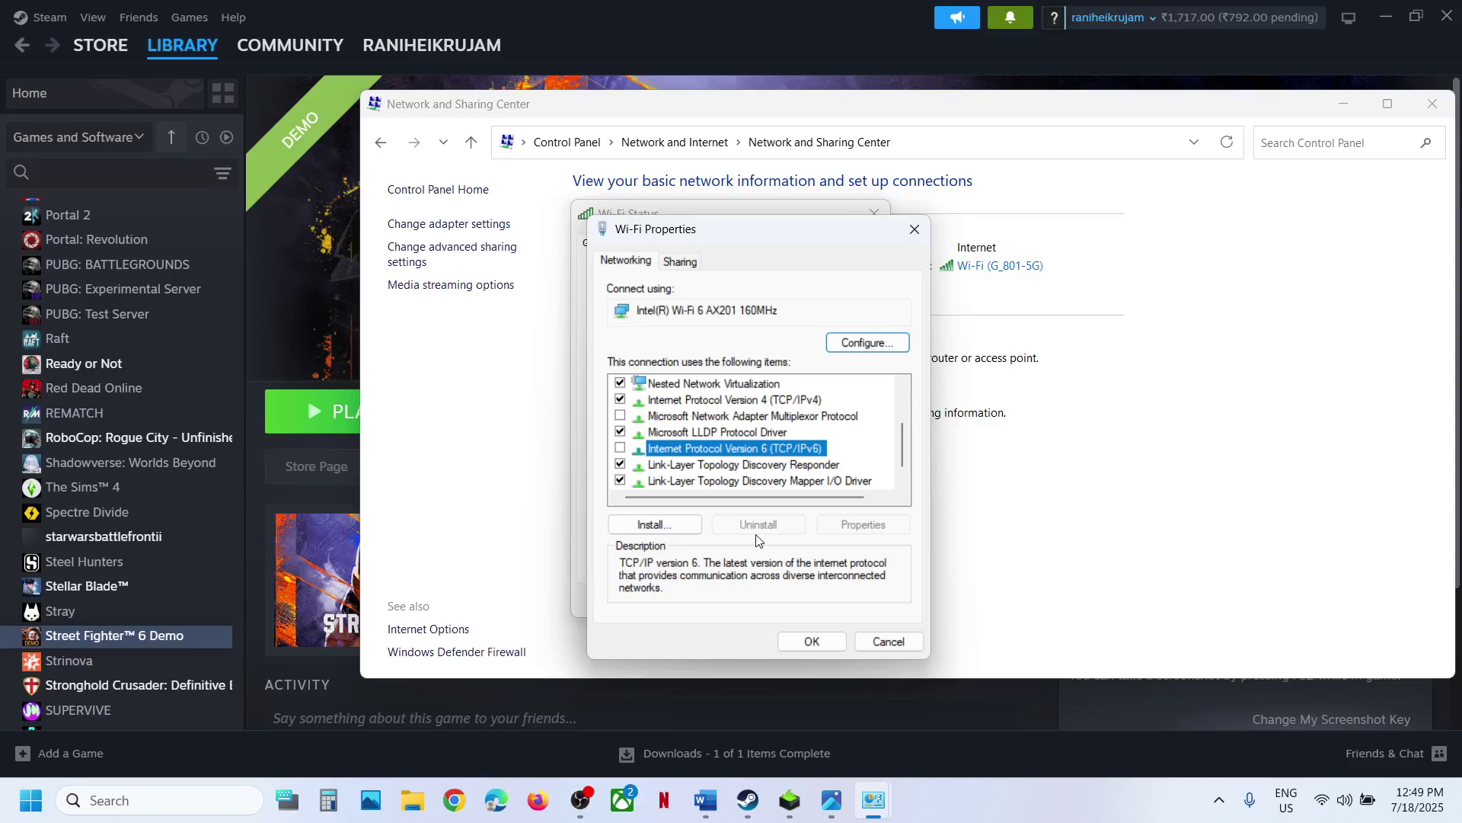
pyautogui.click(815, 642)
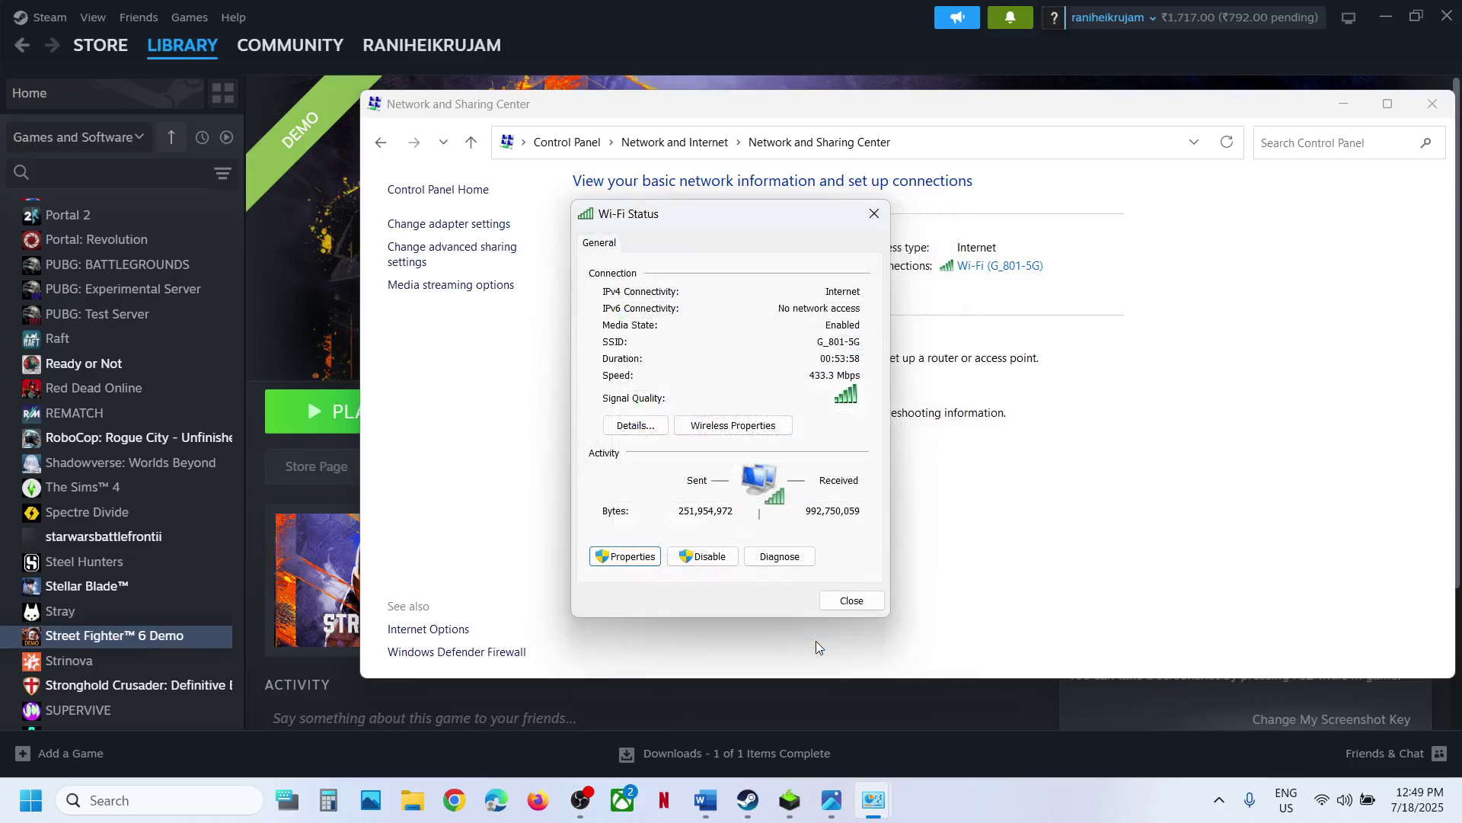
# Step: Re-enable Internet Protocol Version 6 (TCP/IPv6) in the Wi-Fi connection's properties and close the Wi-Fi status window
pyautogui.click(337, 314)
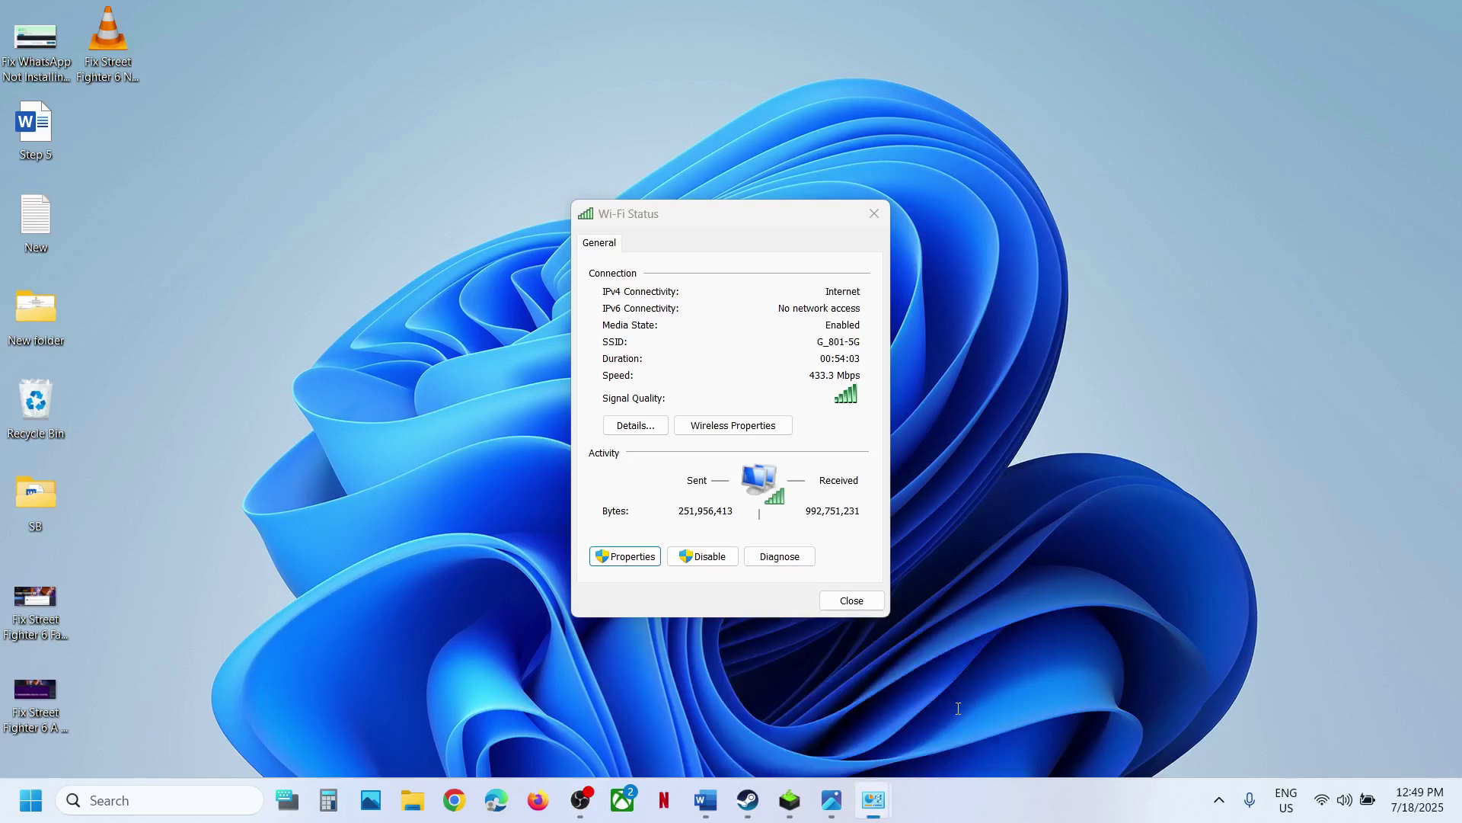
pyautogui.click(979, 686)
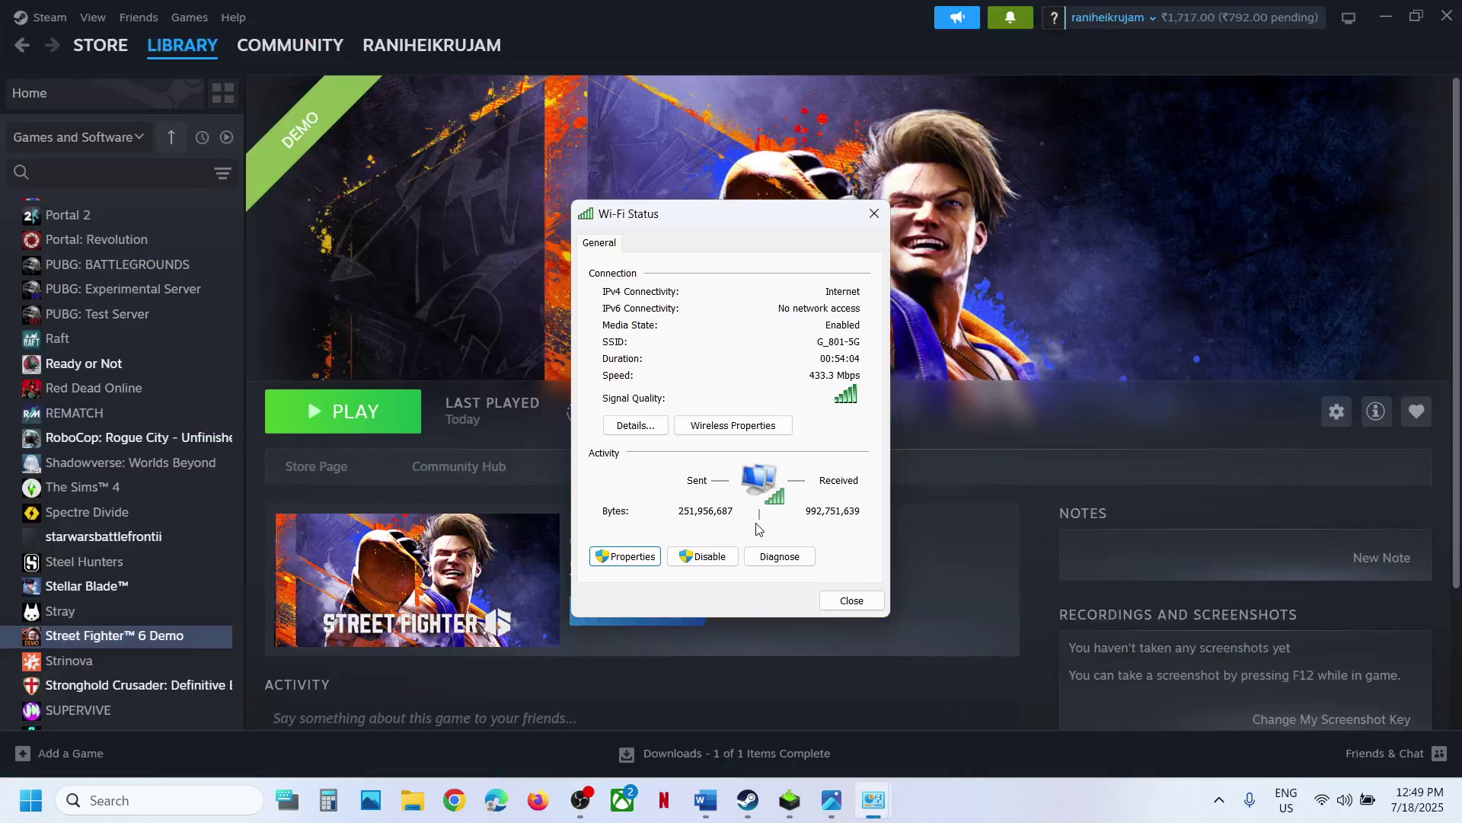
pyautogui.click(651, 556)
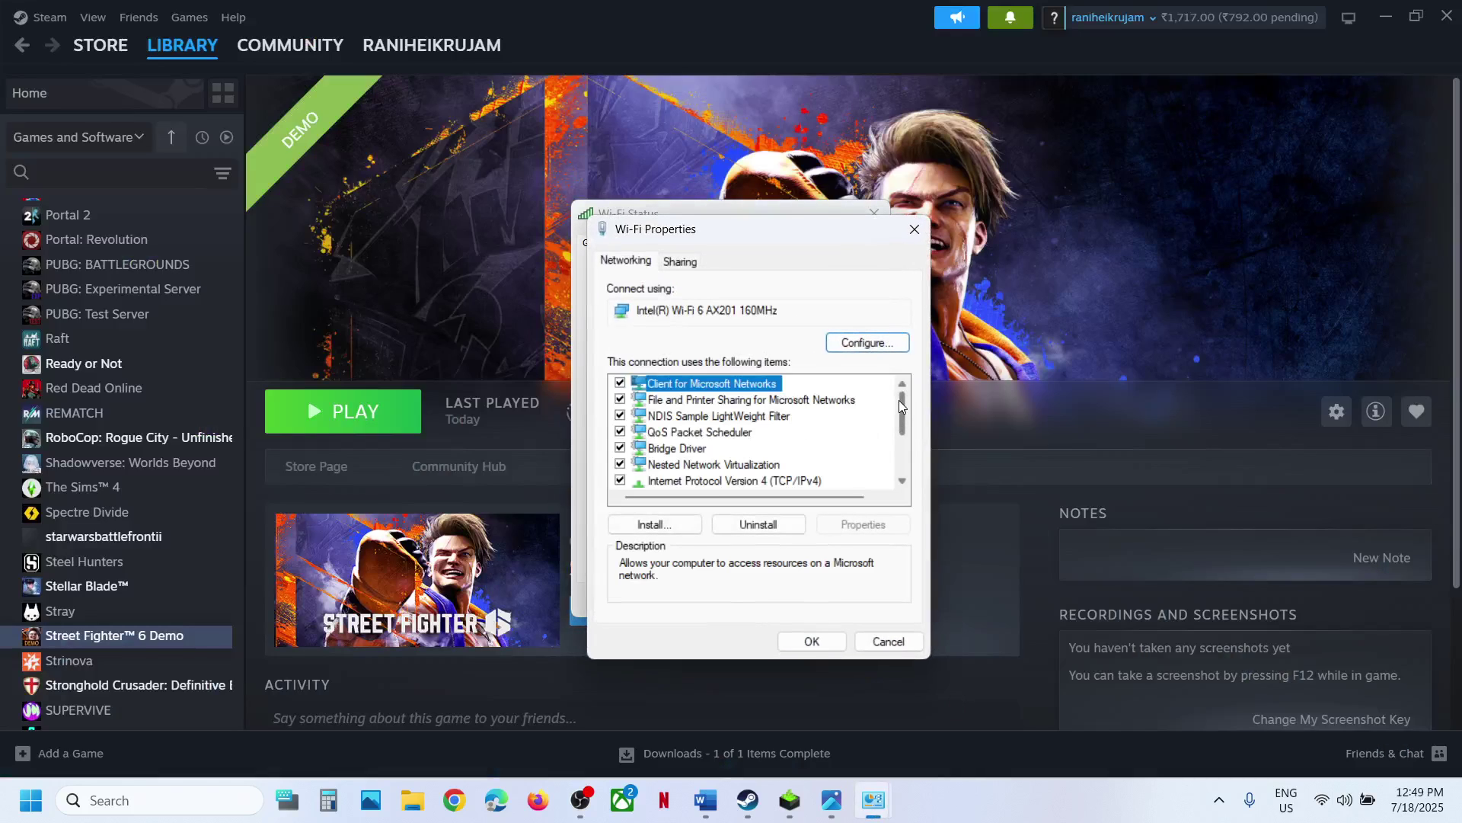
pyautogui.moveTo(898, 402); pyautogui.dragTo(903, 428)
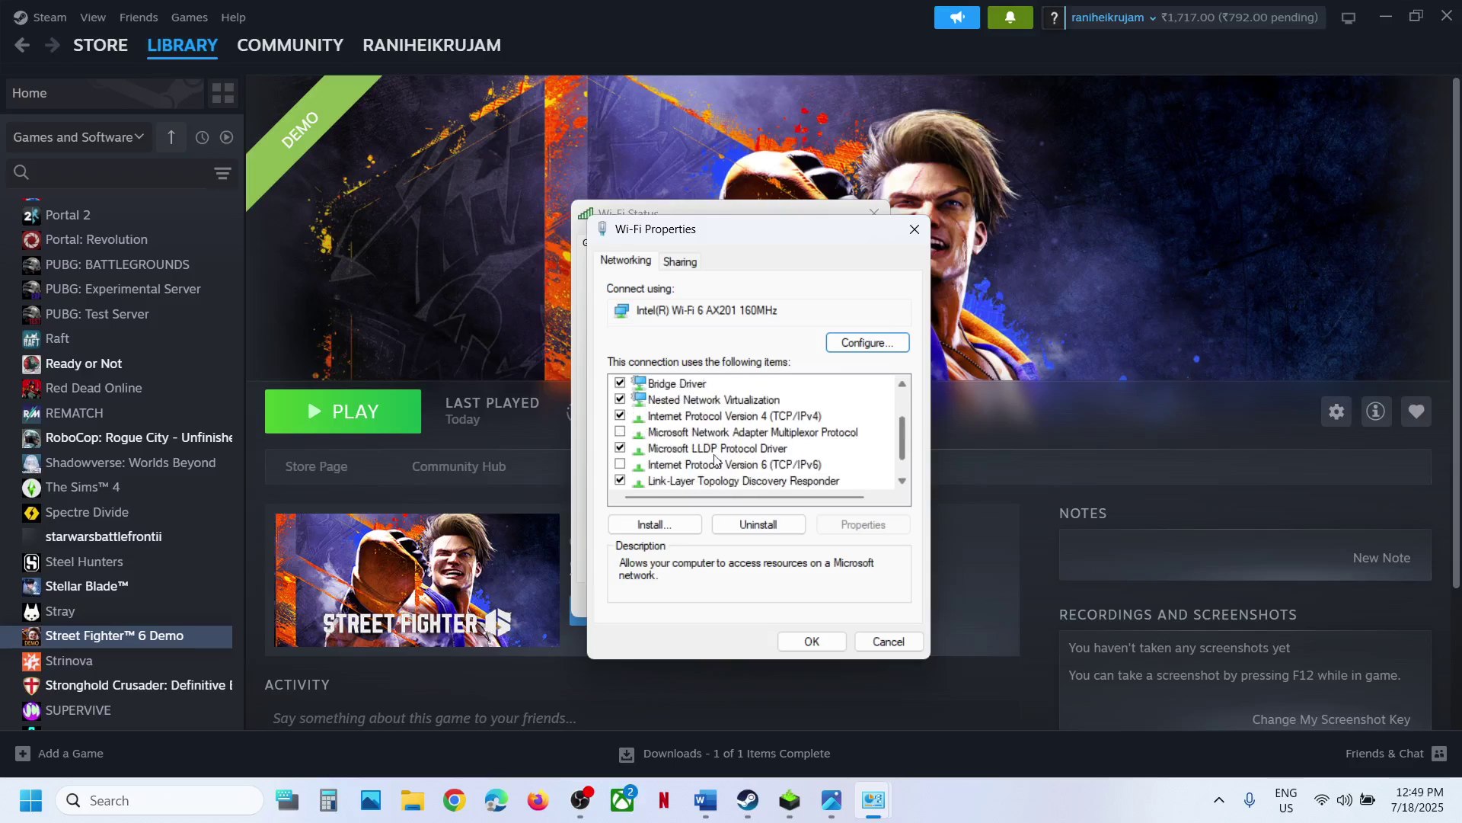
pyautogui.click(619, 465)
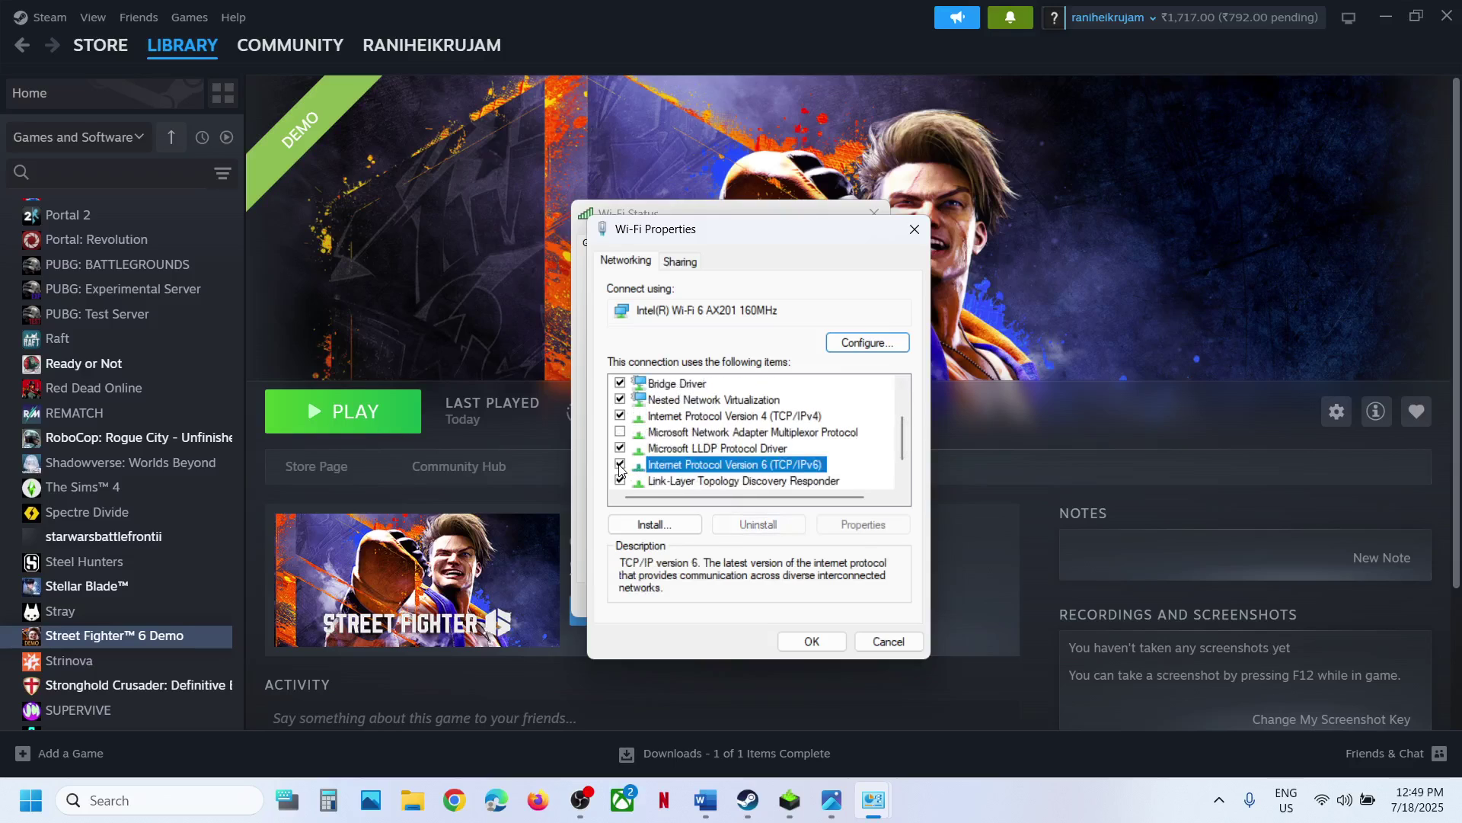
pyautogui.click(823, 641)
pyautogui.click(849, 603)
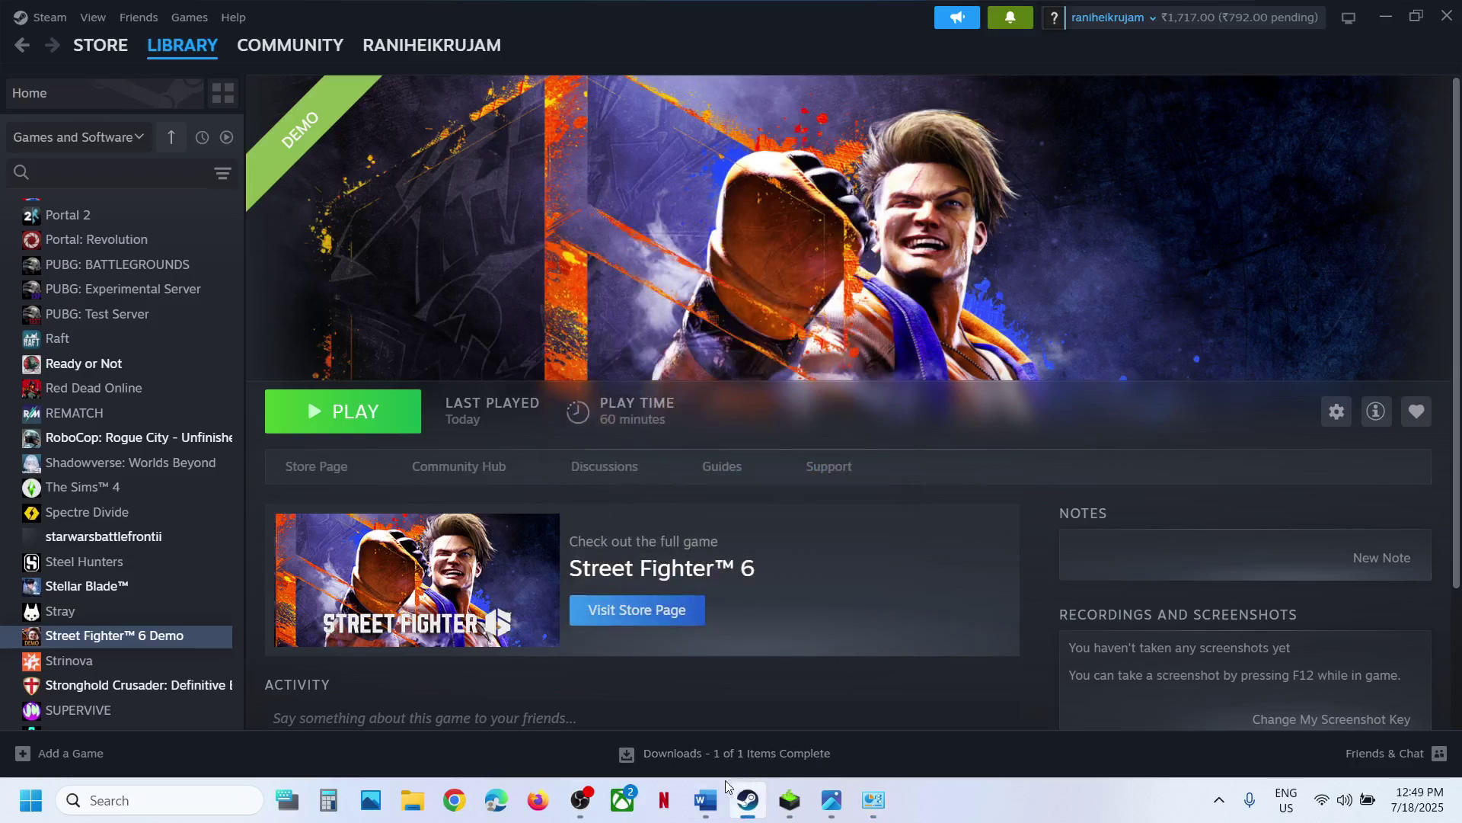
# Step: Switch to the Word document and read Step 4 on allowing the game exe in the antivirus program, selecting its wording
pyautogui.click(705, 800)
pyautogui.scroll(-3, 572, 560)
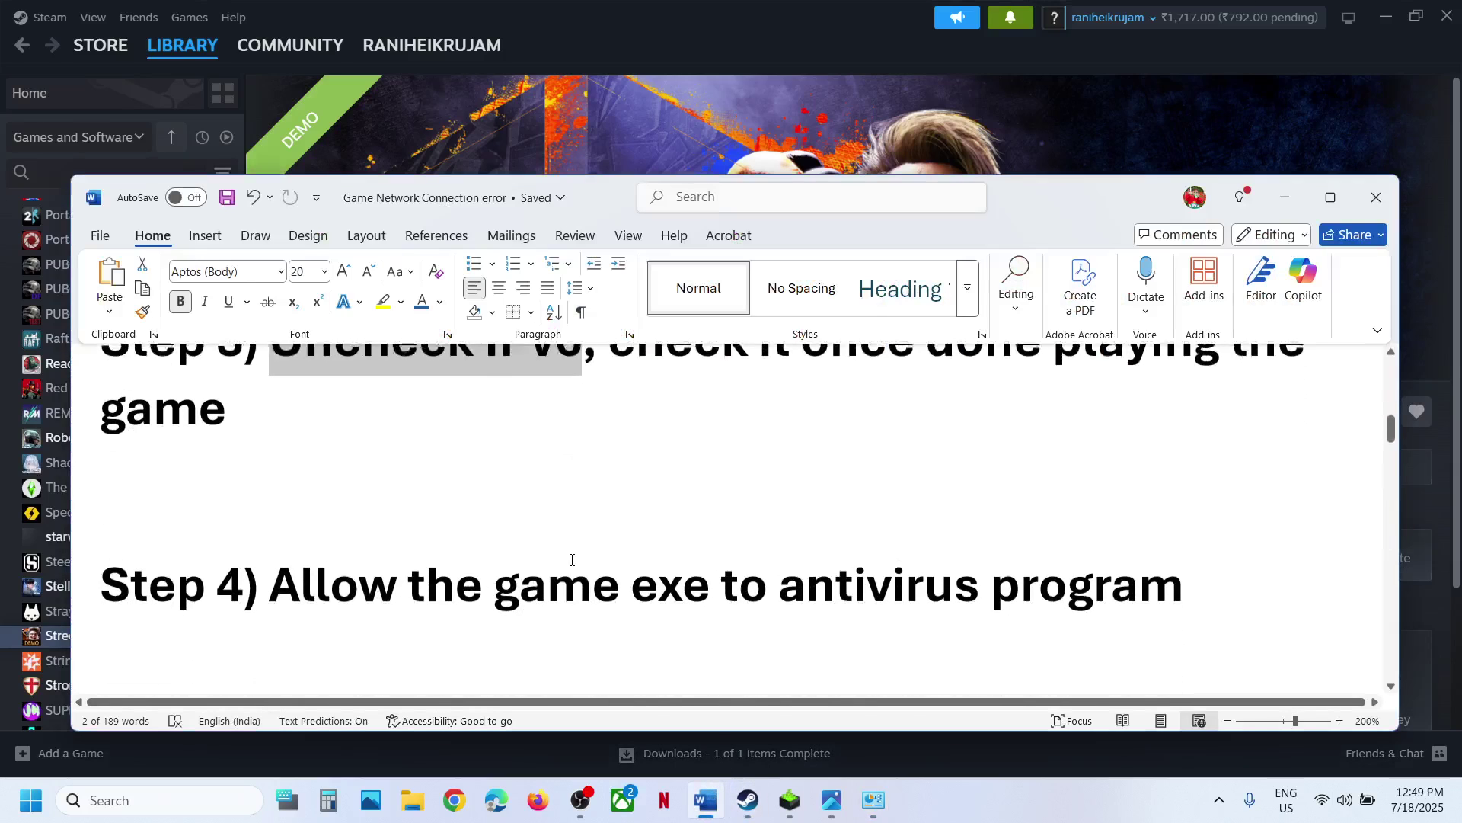
pyautogui.moveTo(414, 540); pyautogui.dragTo(1070, 531)
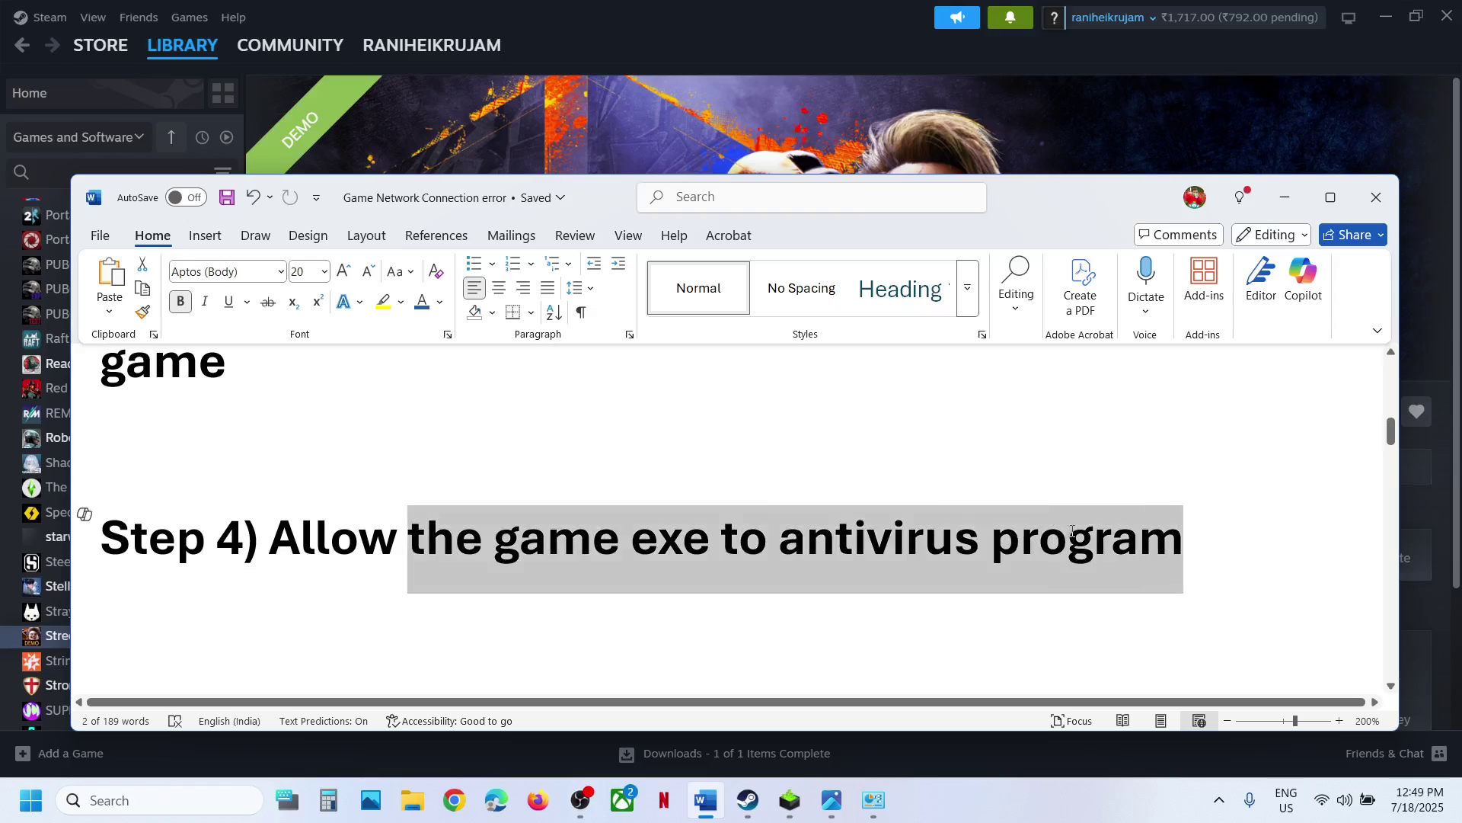
pyautogui.click(775, 102)
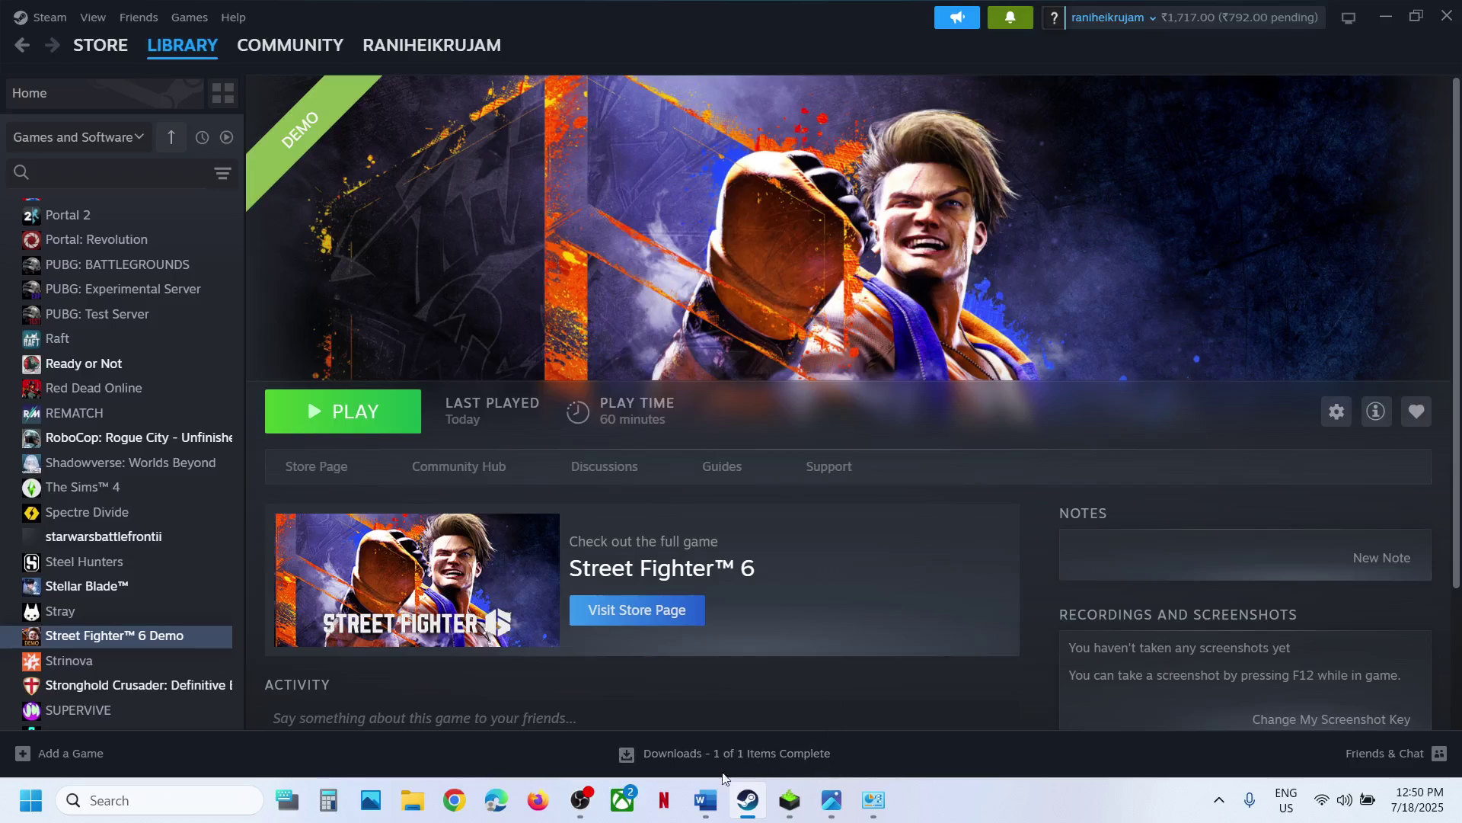
pyautogui.click(707, 796)
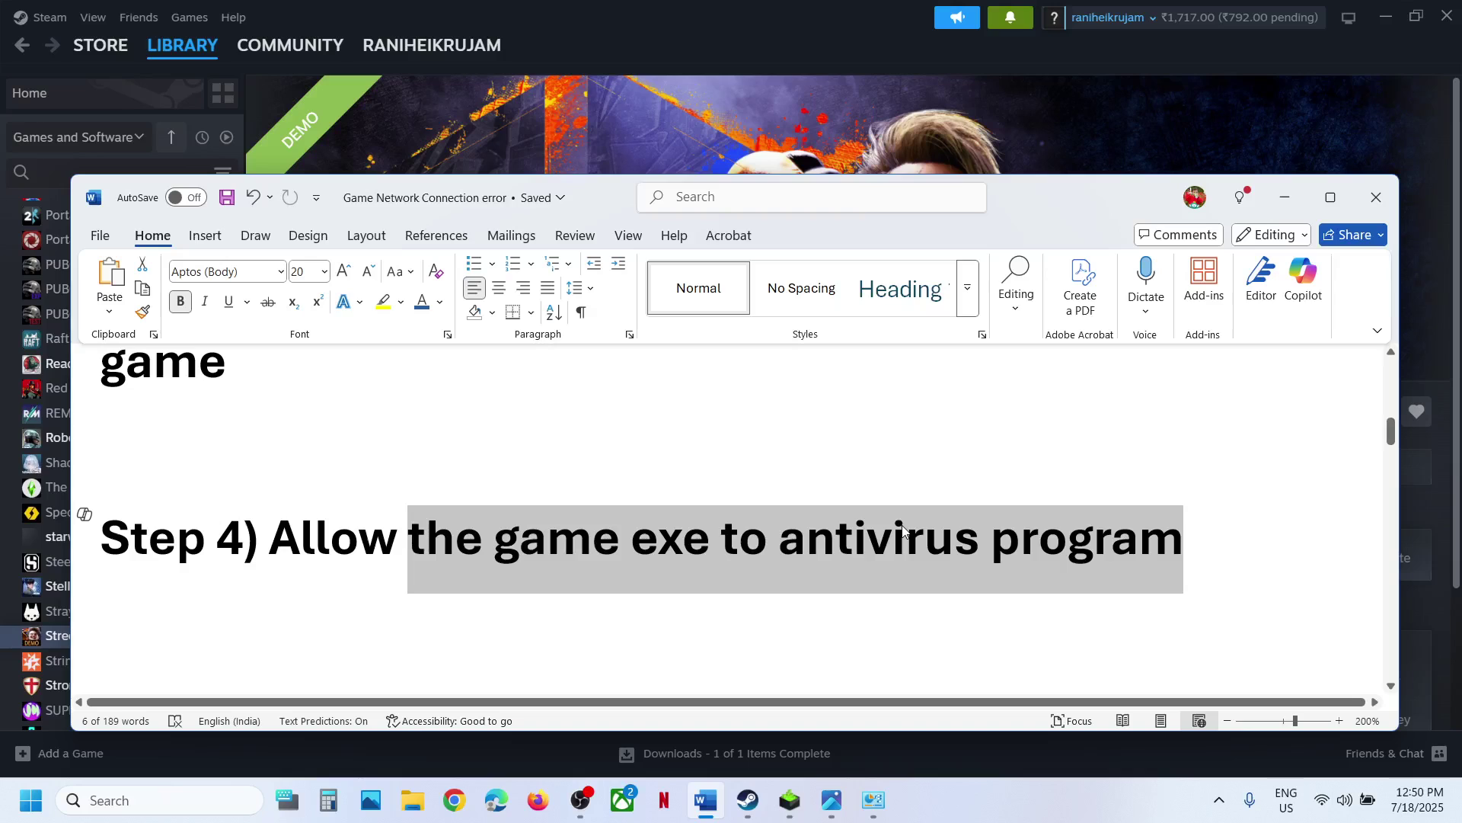
pyautogui.click(843, 144)
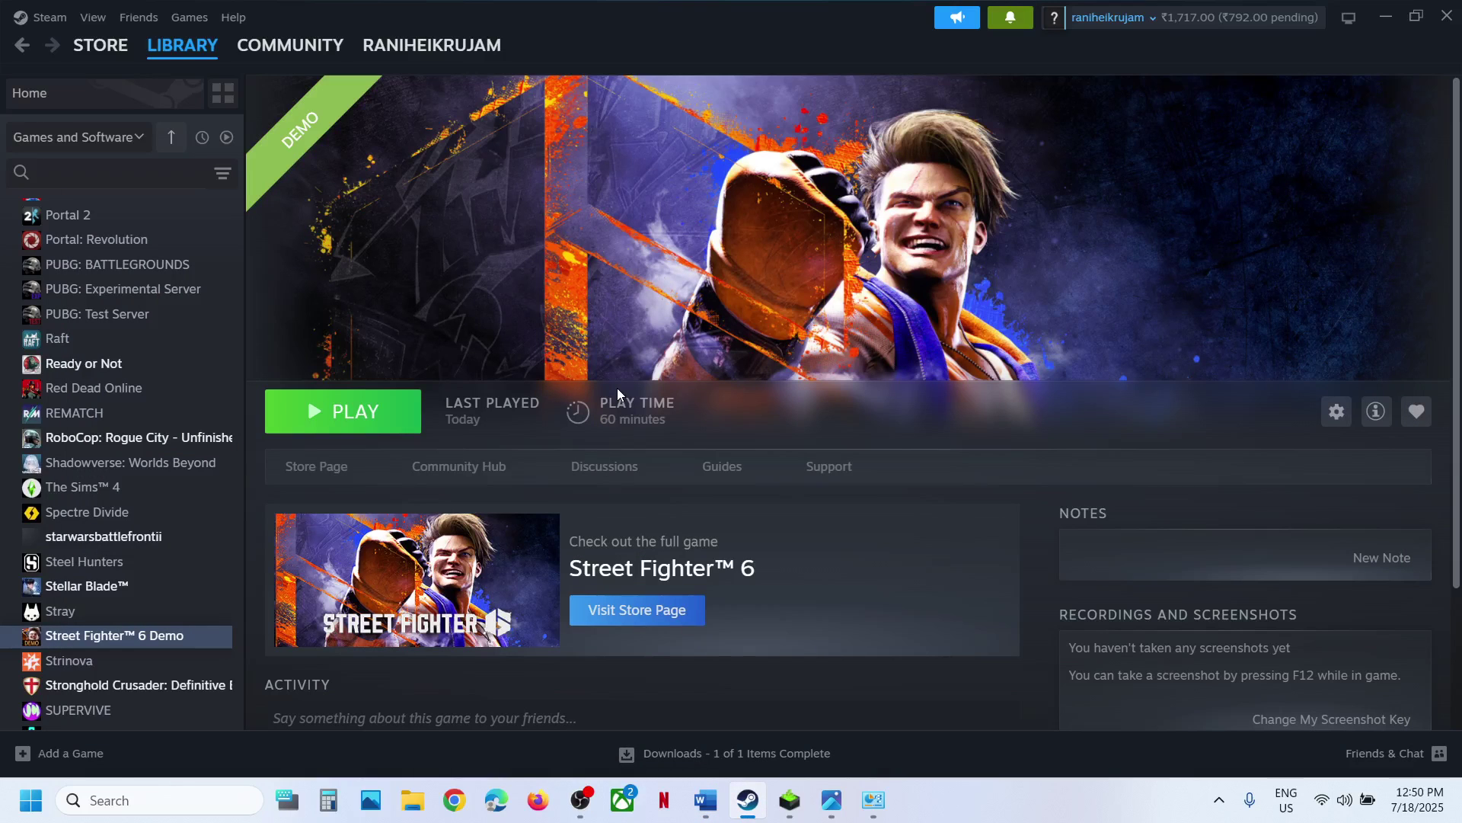
# Step: Open Windows Settings and go to the Windows Security page under Privacy & security
pyautogui.press('super+i')
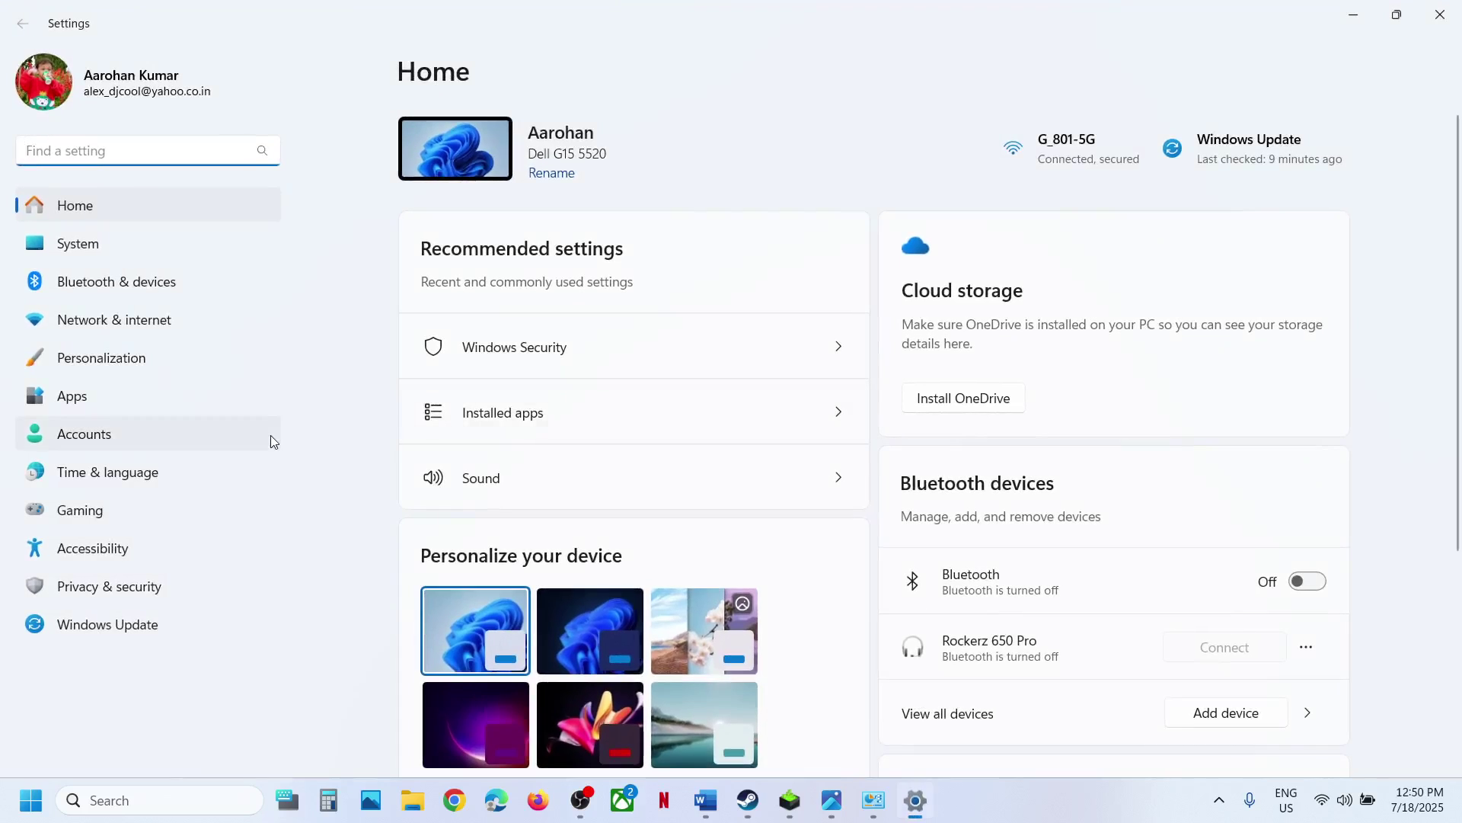
pyautogui.click(158, 599)
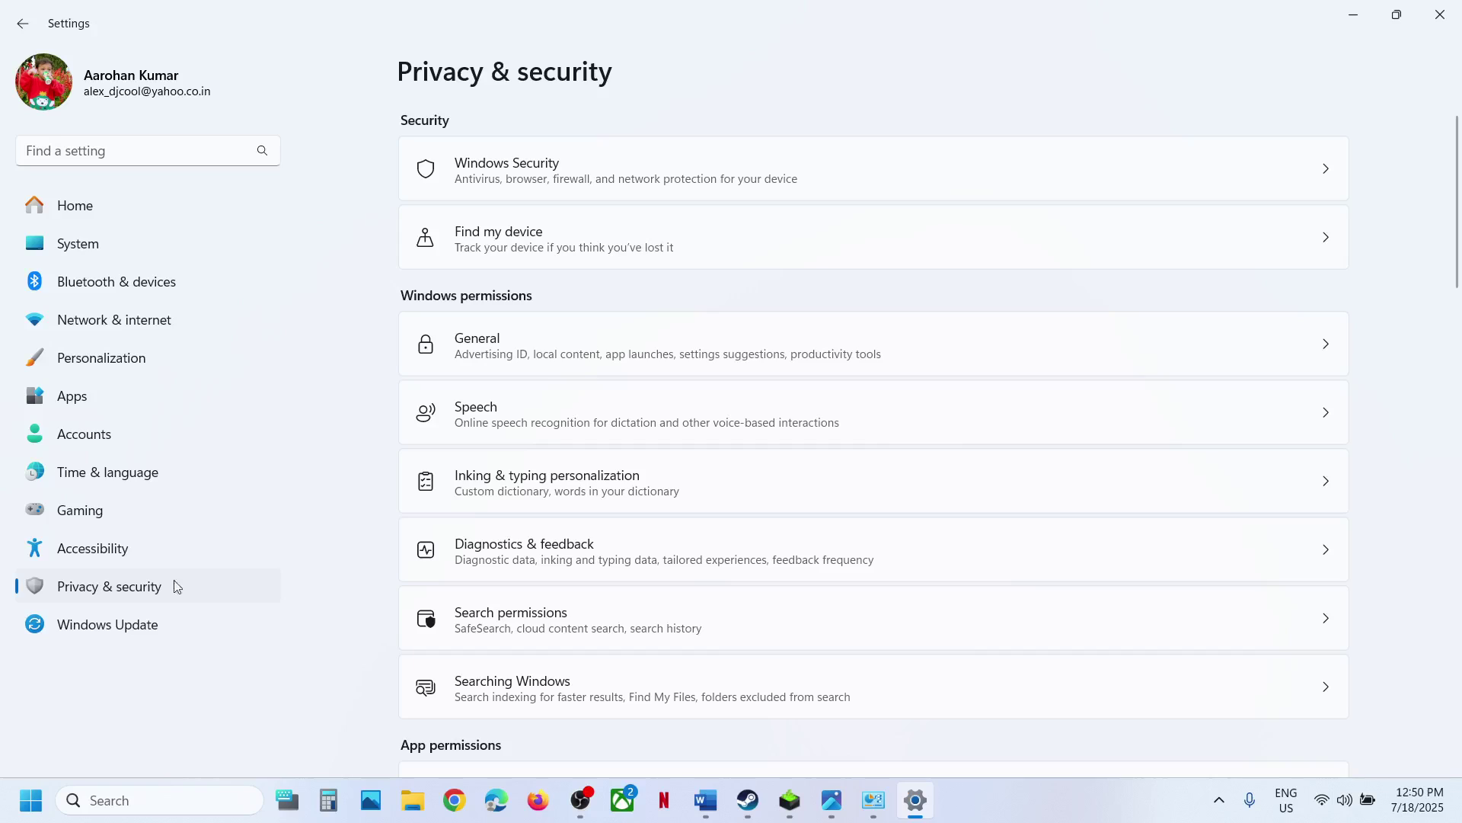
pyautogui.click(629, 186)
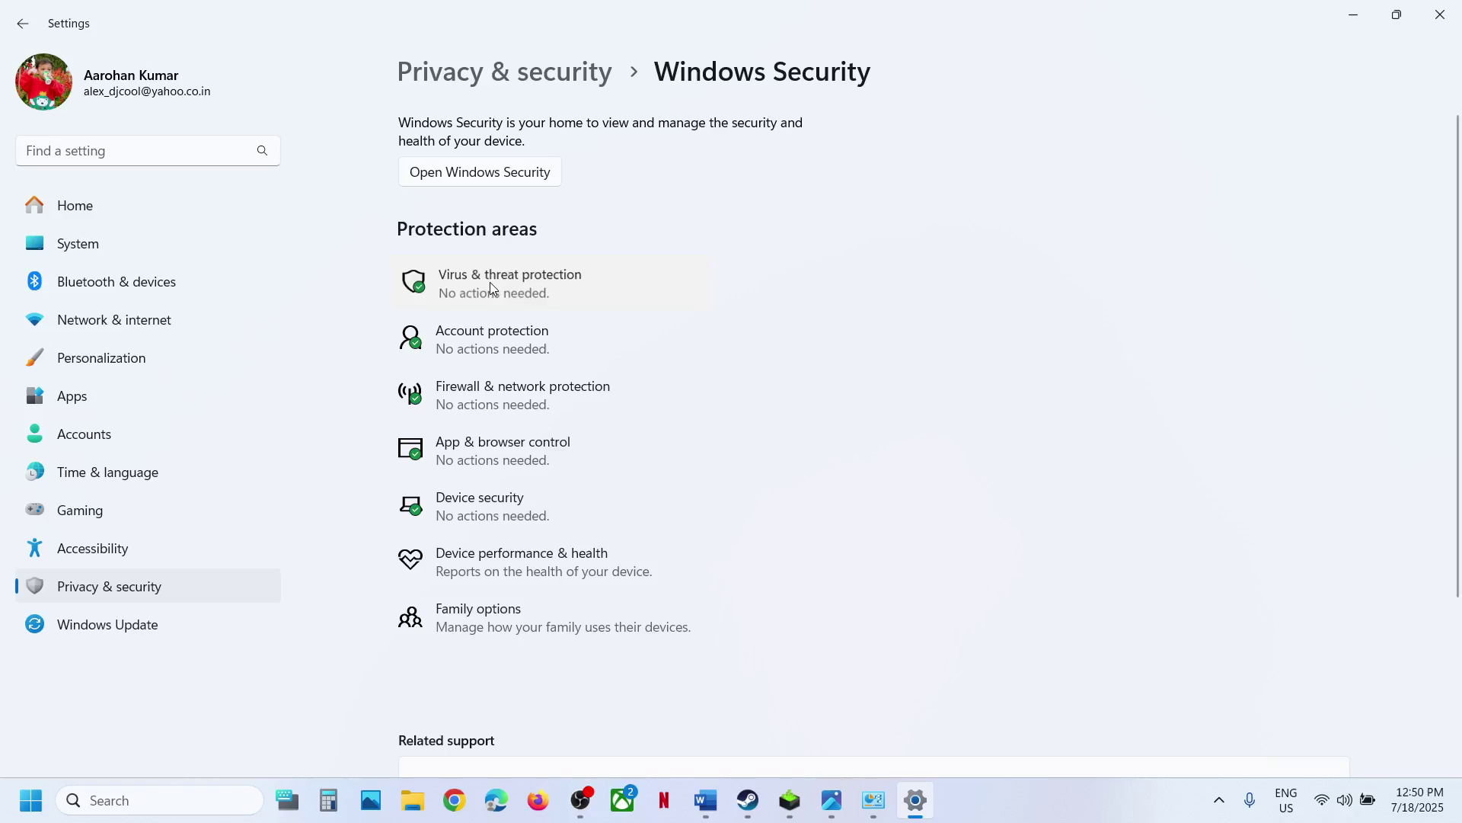
# Step: Open the ransomware protection page listing apps allowed through Controlled folder access, approving the administrator request
pyautogui.click(491, 284)
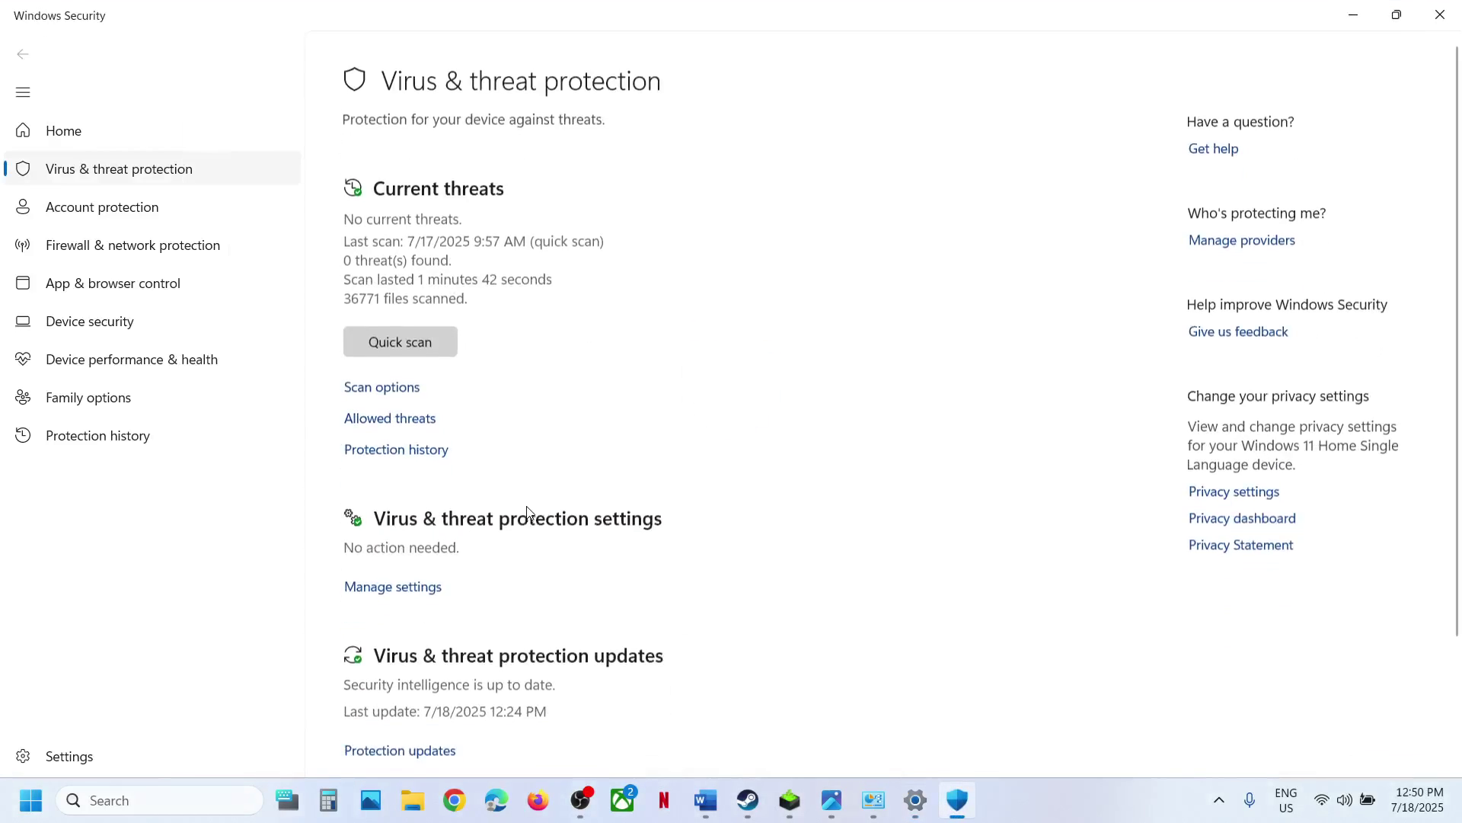
pyautogui.scroll(-2, 526, 512)
pyautogui.click(431, 702)
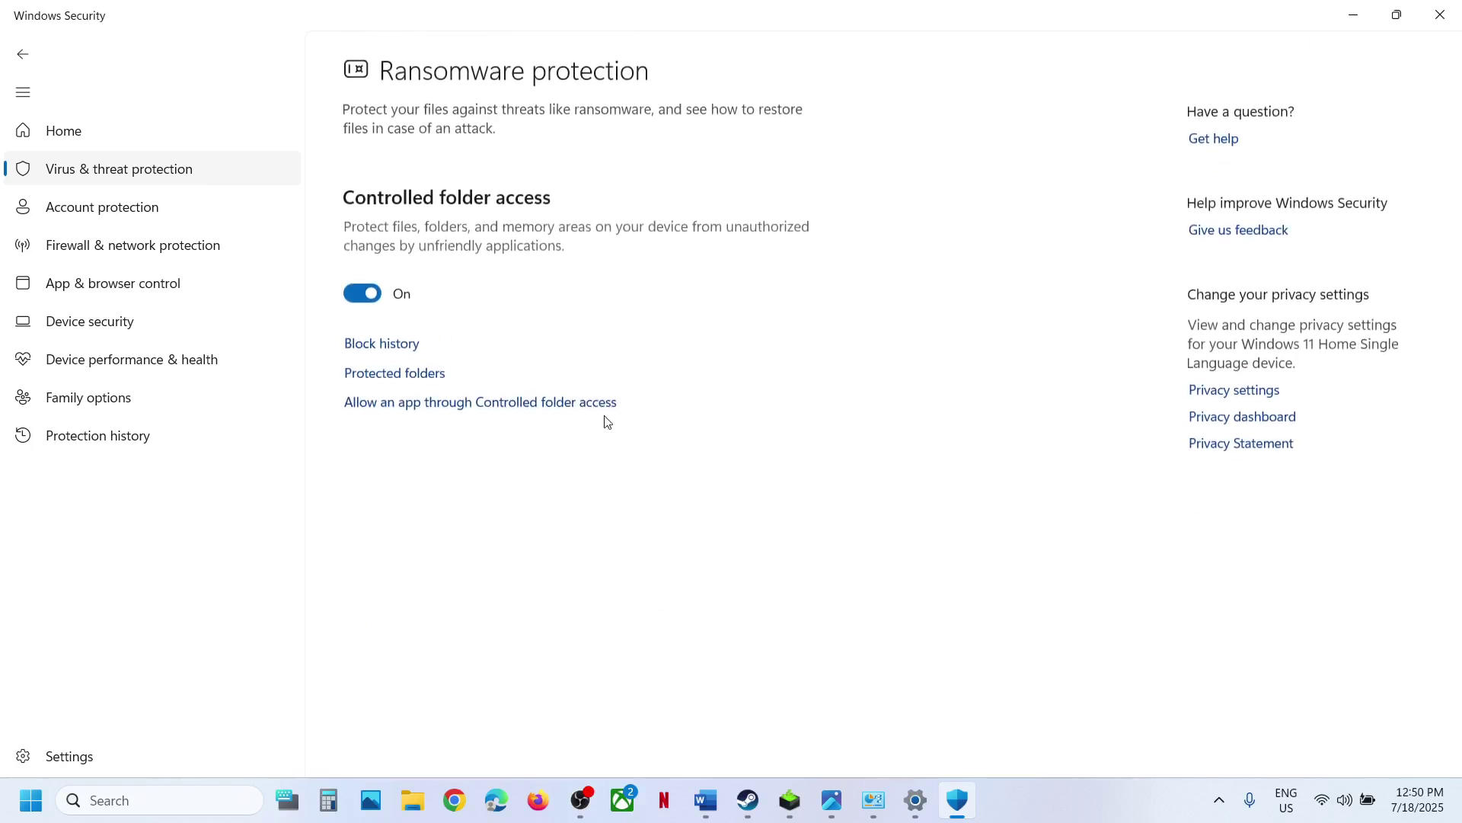
pyautogui.click(456, 412)
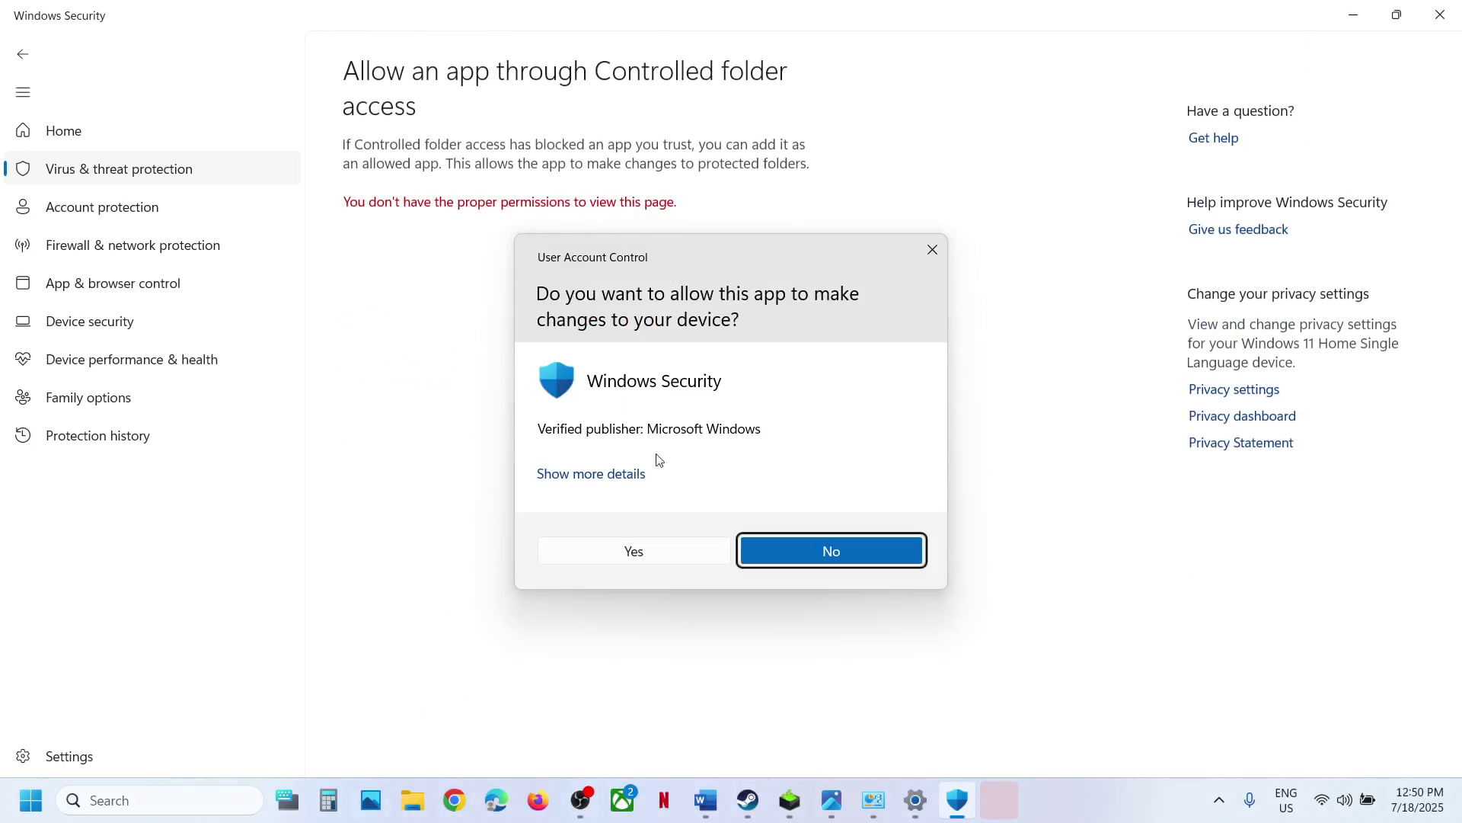
pyautogui.click(636, 551)
# Step: Add StreetFighter6 from the Street Fighter 6 Demo folder in Steam's common directory as an app allowed through Controlled folder access
pyautogui.click(464, 223)
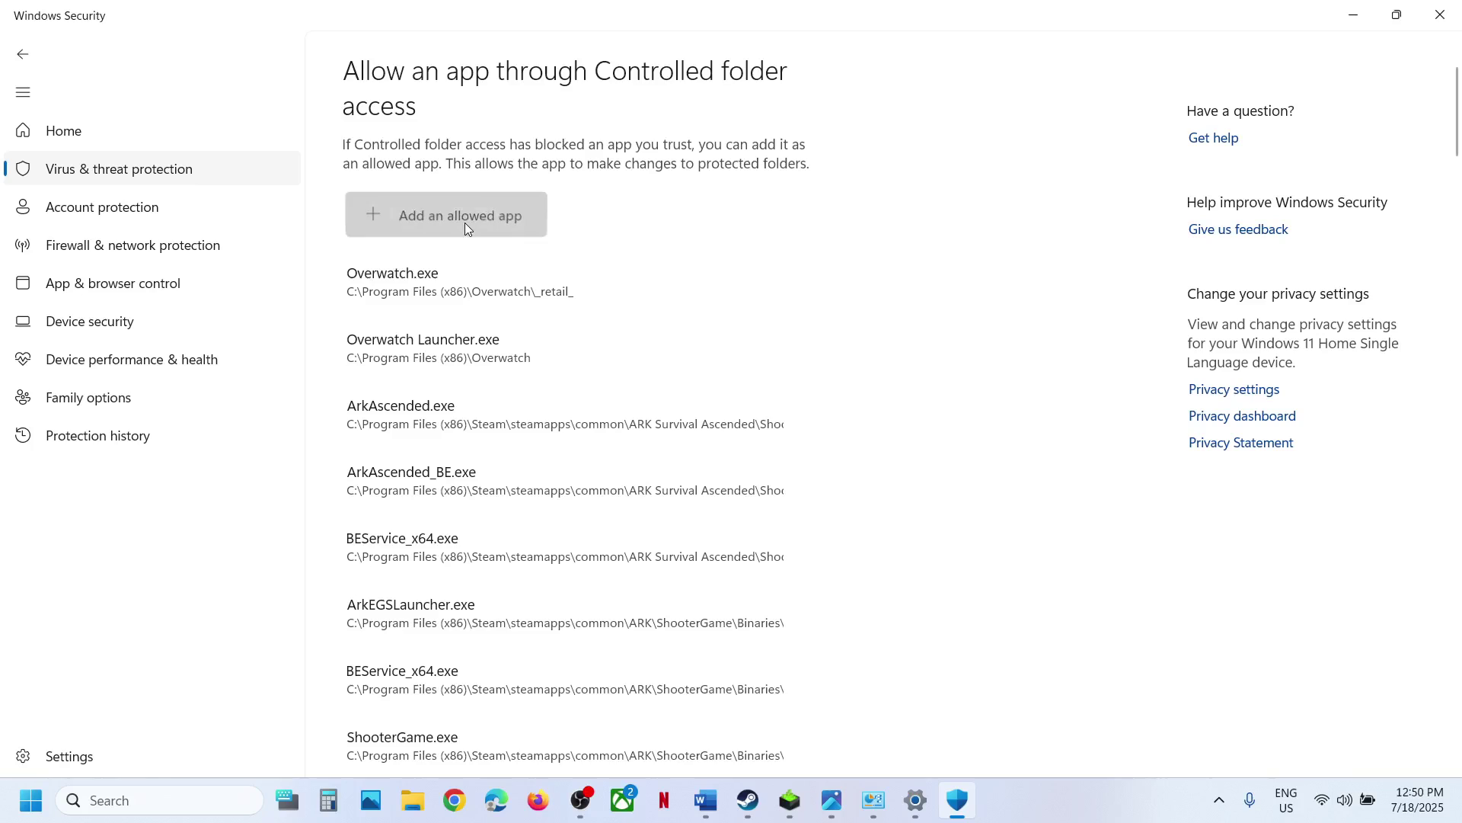
pyautogui.click(469, 295)
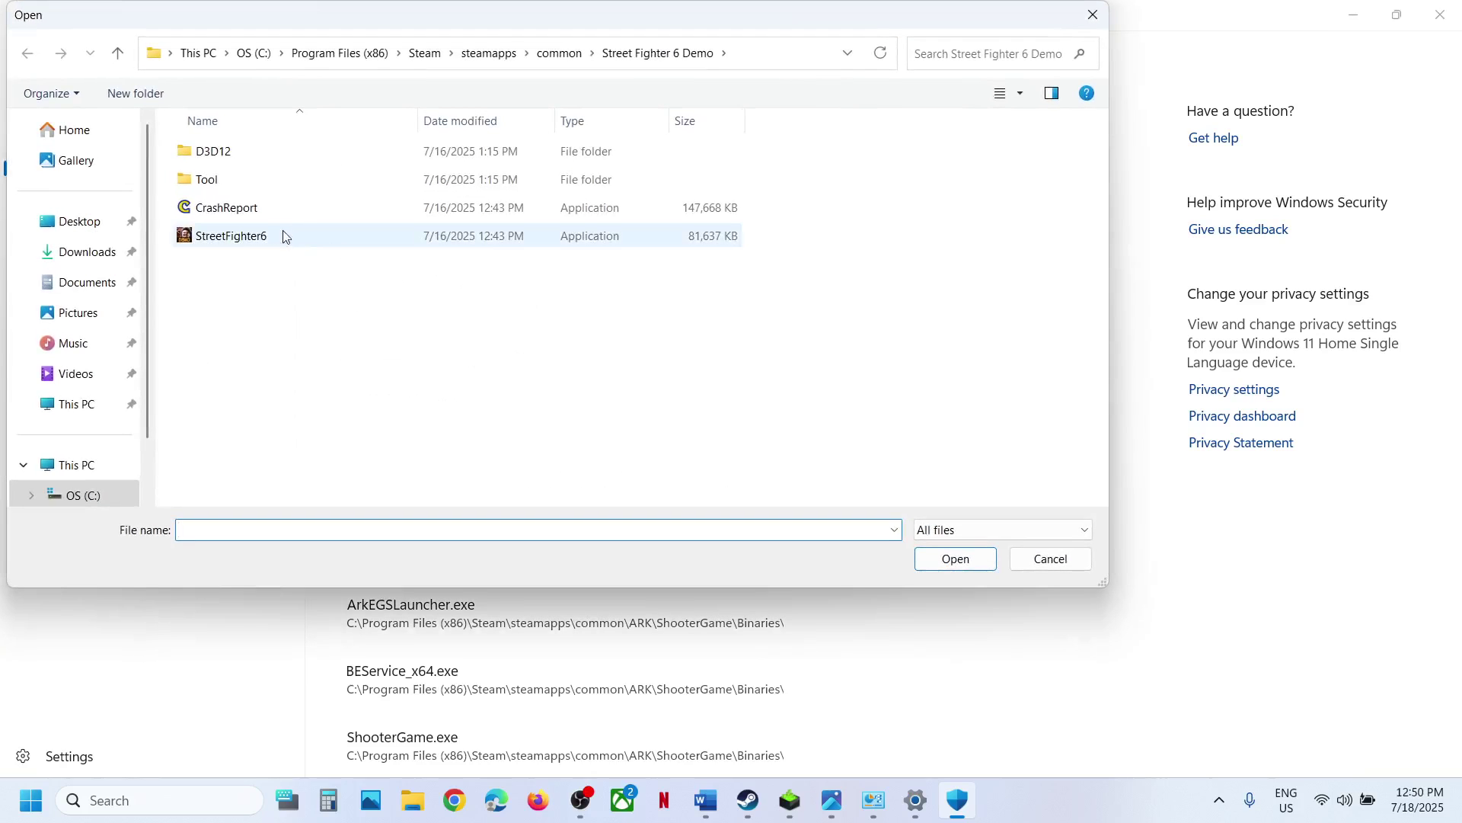
pyautogui.click(235, 240)
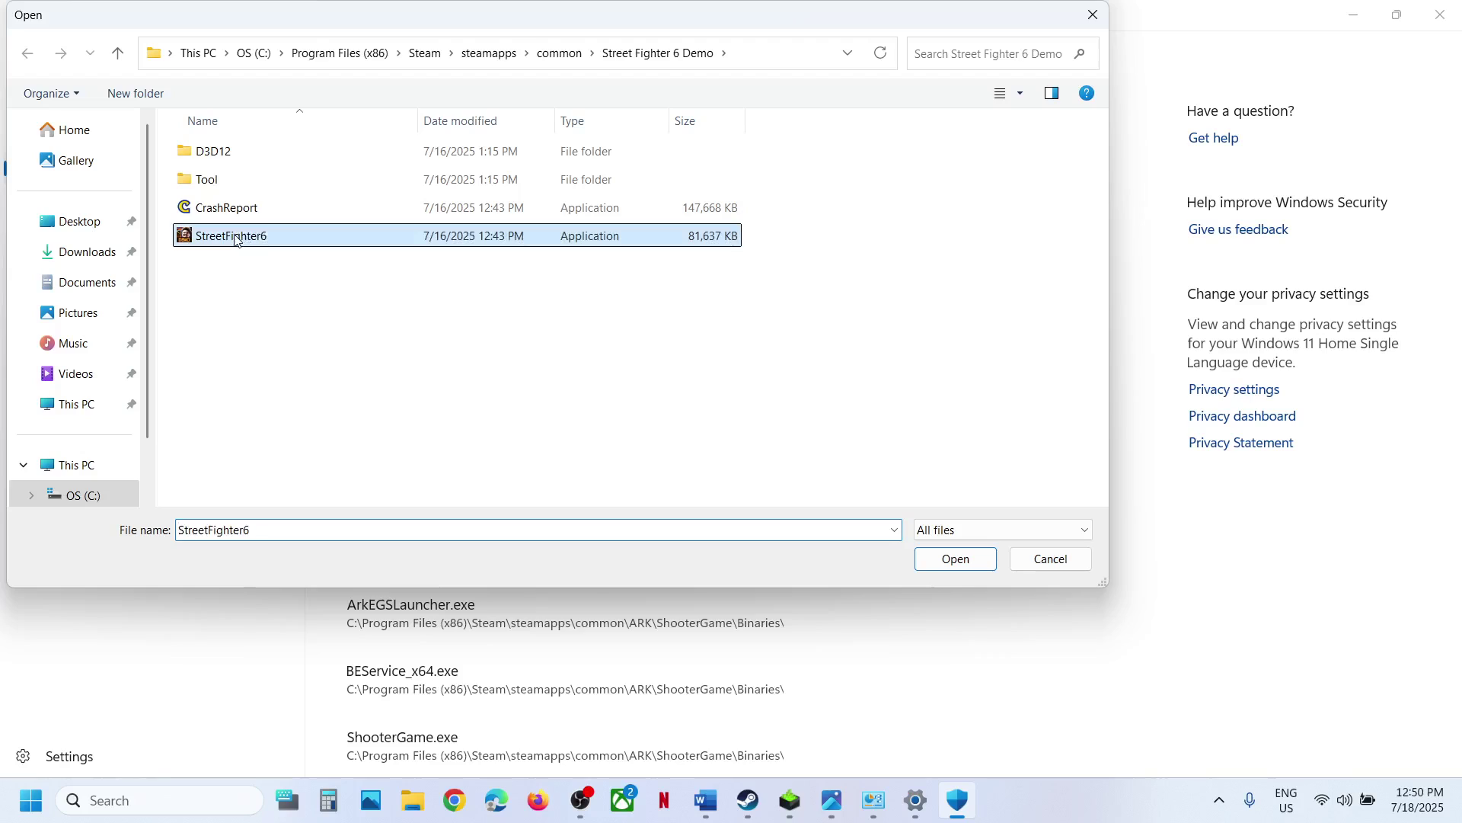
pyautogui.click(755, 58)
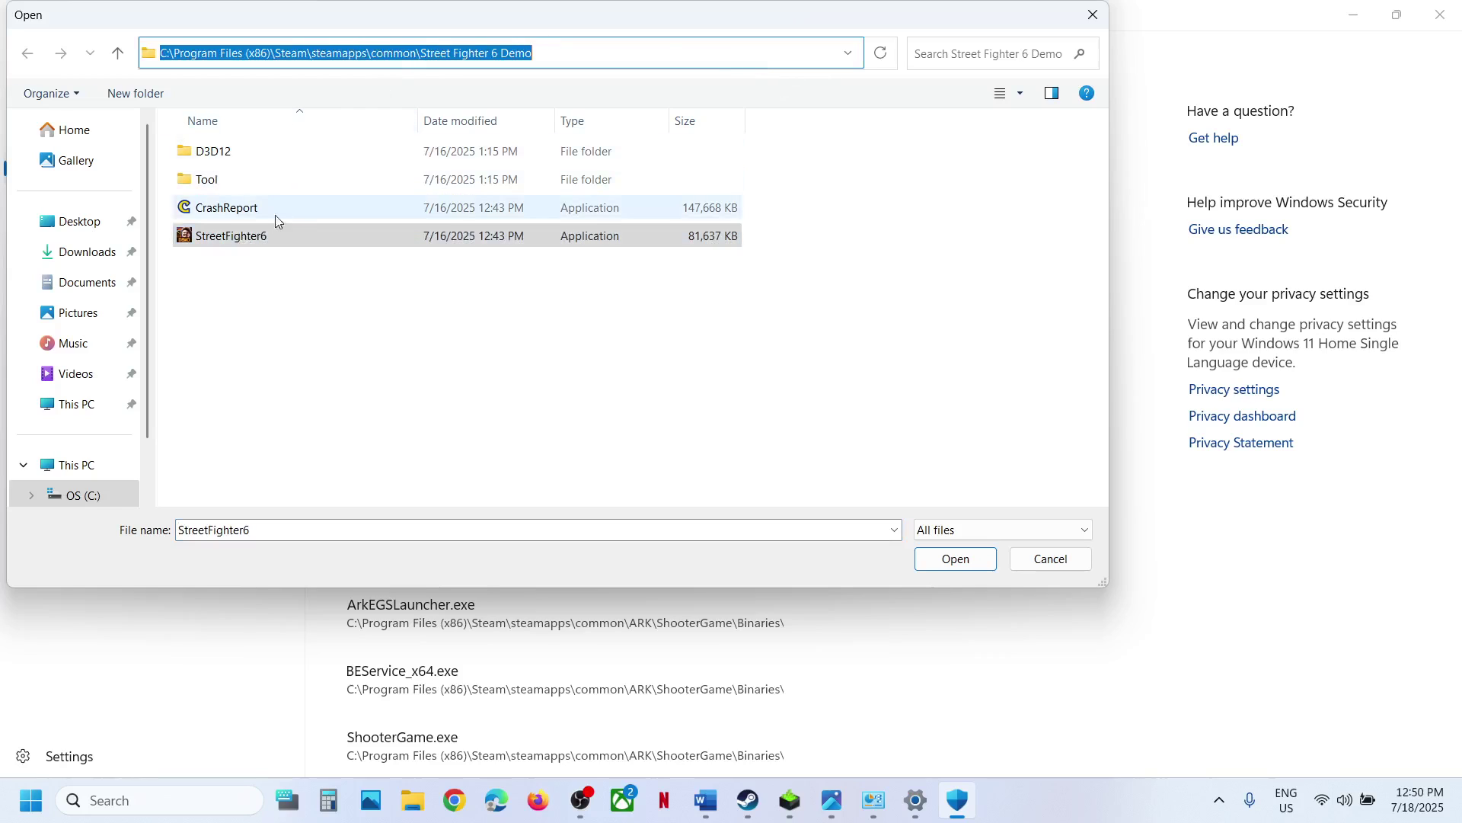
pyautogui.click(261, 242)
pyautogui.click(955, 560)
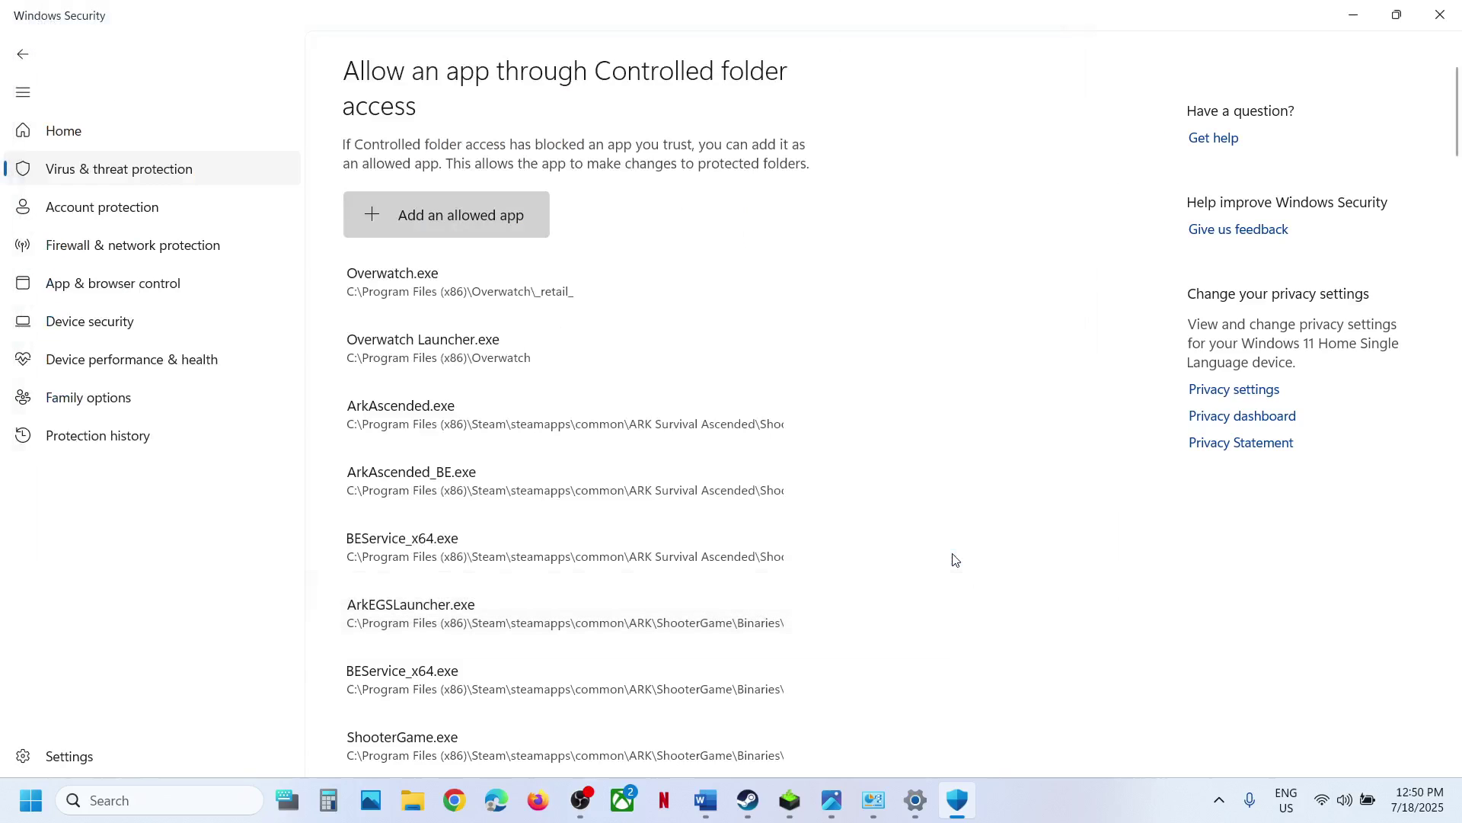
# Step: Open Control Panel and make the allowed apps list of Windows Defender Firewall editable
pyautogui.click(215, 802)
pyautogui.write('co')
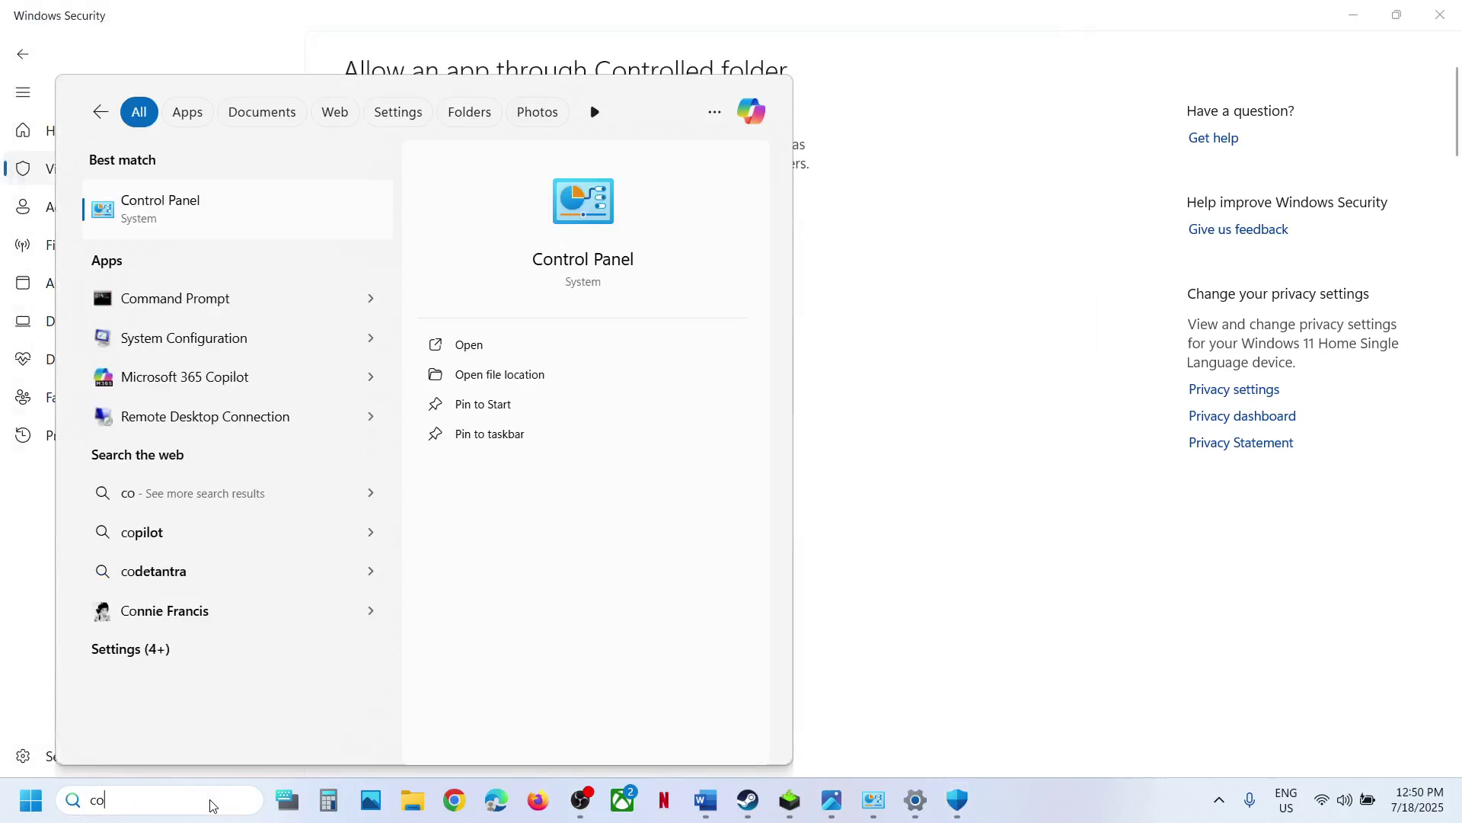
pyautogui.write('ntrol')
pyautogui.press('Return')
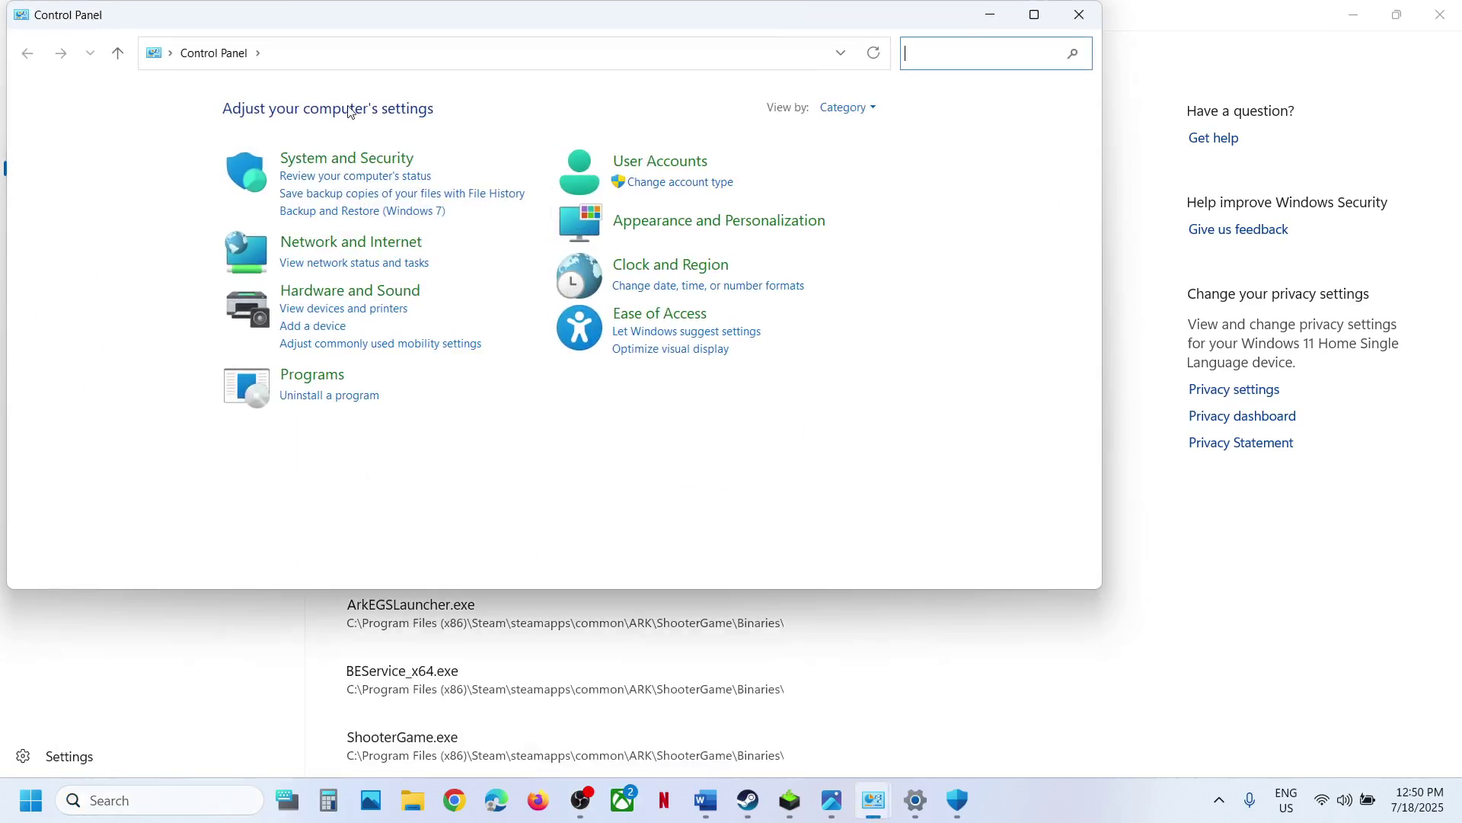
pyautogui.click(334, 158)
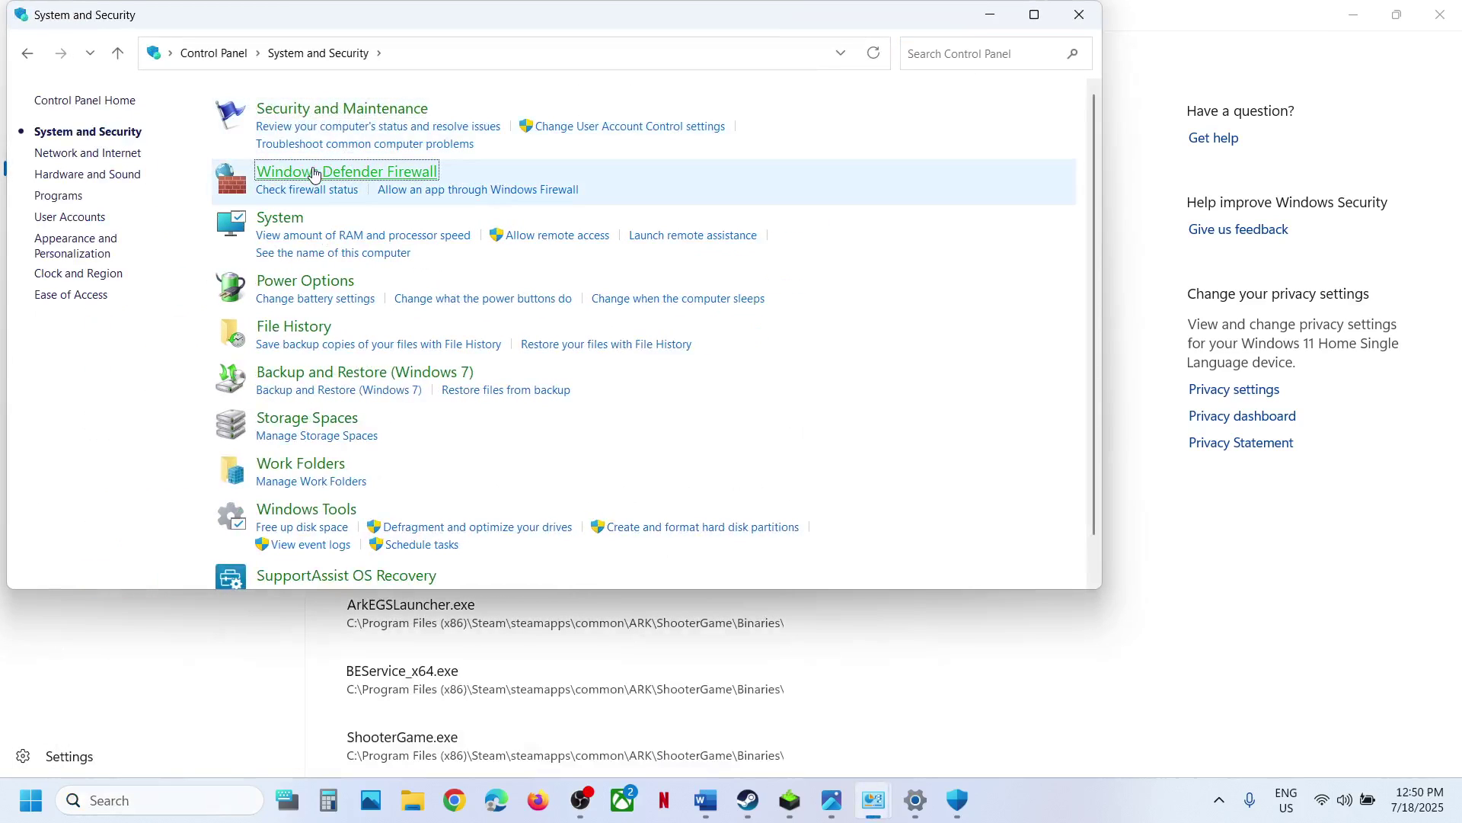
pyautogui.click(313, 174)
pyautogui.click(114, 152)
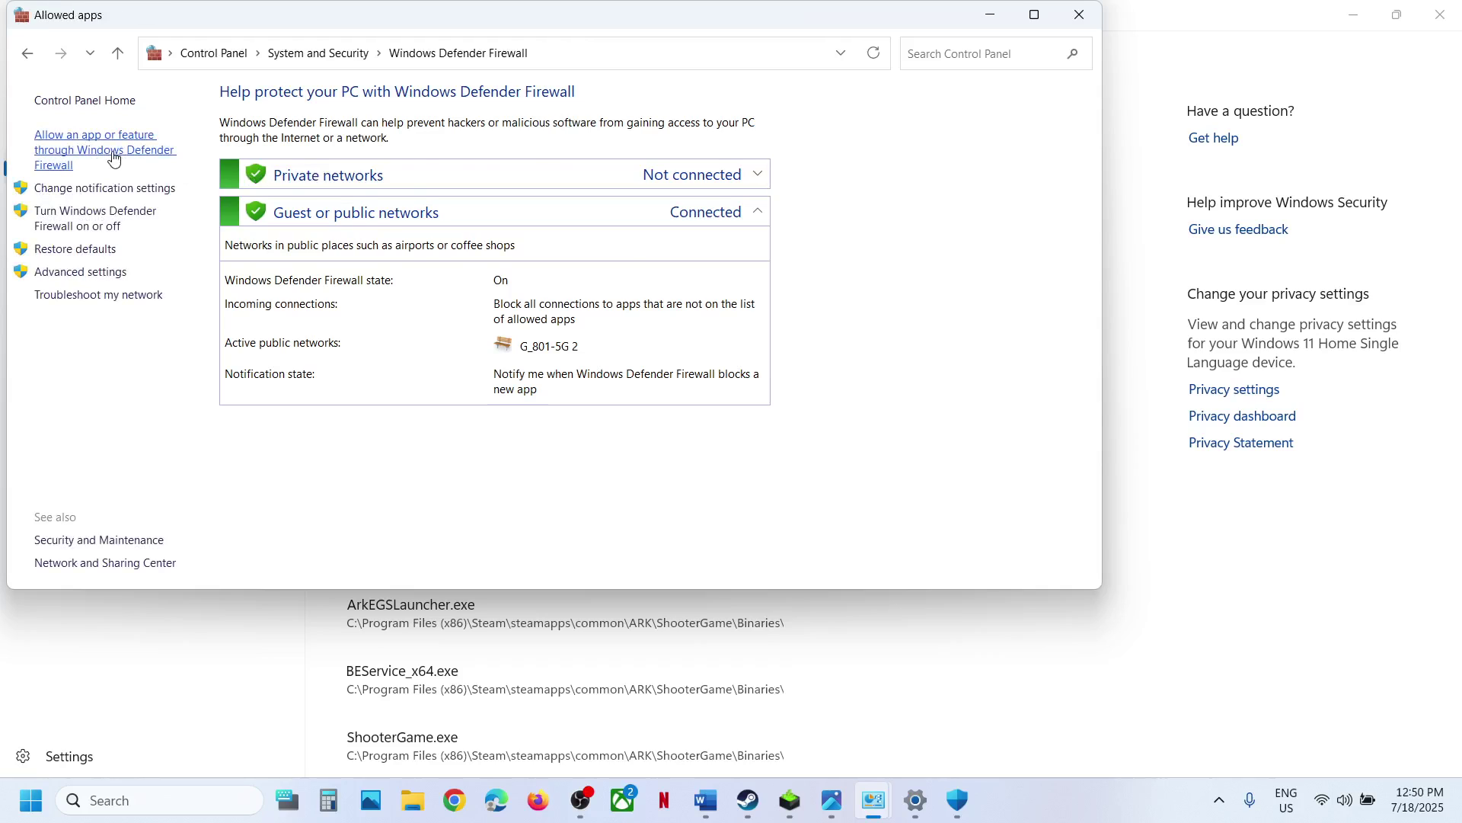
pyautogui.click(762, 154)
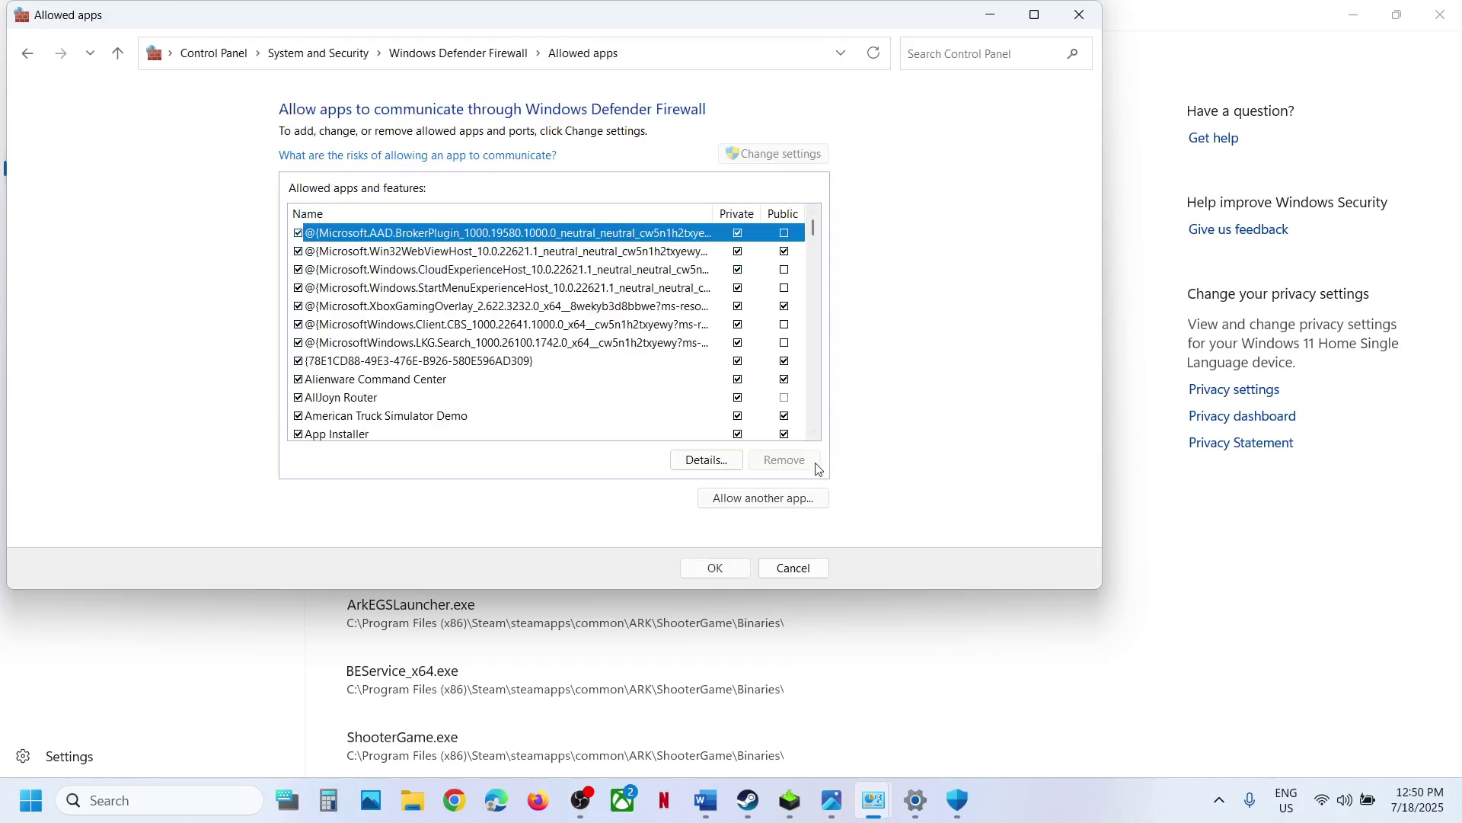
# Step: Try to add the StreetFighter6 application from the Street Fighter 6 Demo folder to the firewall's allowed apps
pyautogui.click(770, 498)
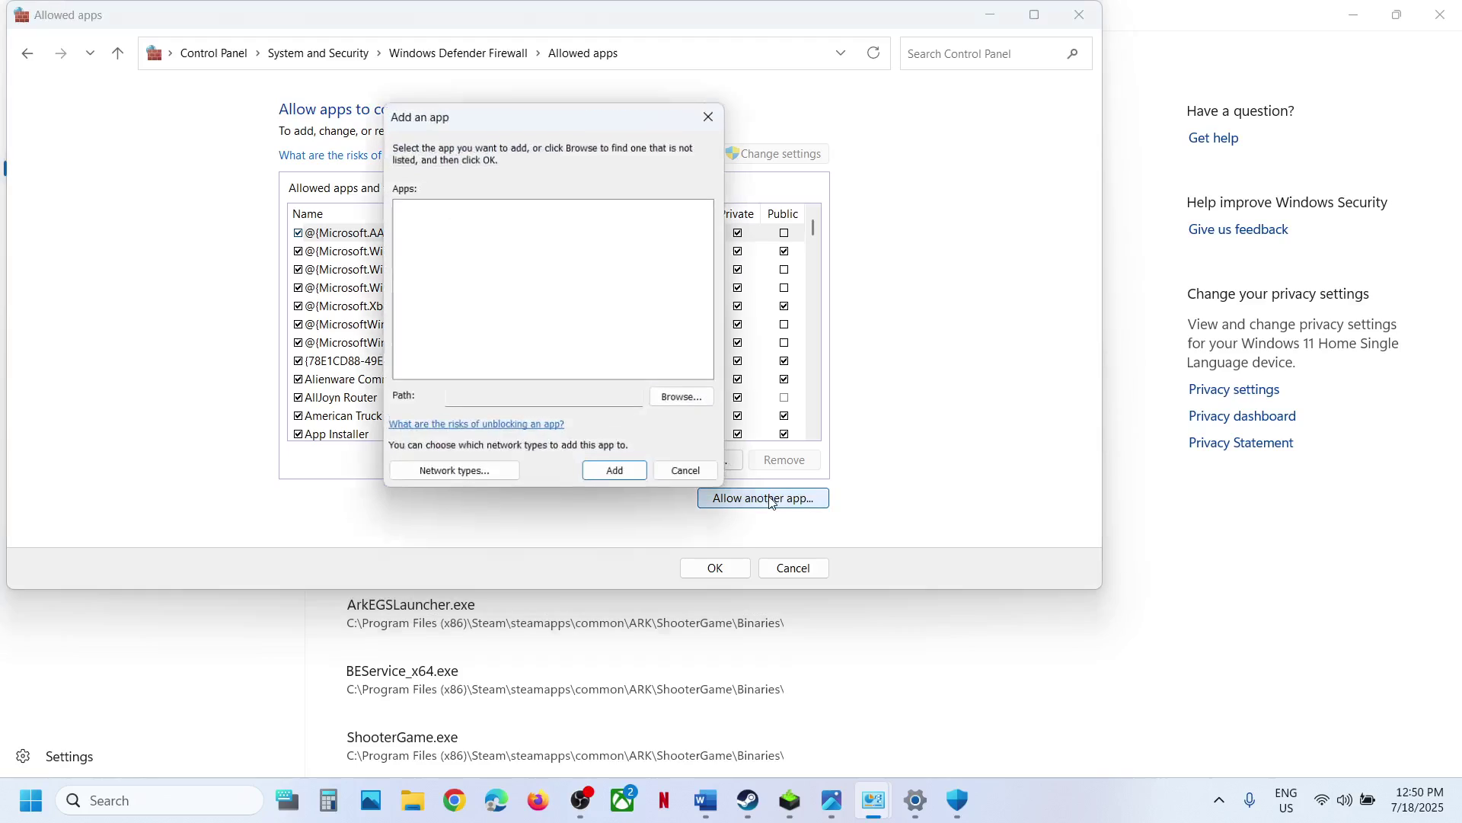
pyautogui.click(684, 397)
pyautogui.click(685, 367)
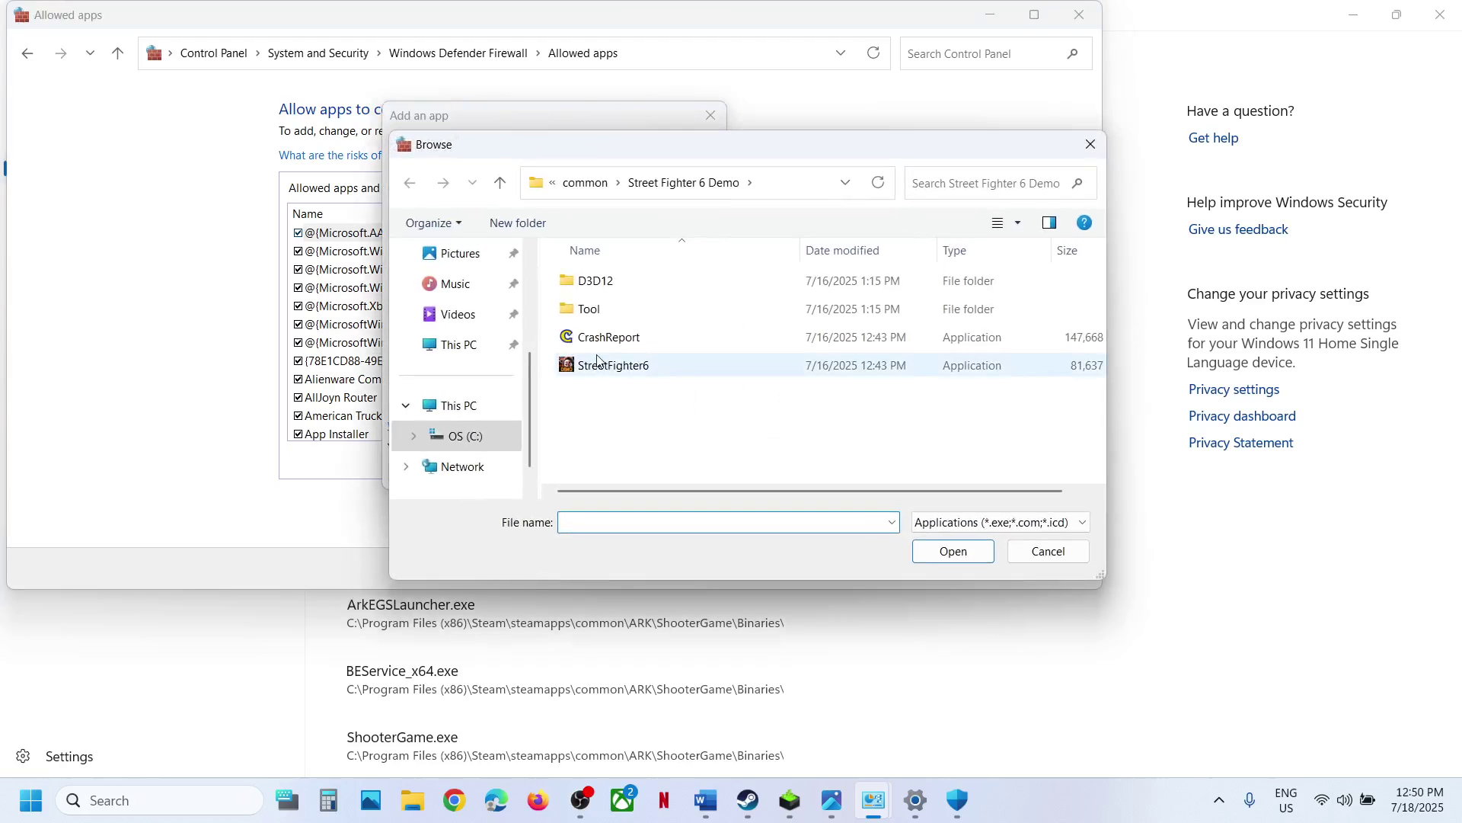
pyautogui.click(953, 552)
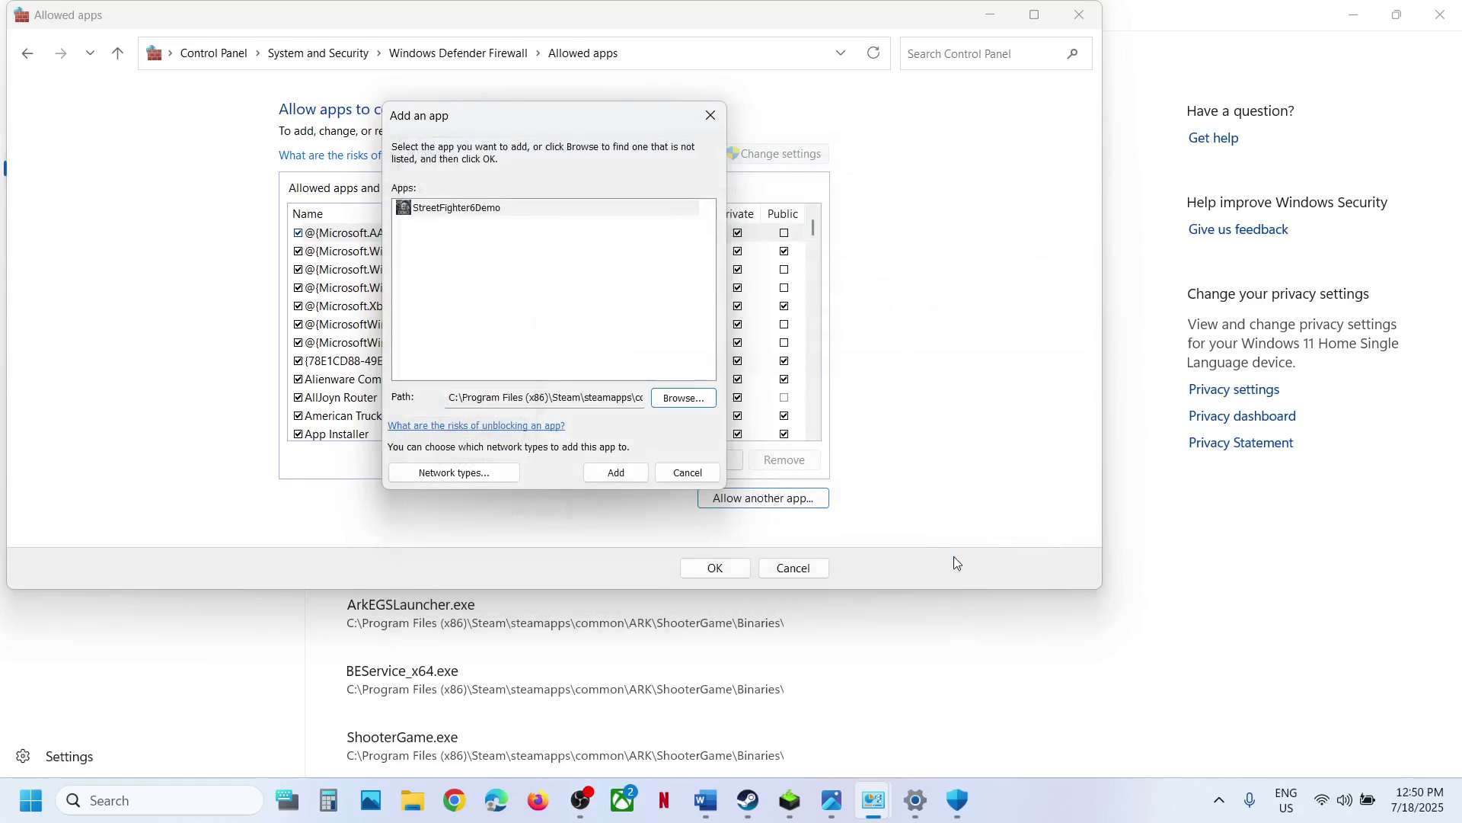
pyautogui.click(616, 473)
pyautogui.click(834, 470)
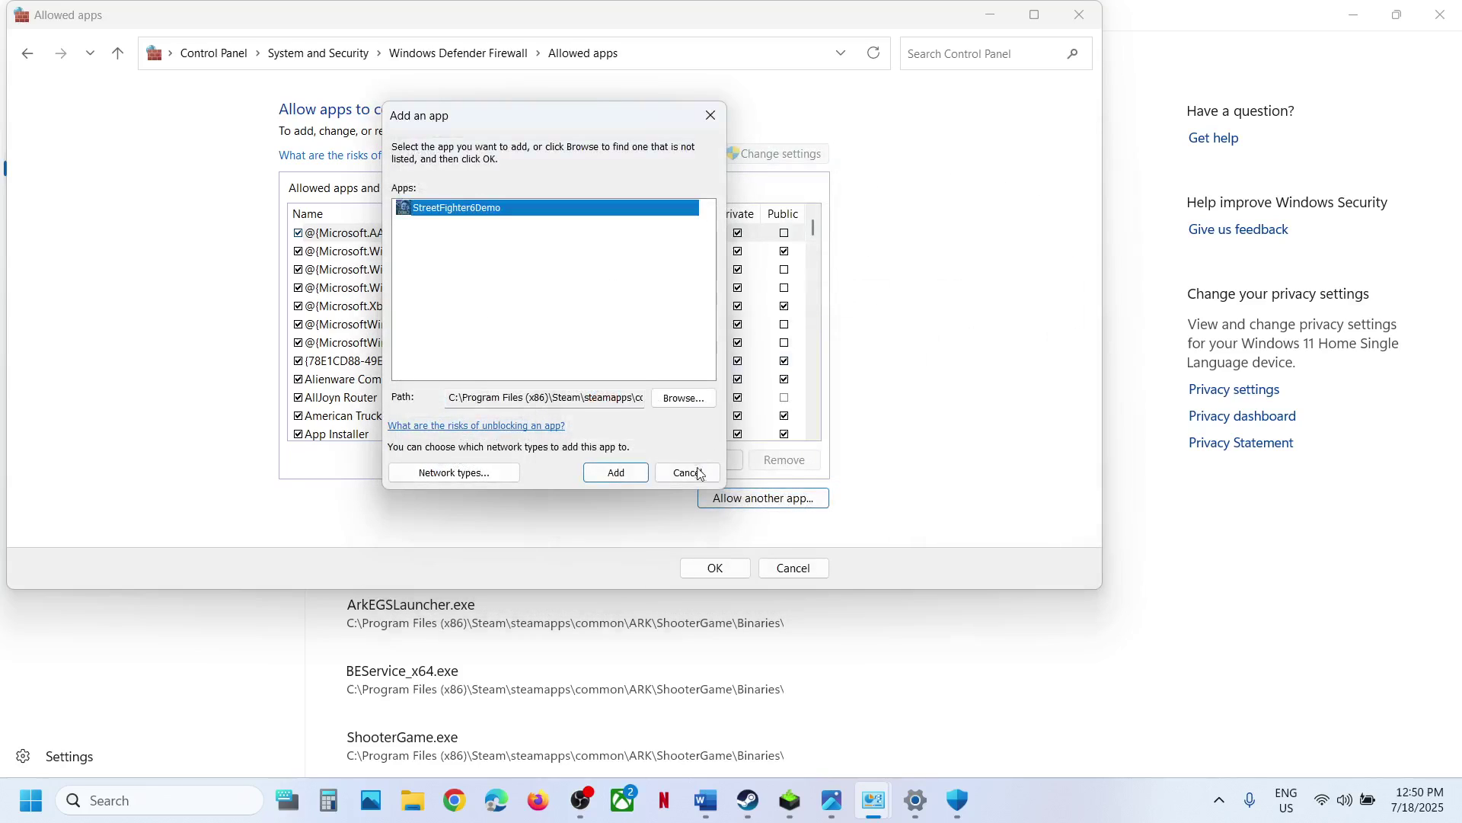
pyautogui.click(687, 473)
# Step: Close the firewall's allowed apps window, Windows Security and Settings
pyautogui.click(1079, 14)
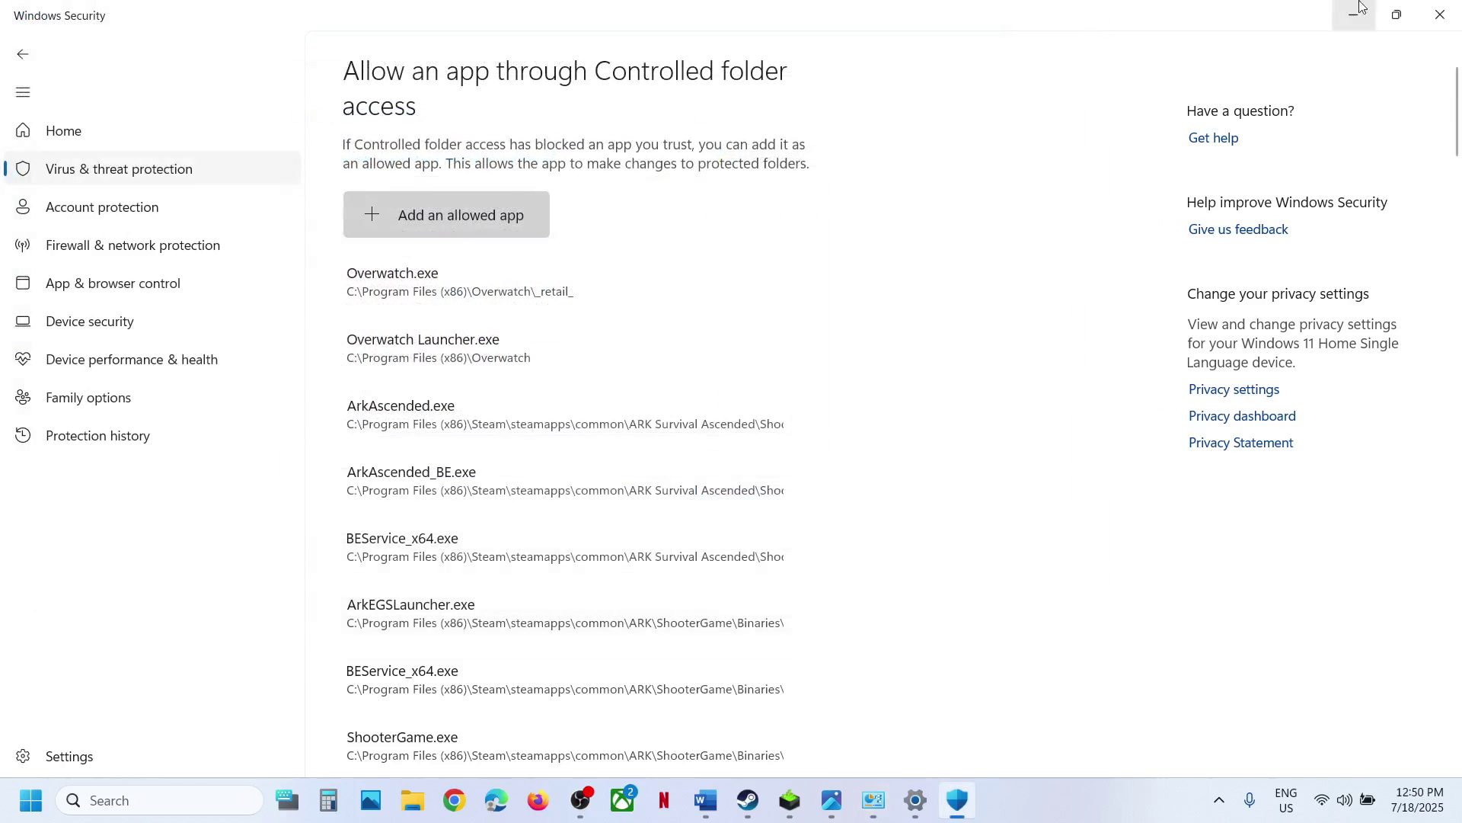
pyautogui.click(1436, 15)
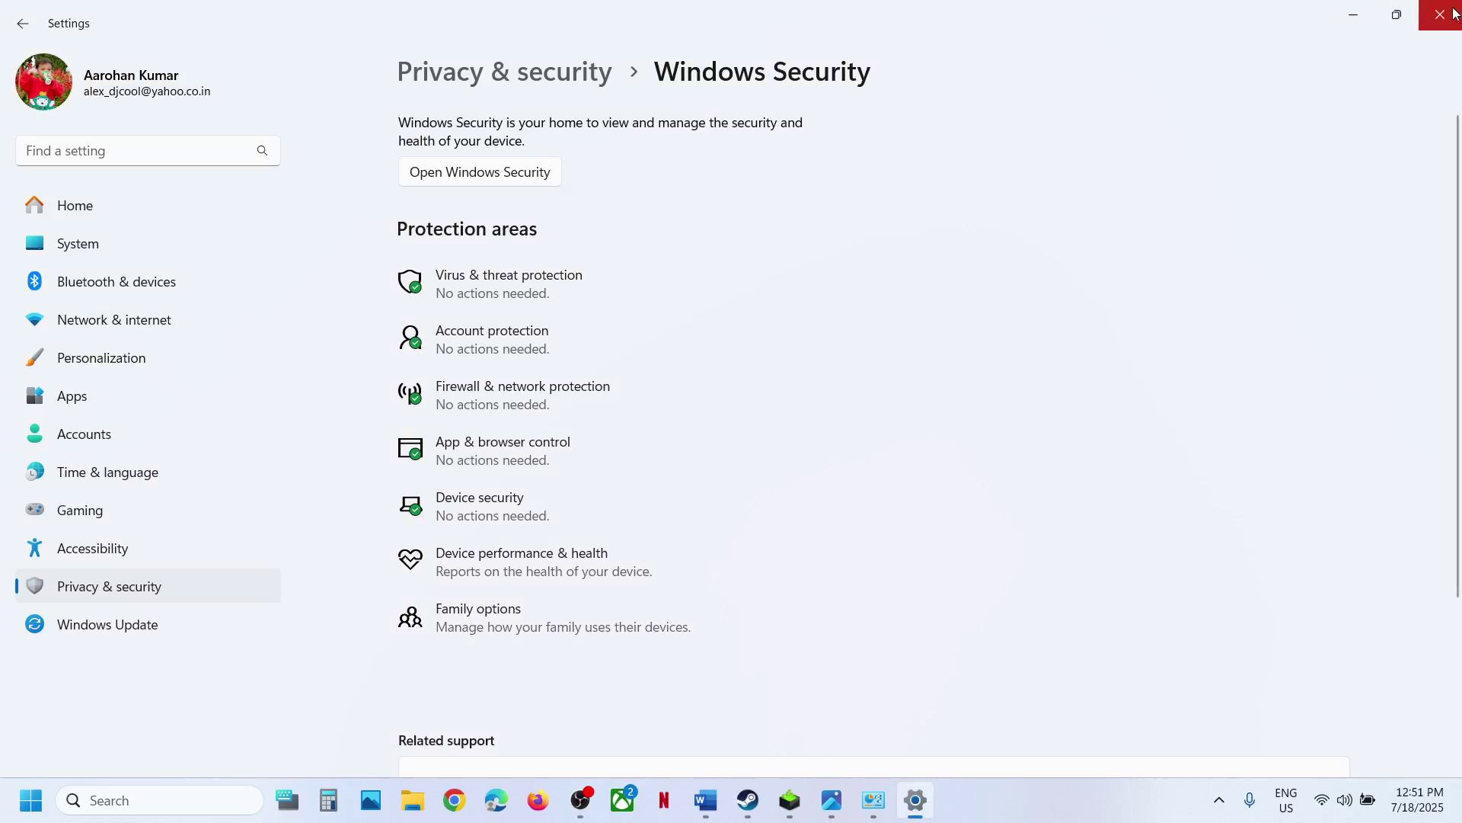
pyautogui.click(1438, 14)
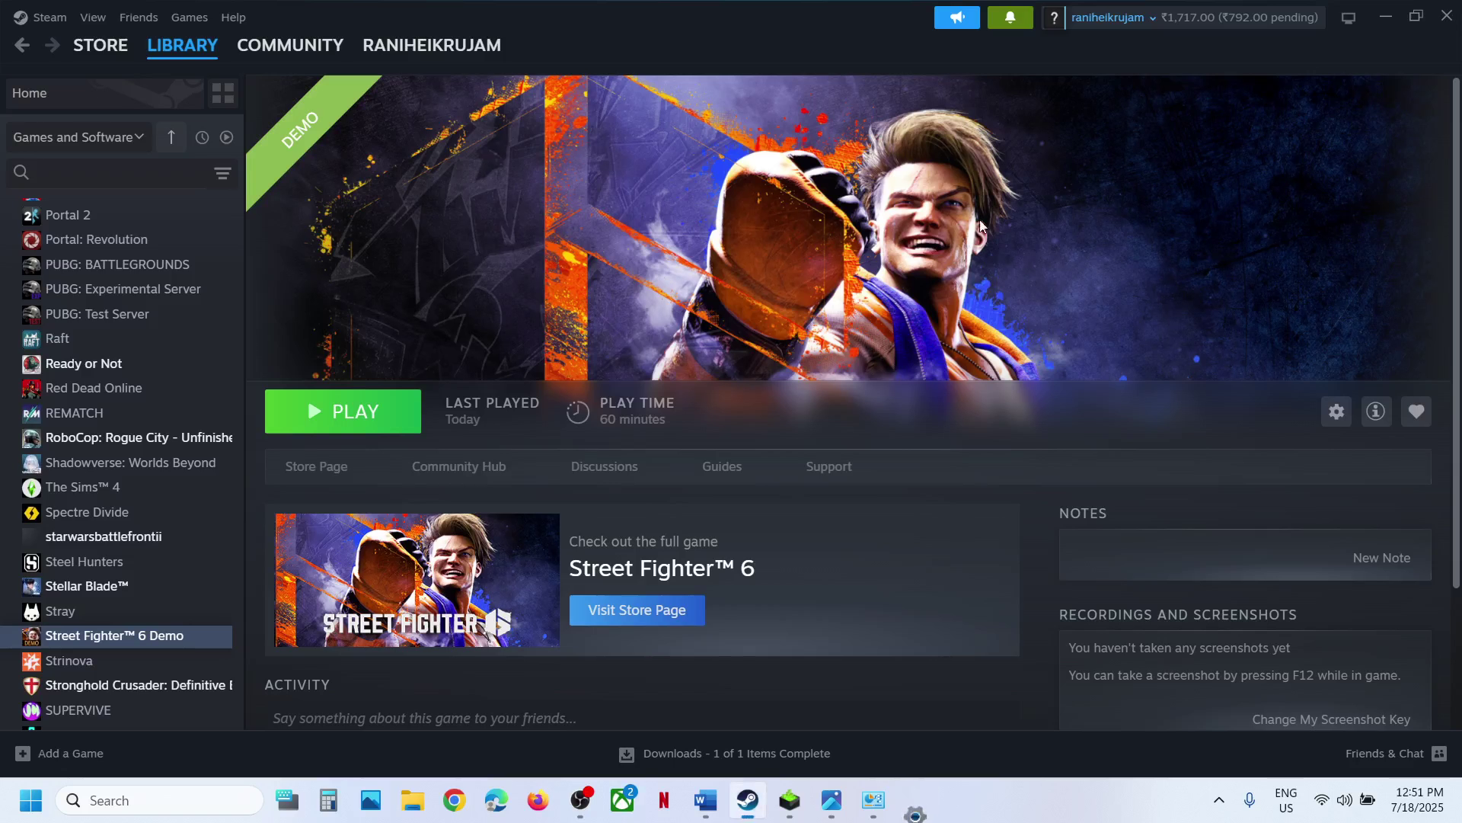
# Step: Switch to the Word document and read Step 5 on running the game as an administrator, selecting its wording
pyautogui.click(706, 800)
pyautogui.scroll(-3, 565, 526)
pyautogui.scroll(1, 563, 530)
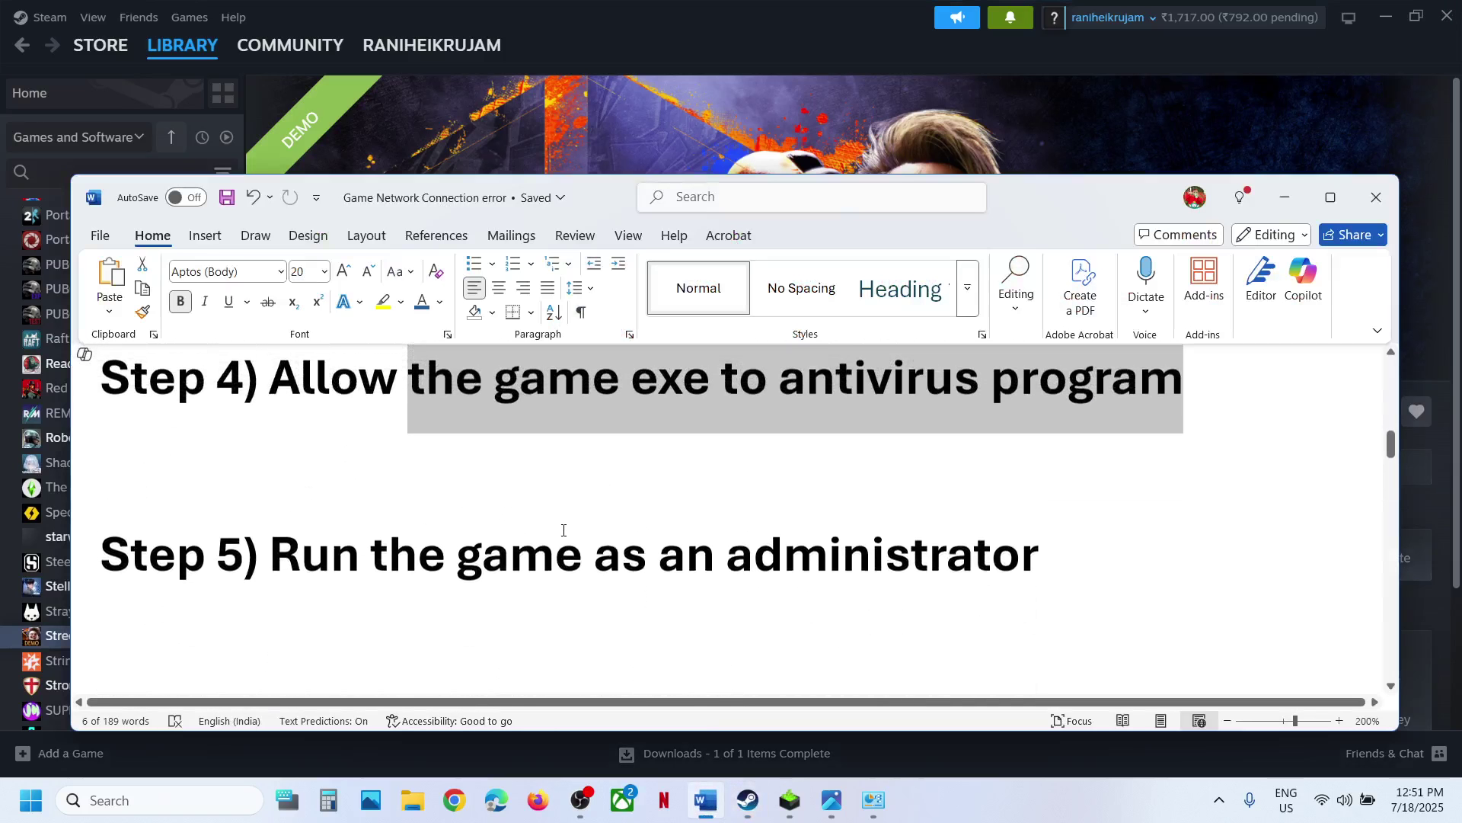
pyautogui.moveTo(373, 555); pyautogui.dragTo(1039, 559)
# Step: Switch to Steam and browse the local files of Street Fighter 6 Demo
pyautogui.click(660, 96)
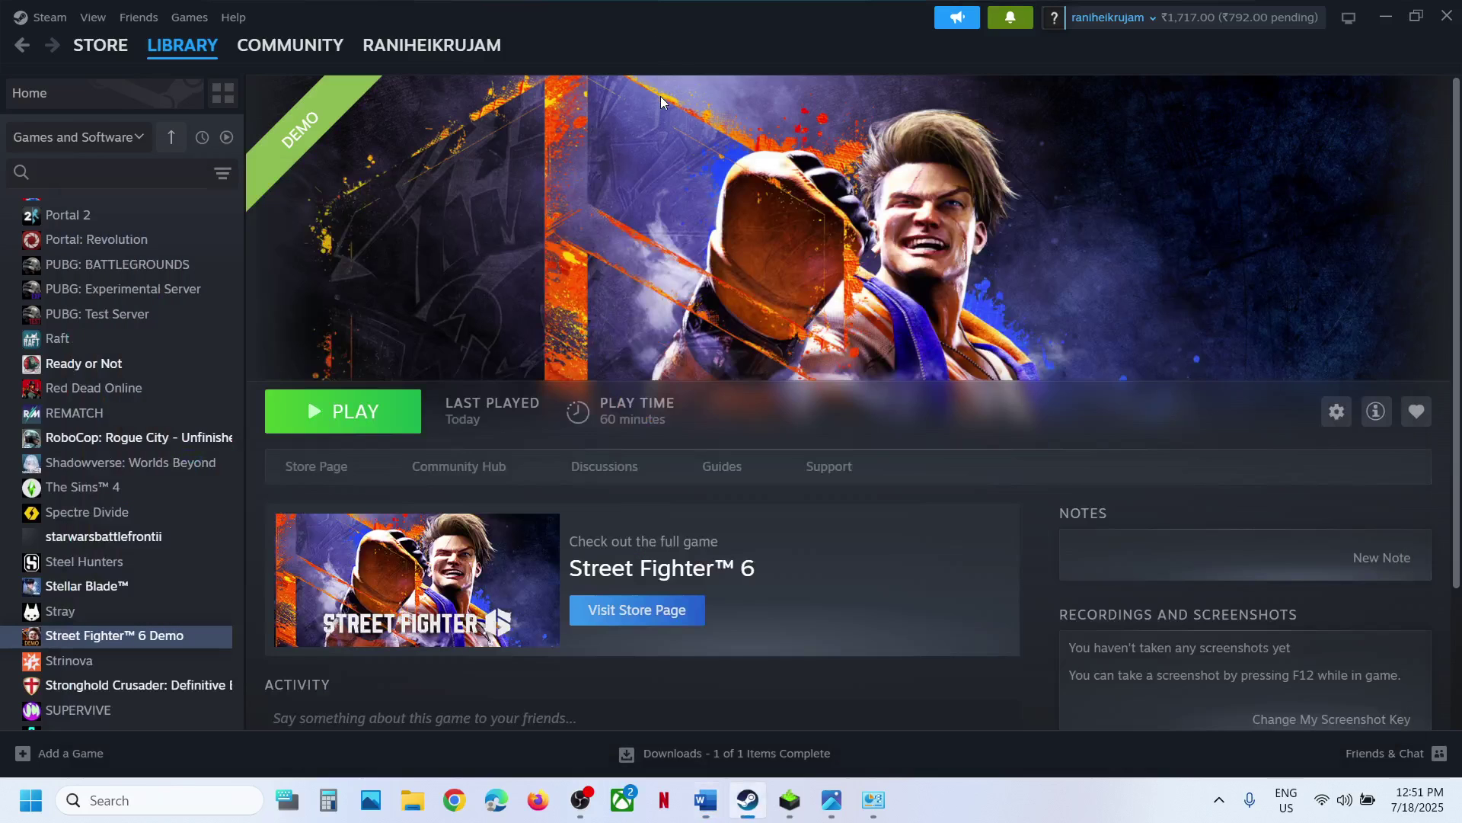
pyautogui.rightClick(113, 632)
pyautogui.moveTo(172, 586)
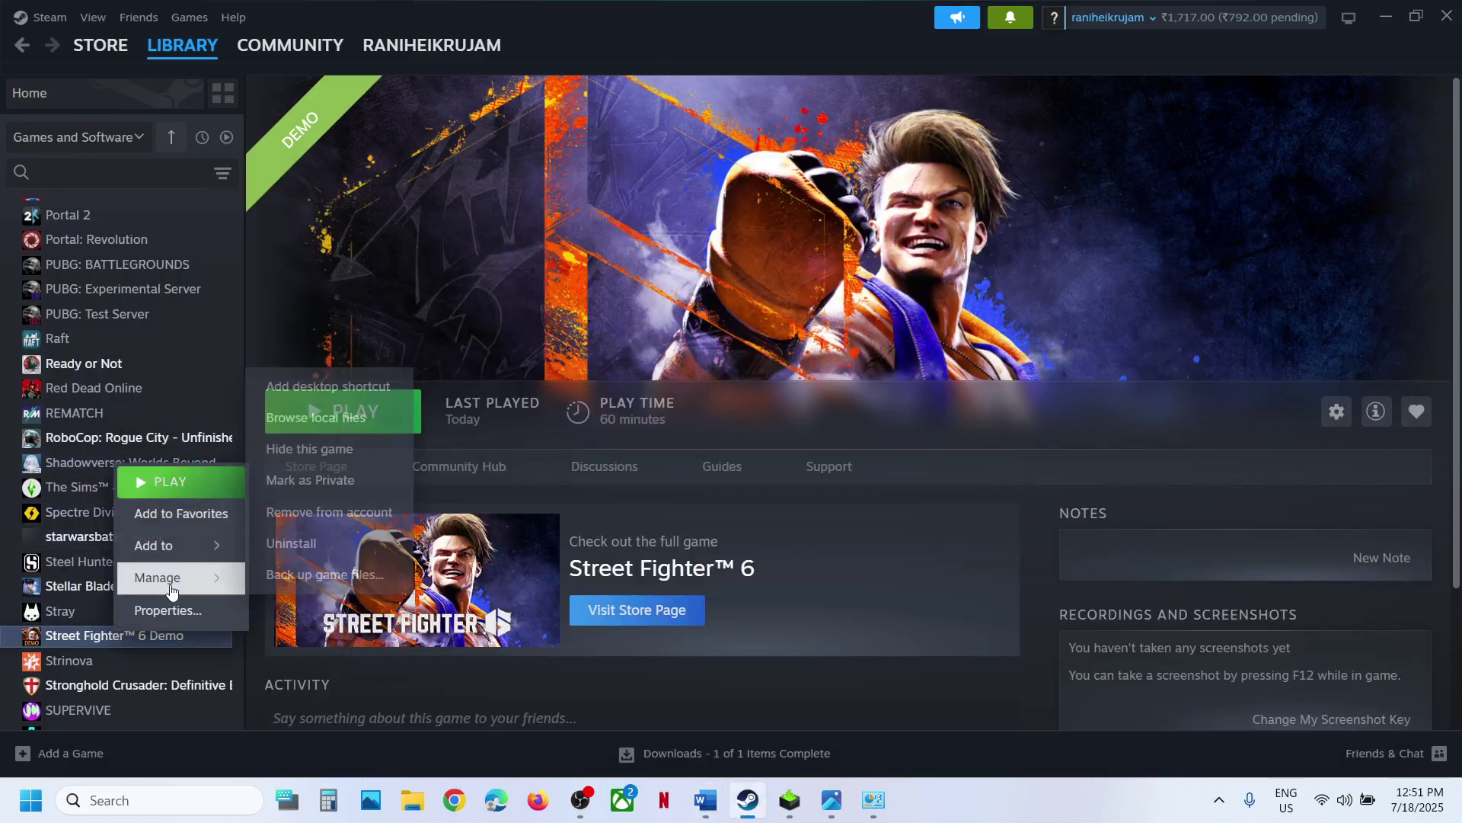
pyautogui.click(321, 424)
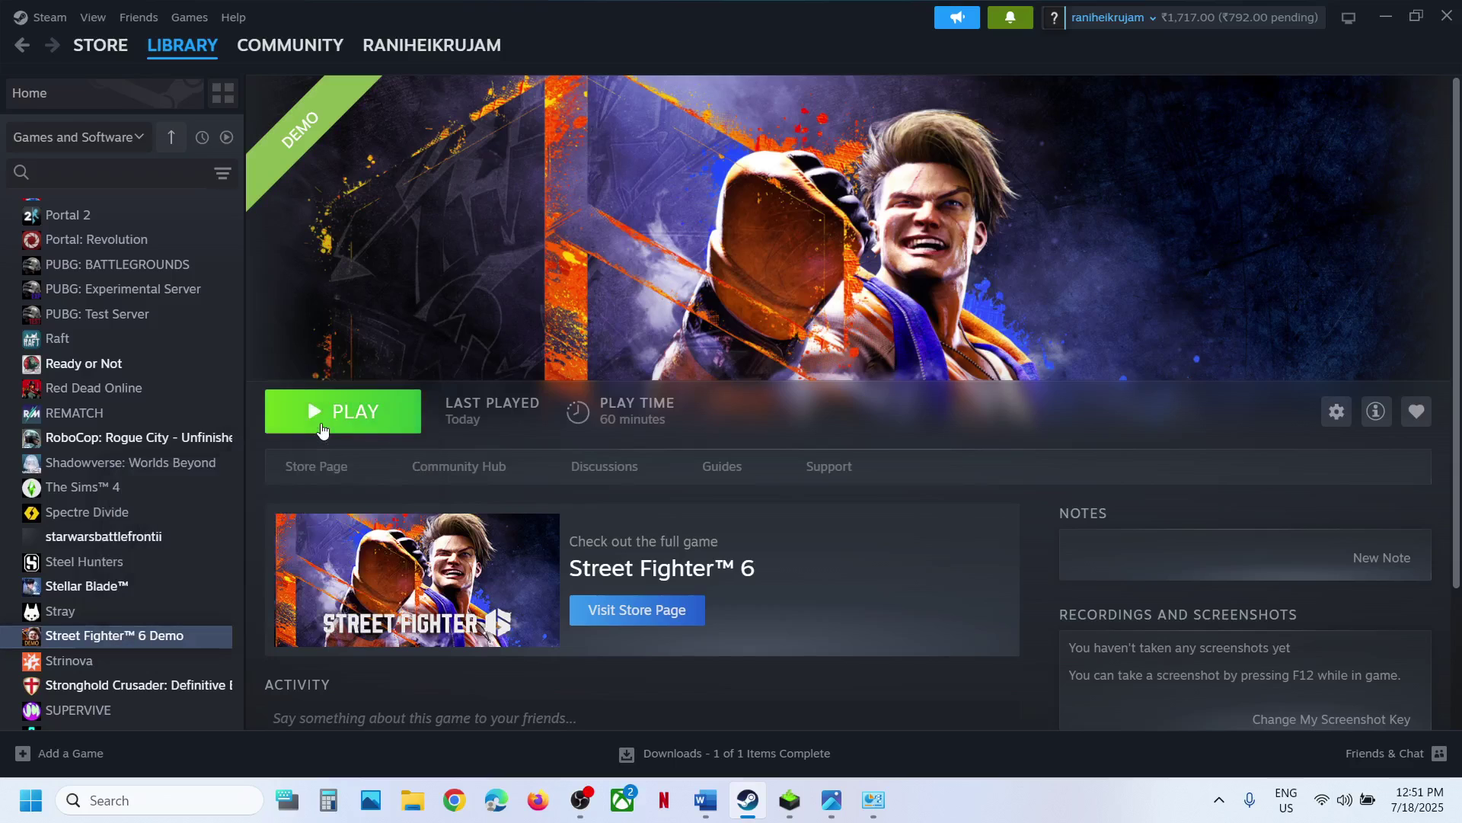
# Step: Set the StreetFighter6 application to run as an administrator in its compatibility properties and apply the setting
pyautogui.click(228, 568)
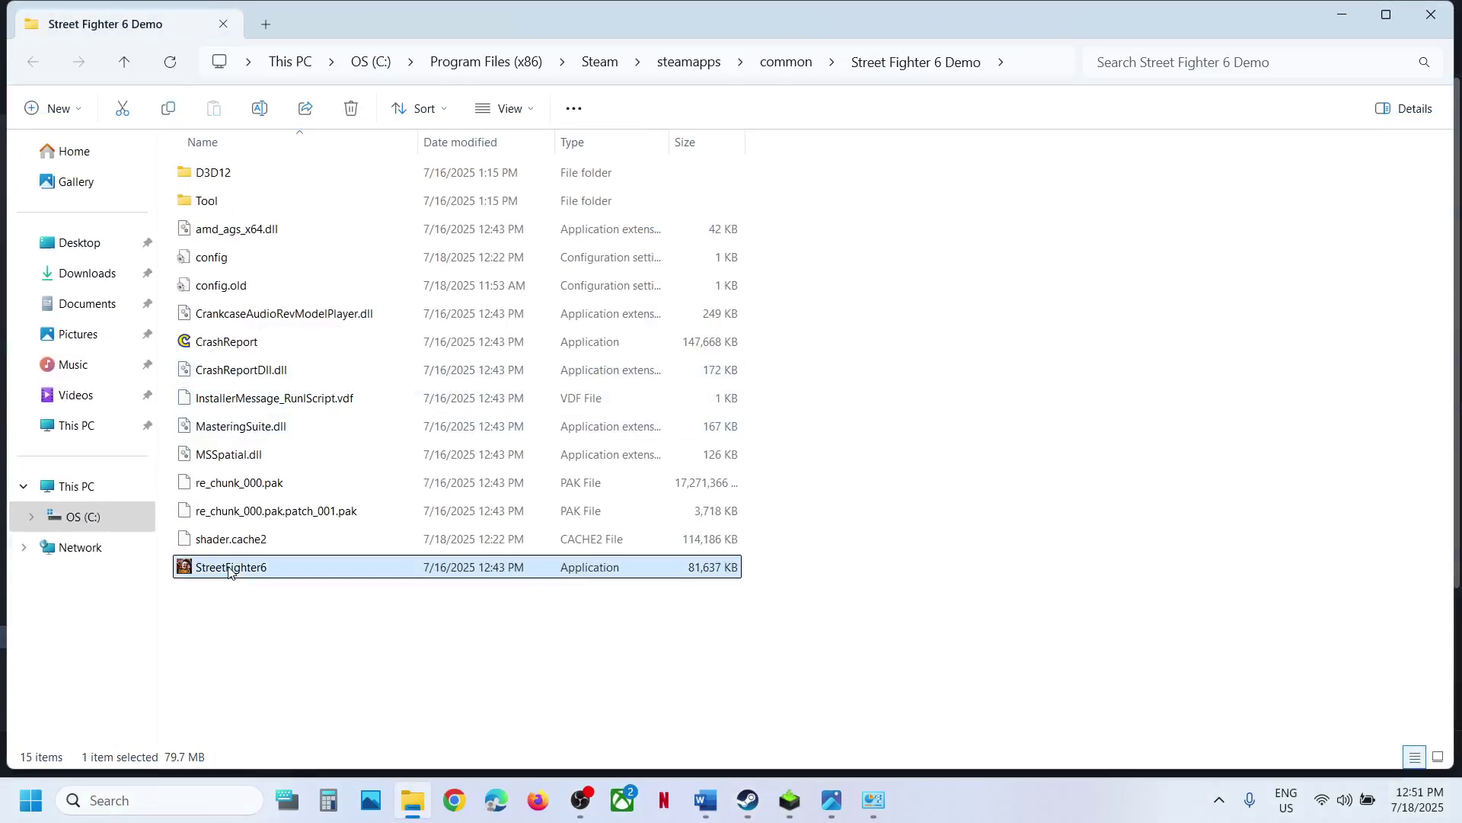
pyautogui.rightClick(228, 568)
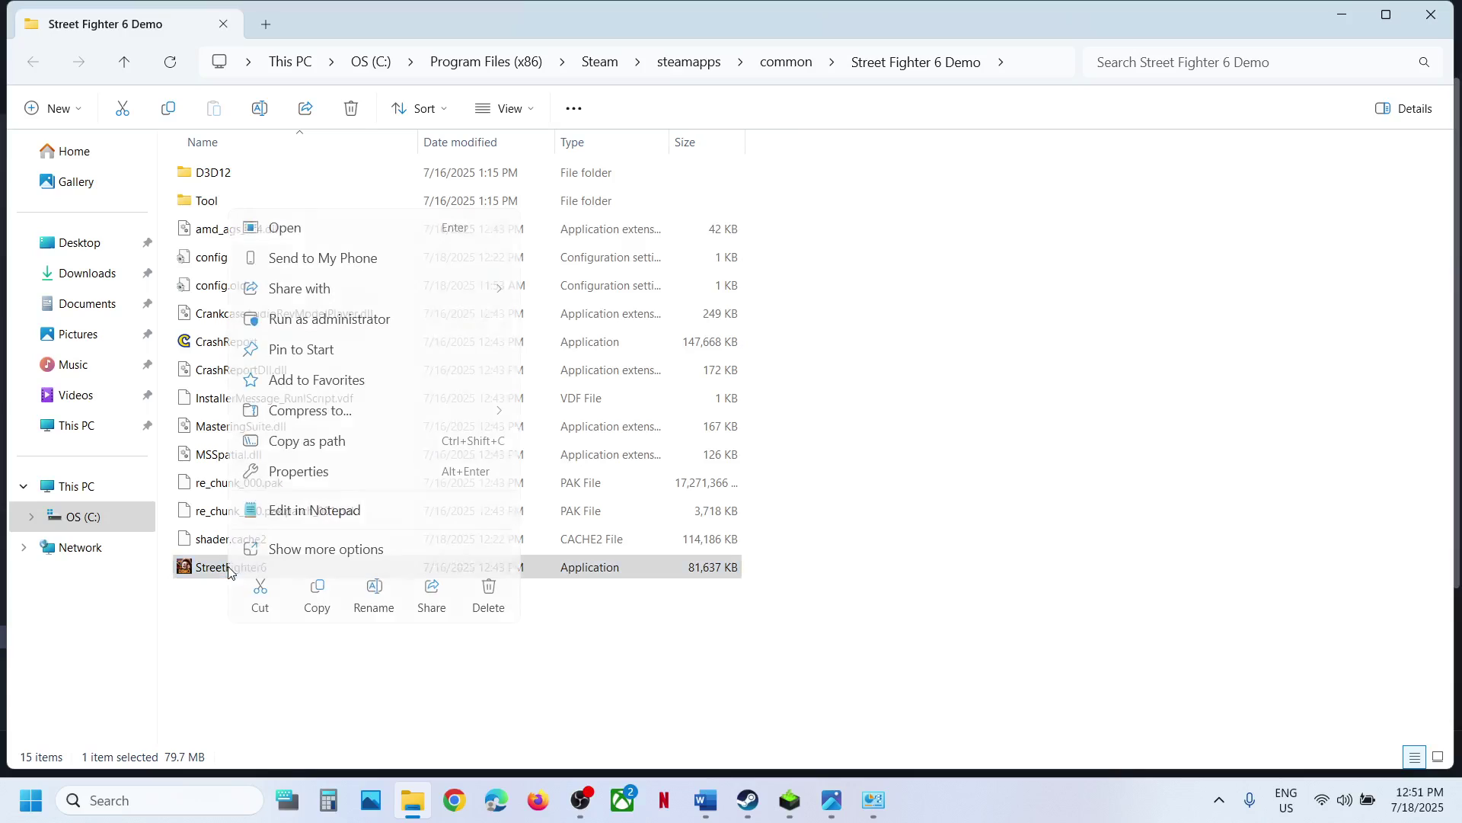
pyautogui.click(320, 472)
pyautogui.click(428, 302)
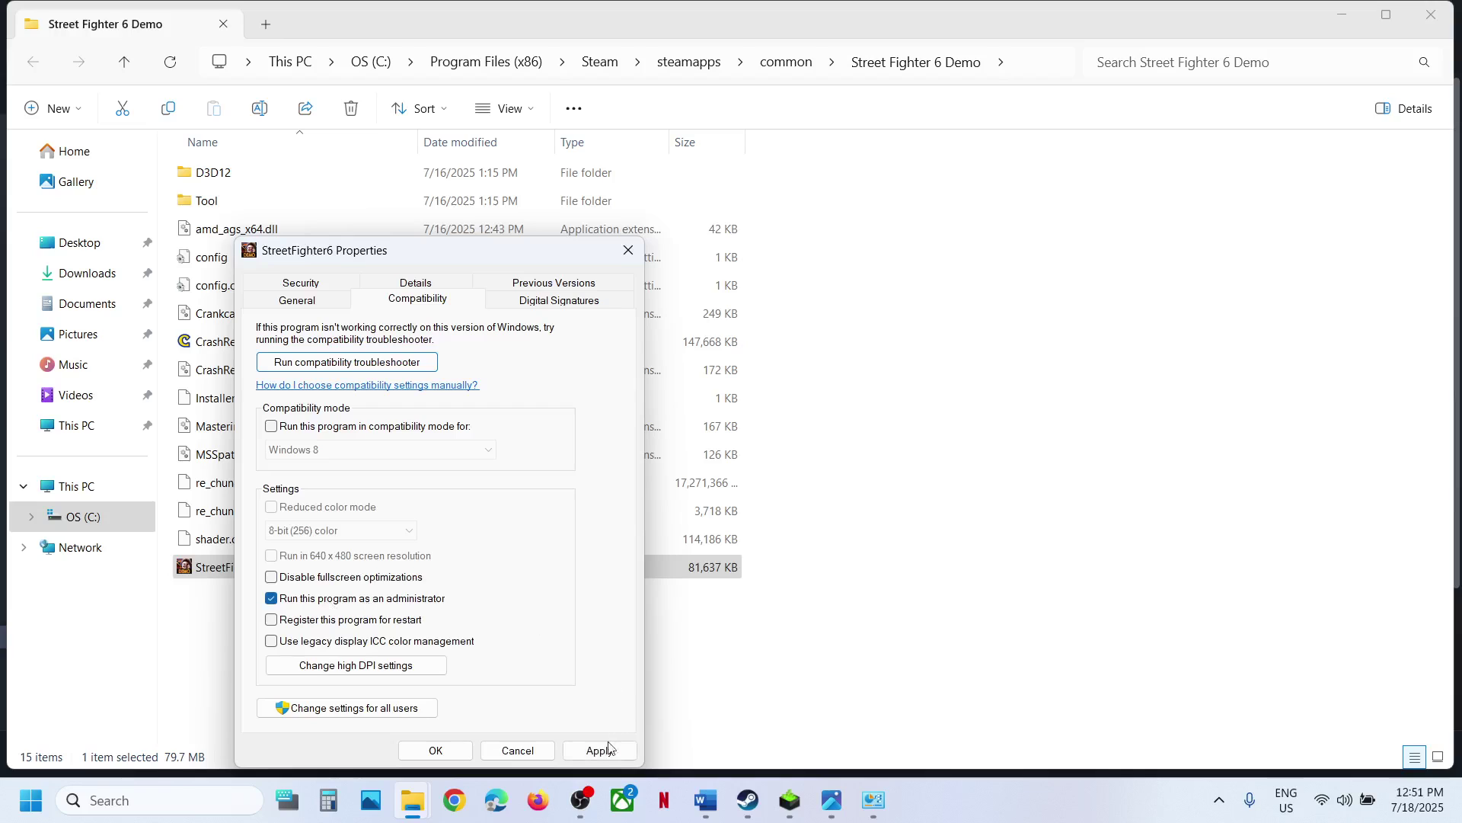
pyautogui.click(602, 750)
pyautogui.click(438, 750)
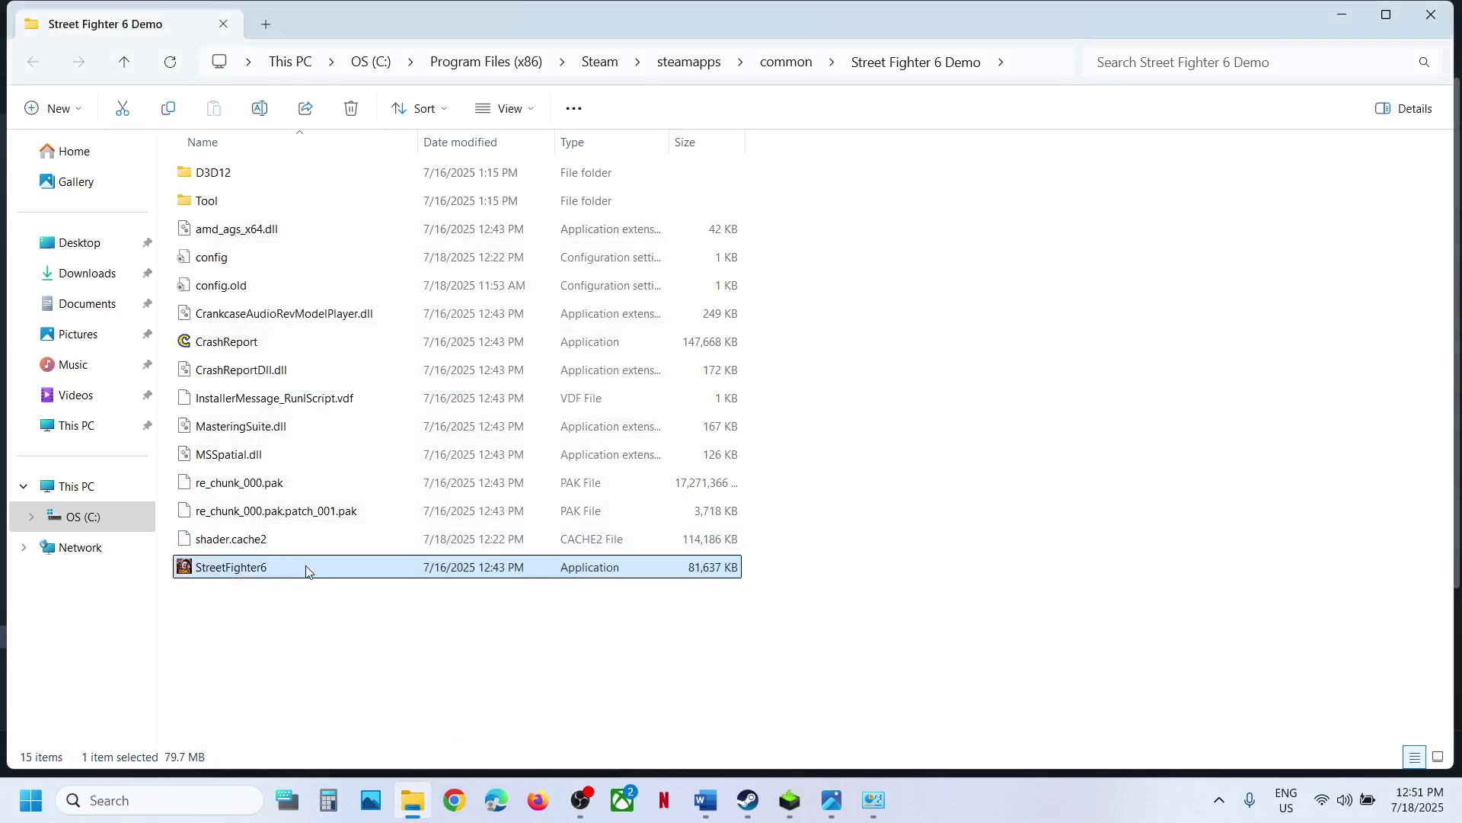
# Step: Return to the Word document and read Step 6 on verifying the game files, selecting its wording
pyautogui.click(748, 799)
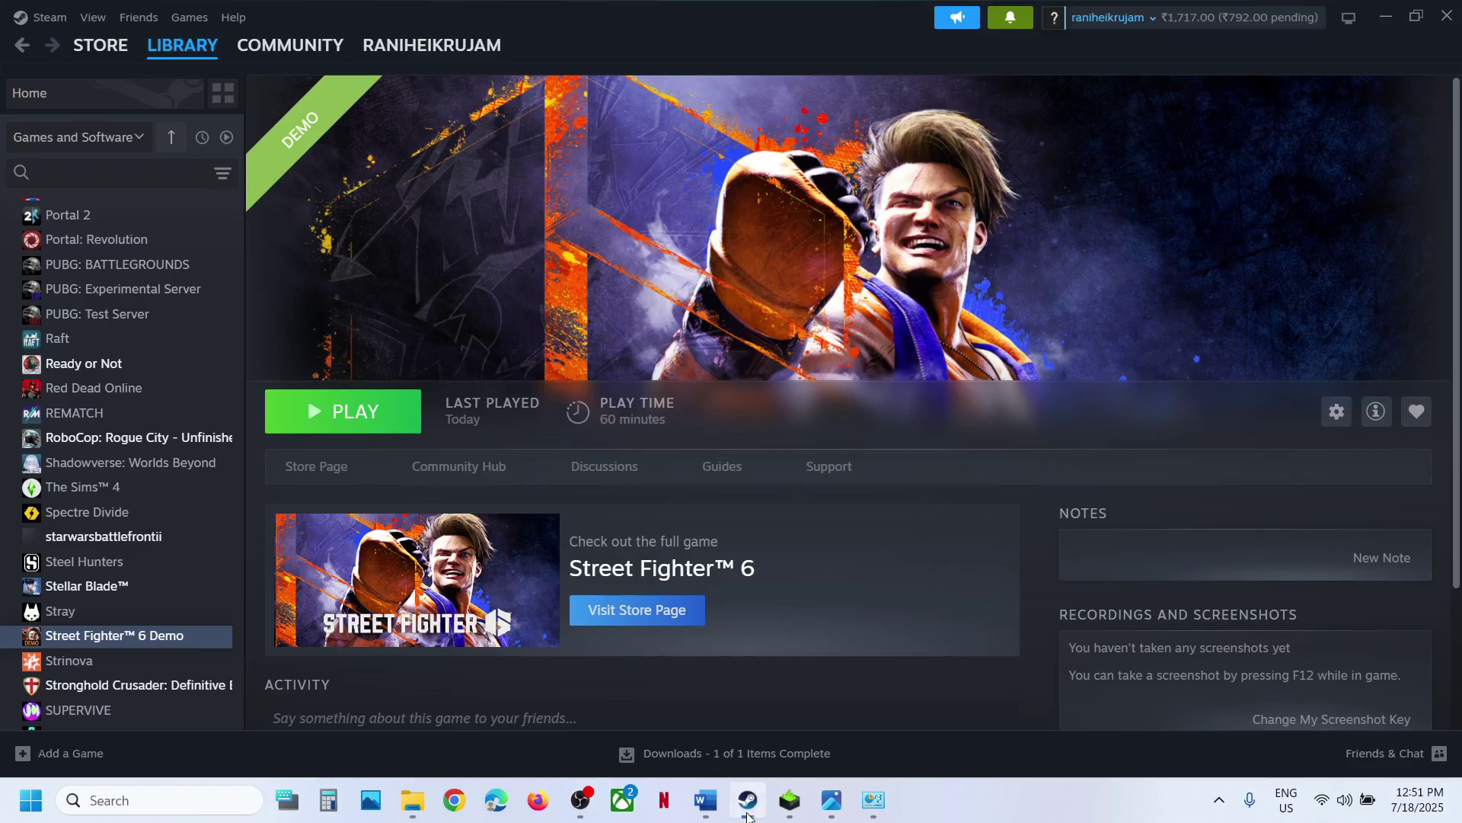
pyautogui.click(706, 800)
pyautogui.scroll(-2, 561, 526)
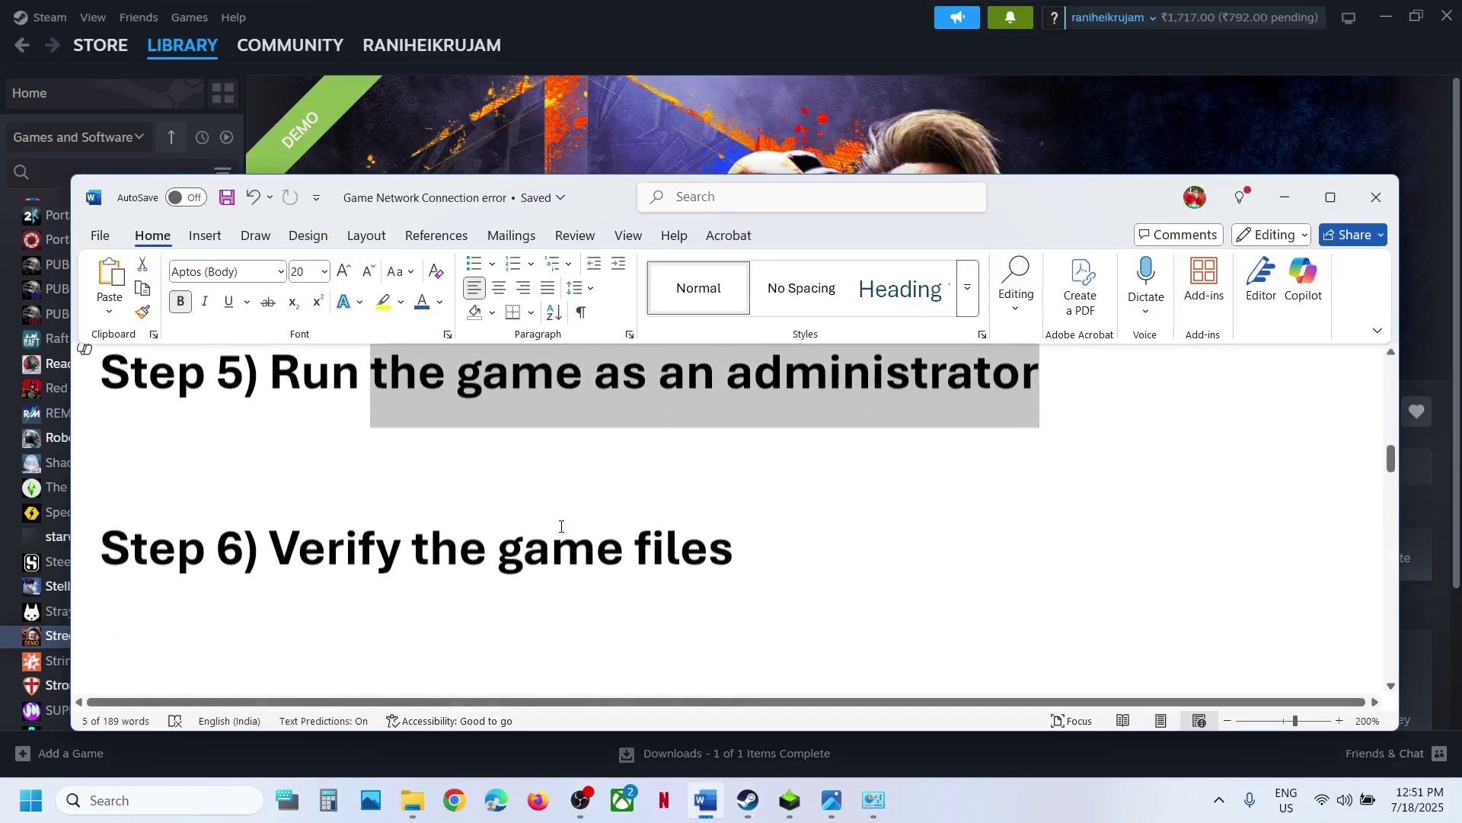
pyautogui.moveTo(271, 546); pyautogui.dragTo(743, 546)
# Step: In Steam, view the Installed Files properties of Street Fighter 6 Demo for the file integrity verification option, and close the properties
pyautogui.click(600, 120)
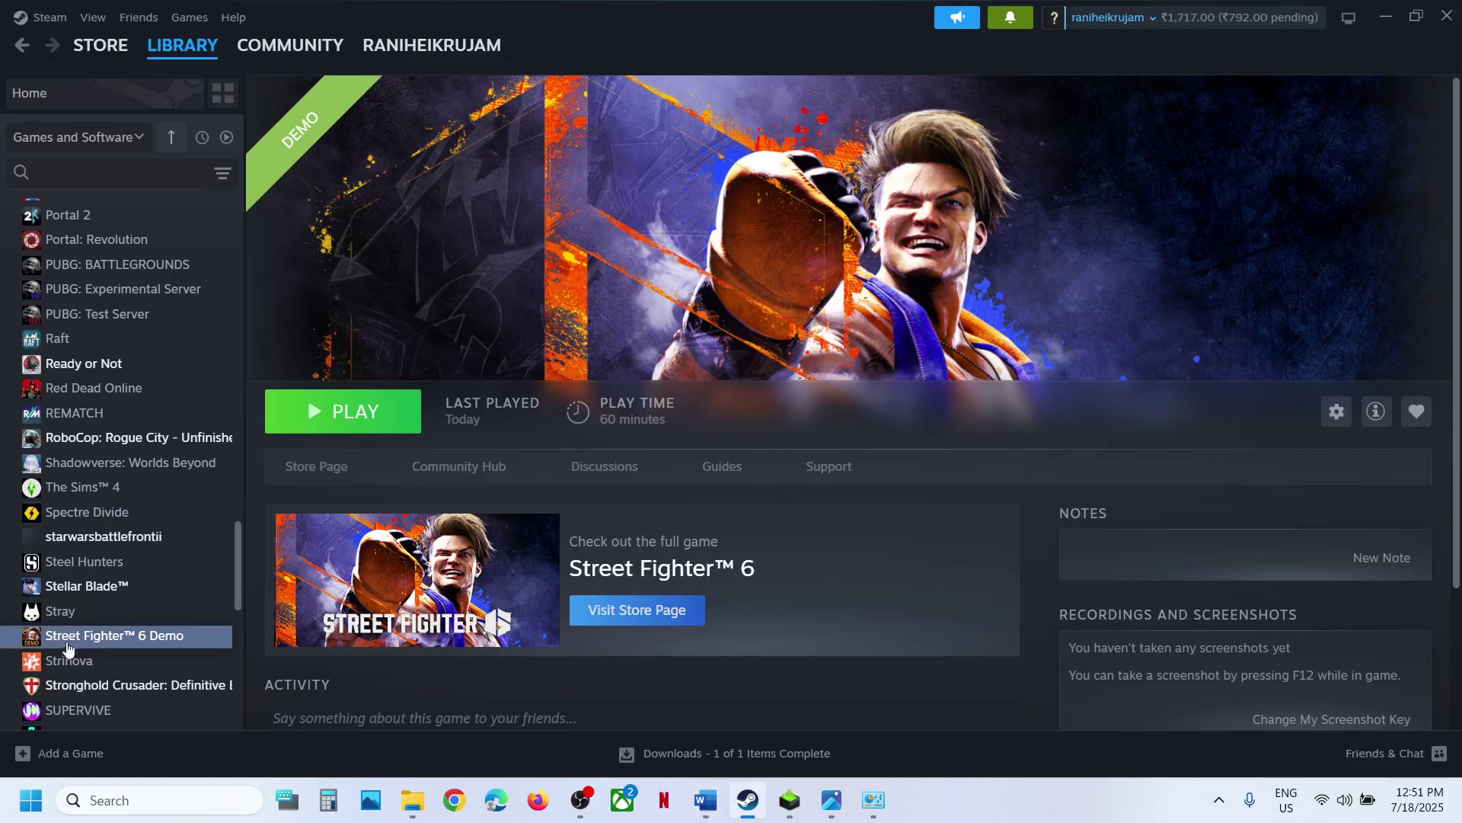
pyautogui.rightClick(66, 639)
pyautogui.click(129, 614)
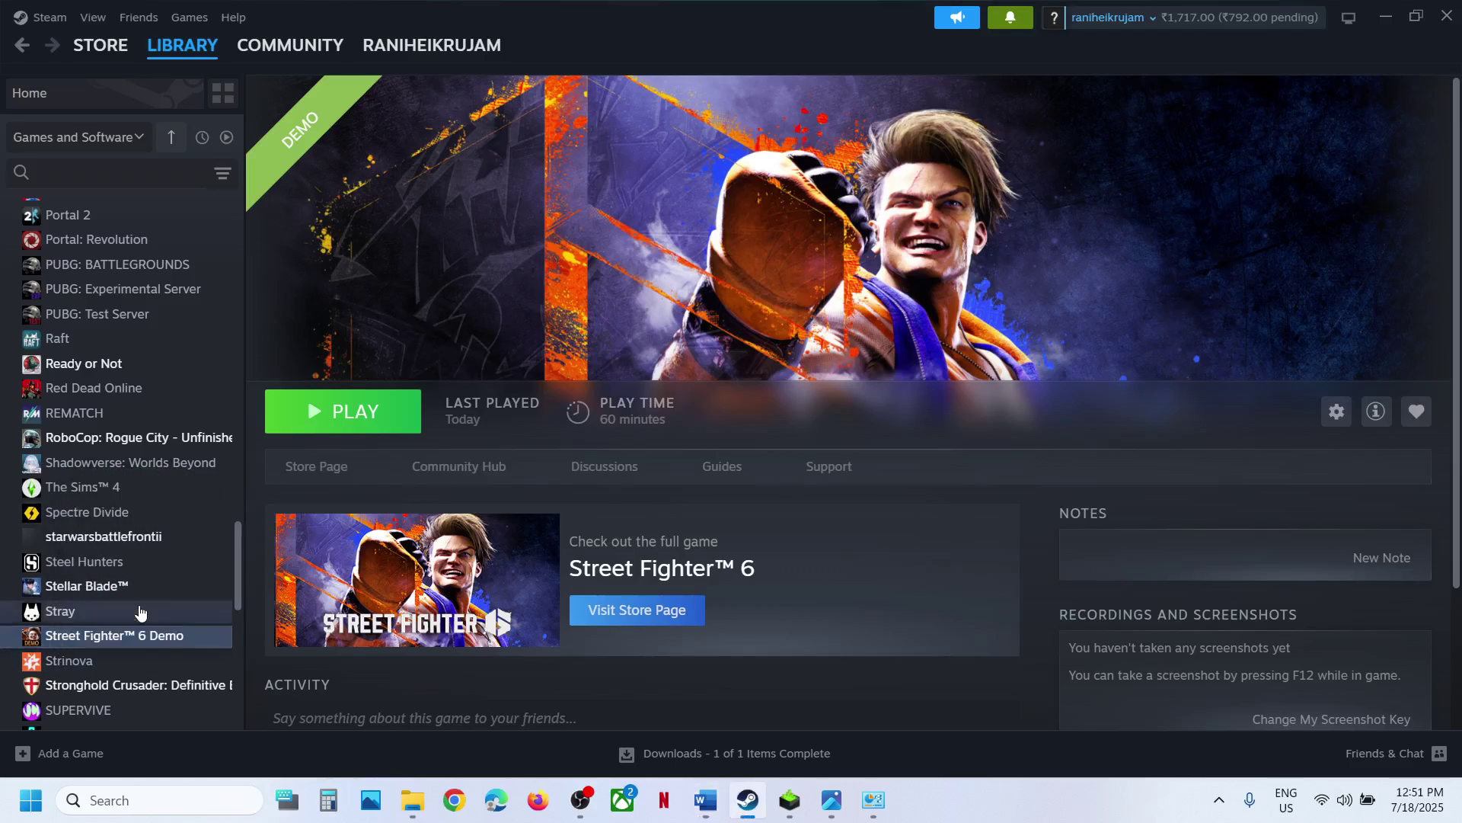
pyautogui.click(404, 299)
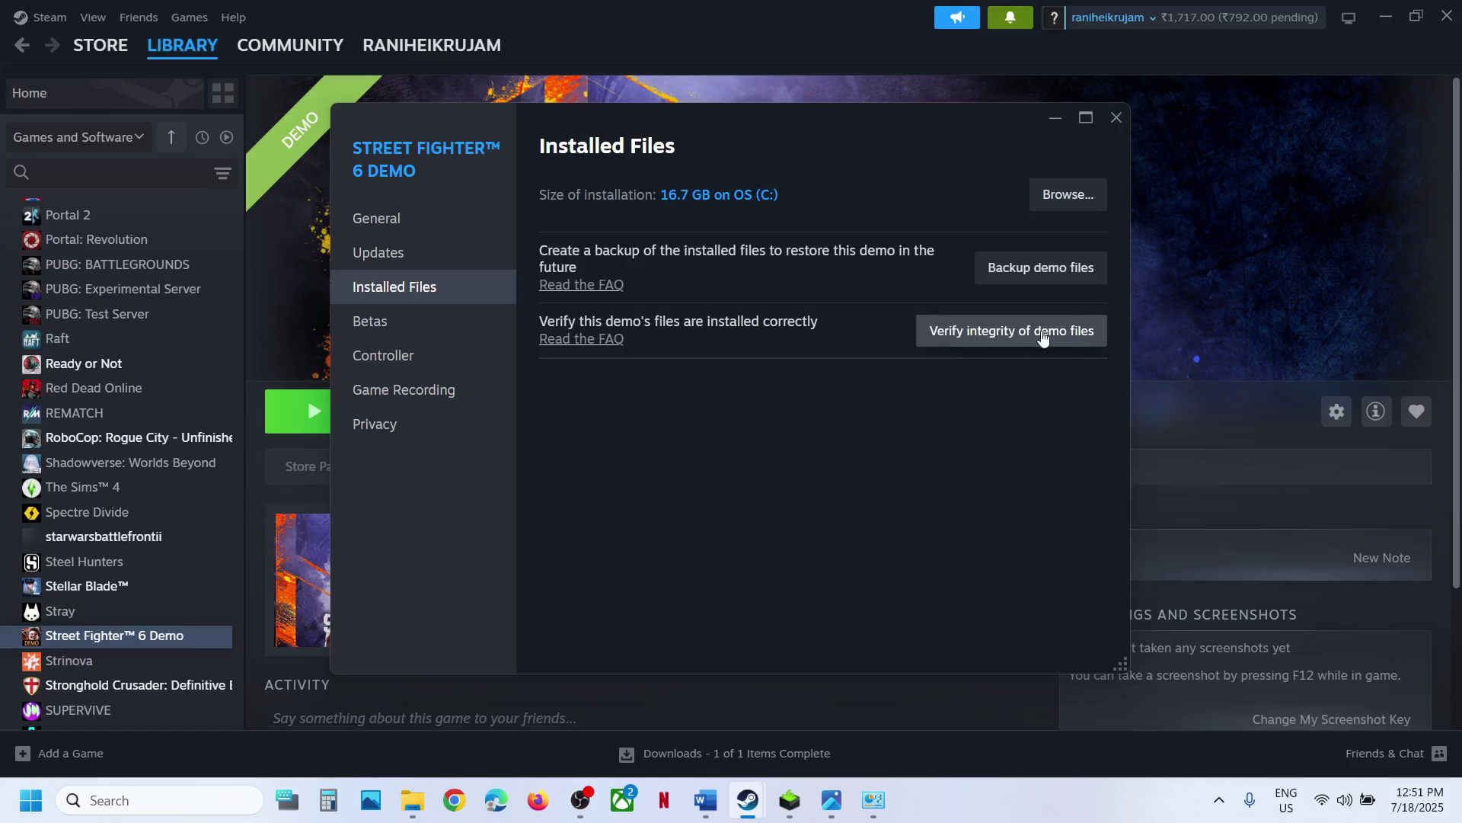
pyautogui.click(1117, 118)
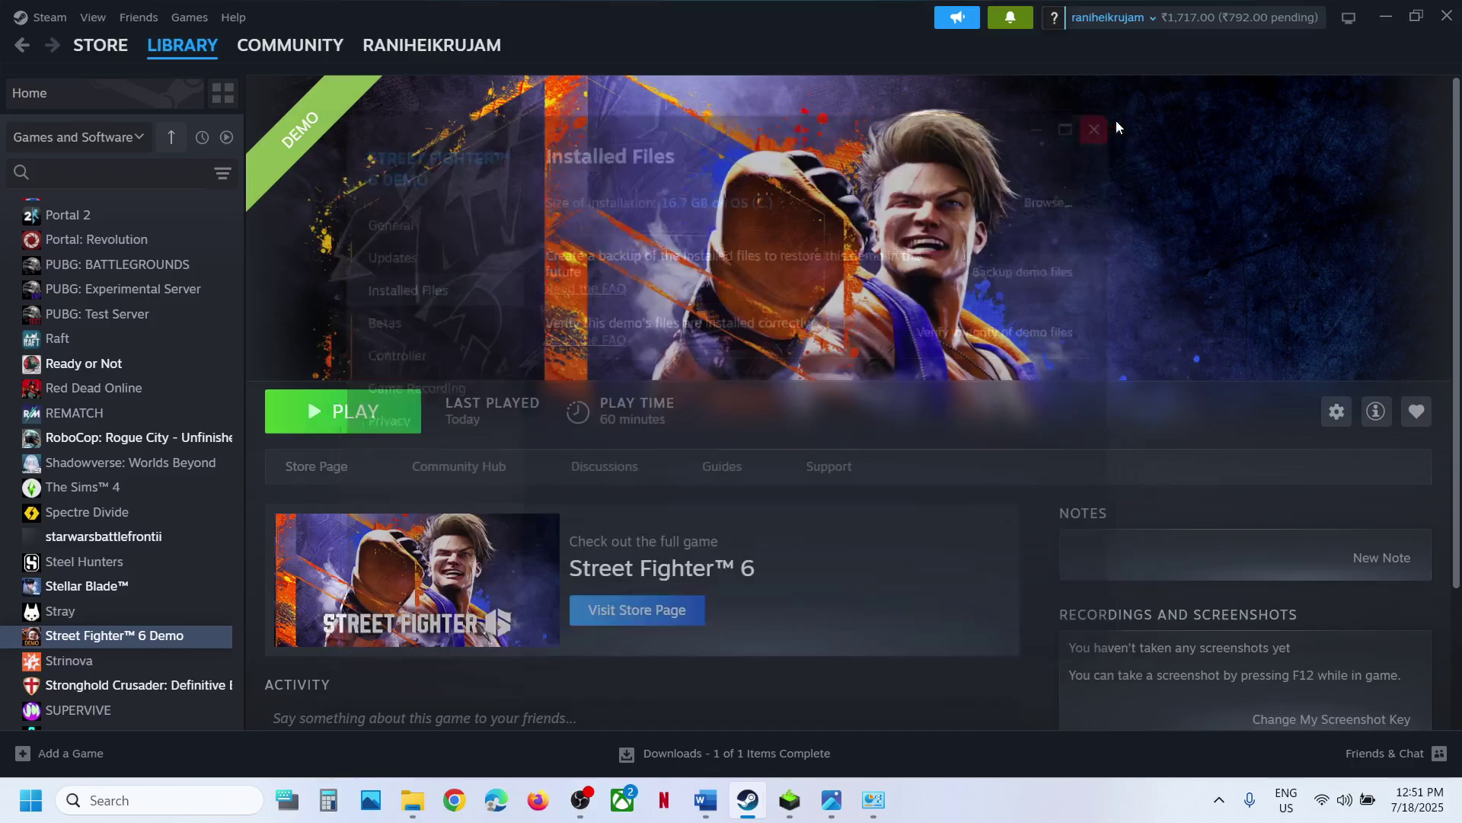
# Step: Switch to the Word document and read Step 7 on restarting Steam, selecting its wording
pyautogui.click(706, 801)
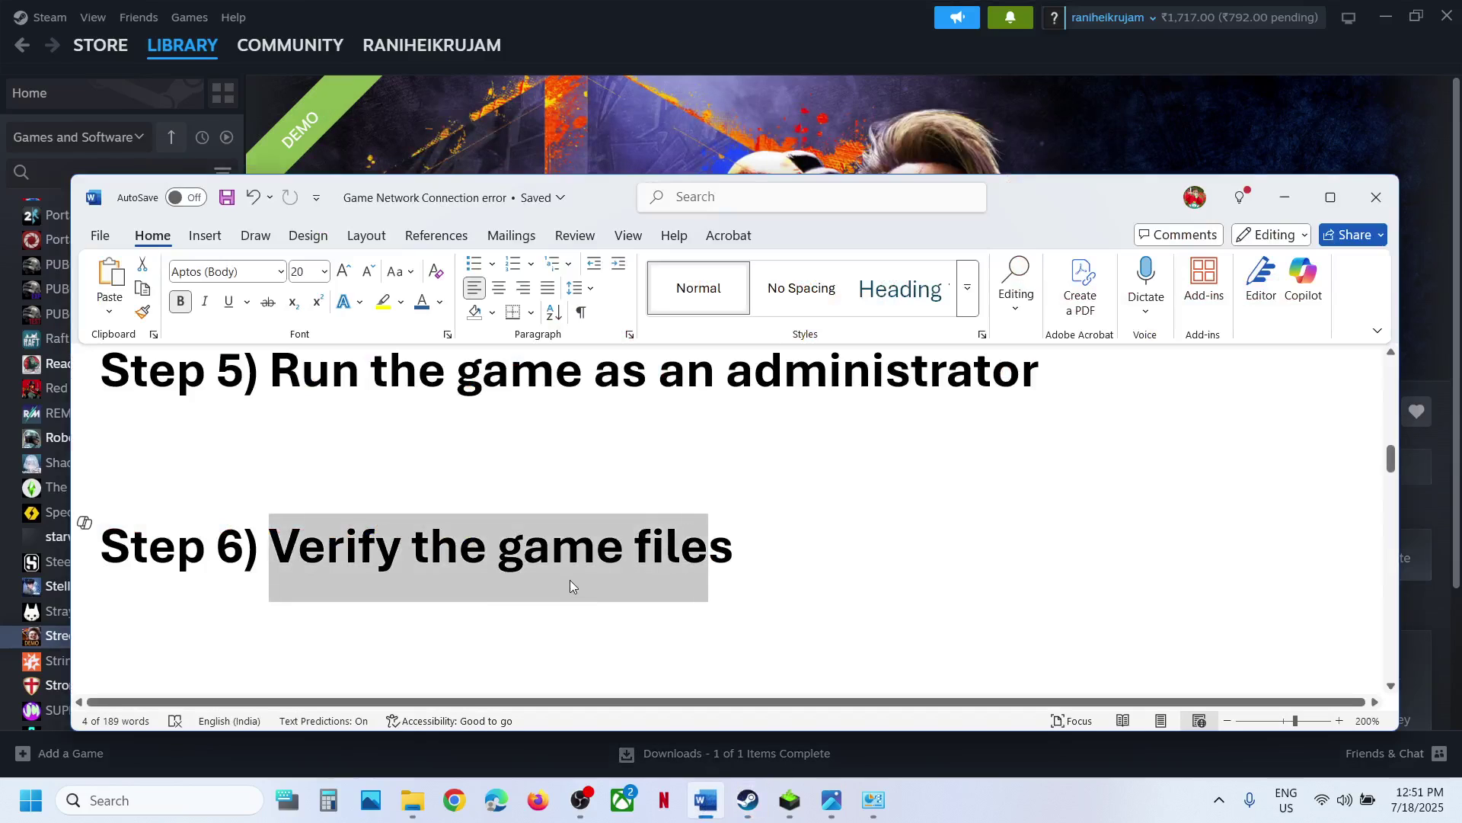
pyautogui.scroll(-3, 569, 579)
pyautogui.moveTo(270, 508); pyautogui.dragTo(601, 510)
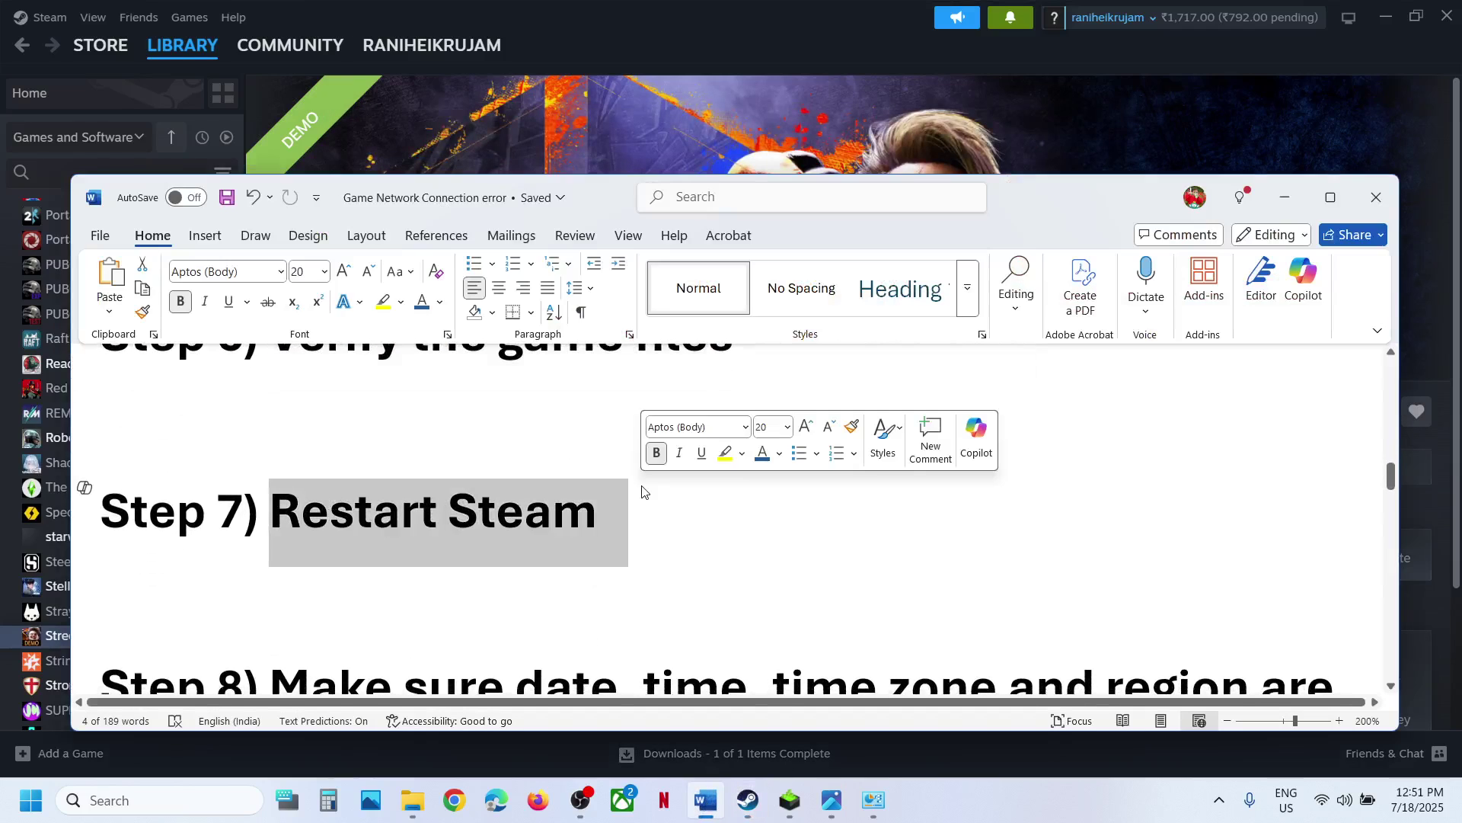
# Step: Switch to Steam and view the client's Exit option, dismissing it without exiting
pyautogui.click(618, 155)
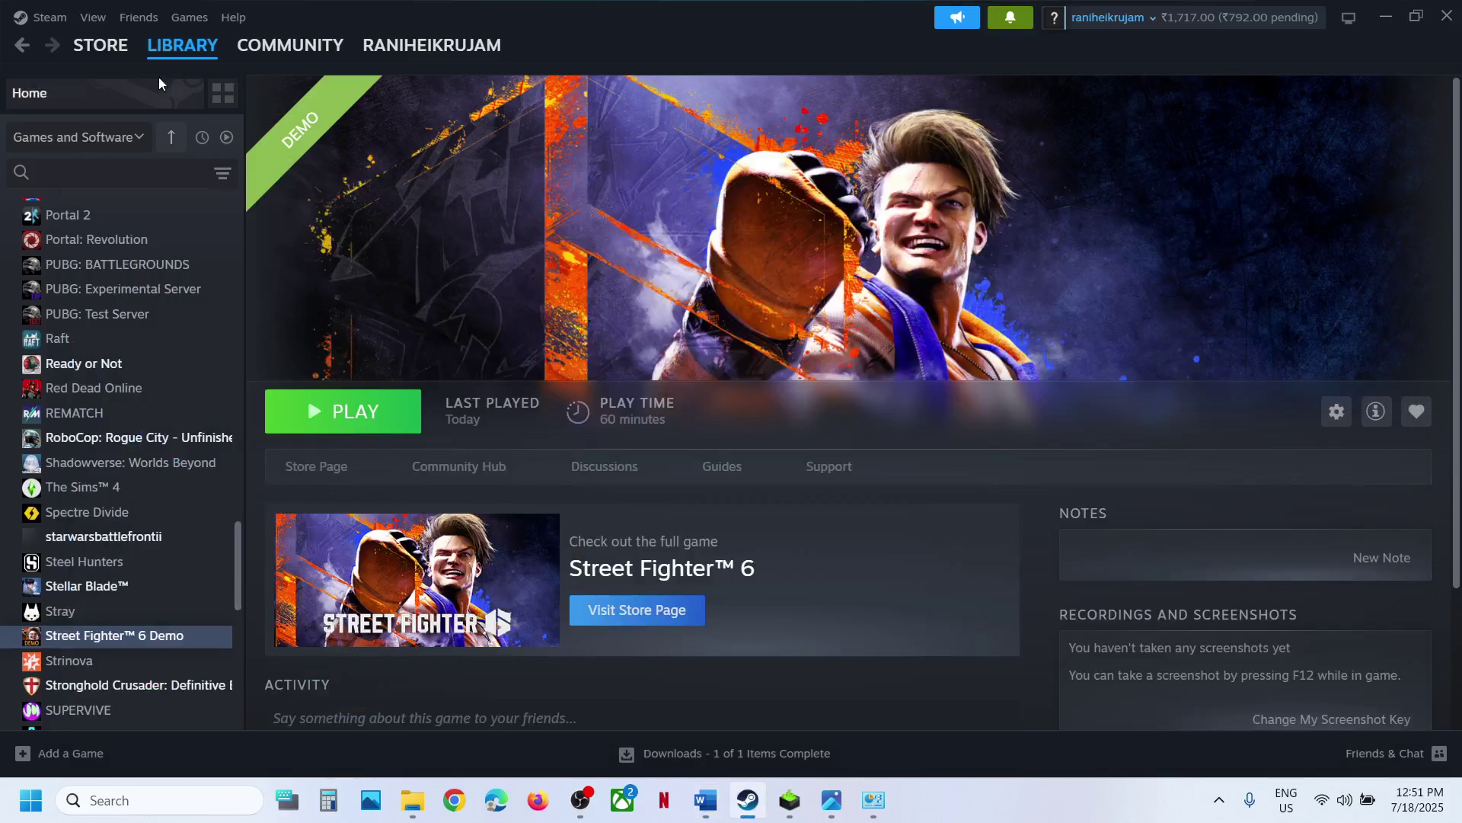
pyautogui.click(50, 19)
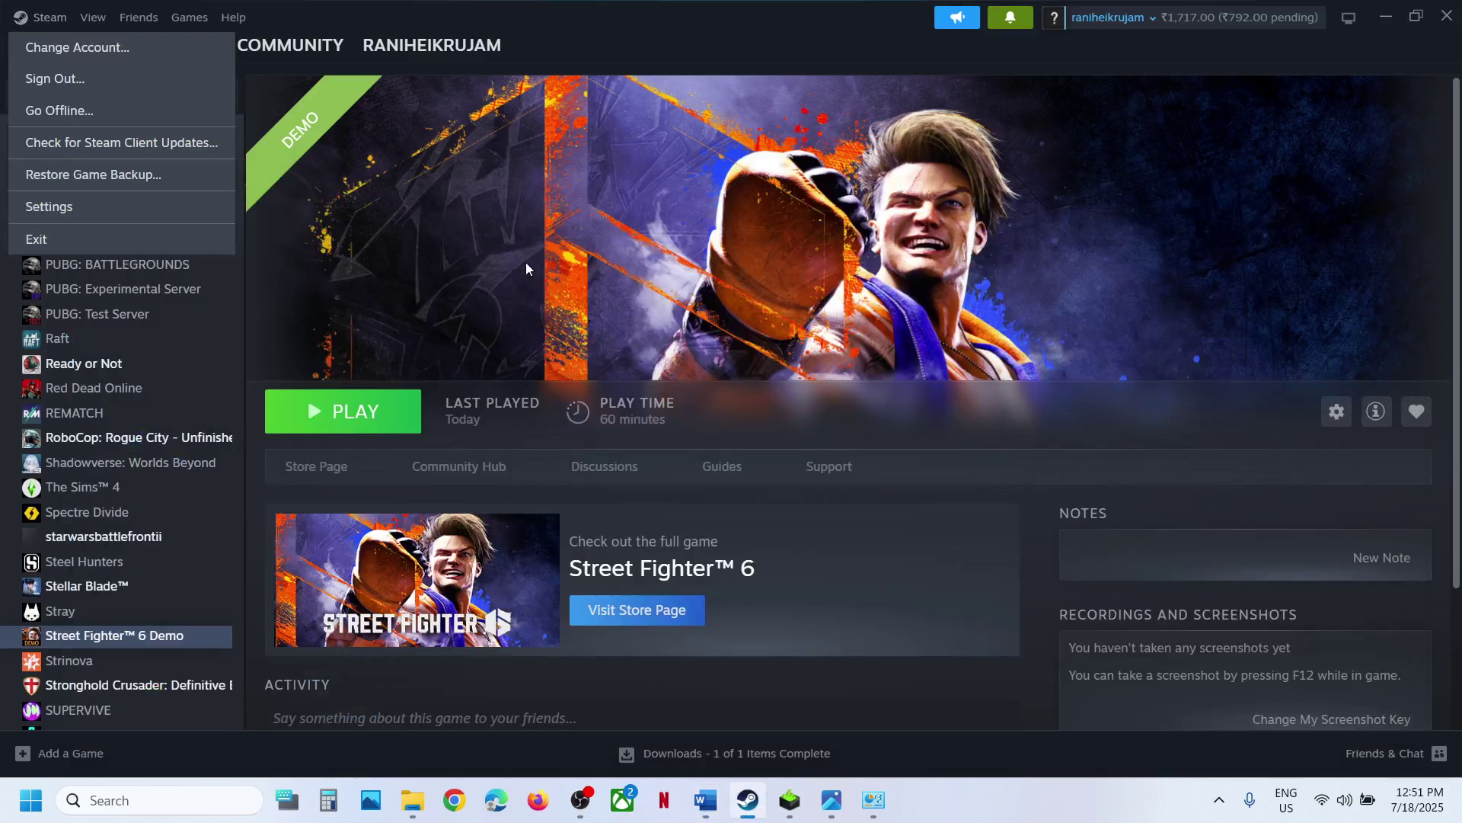
pyautogui.click(847, 286)
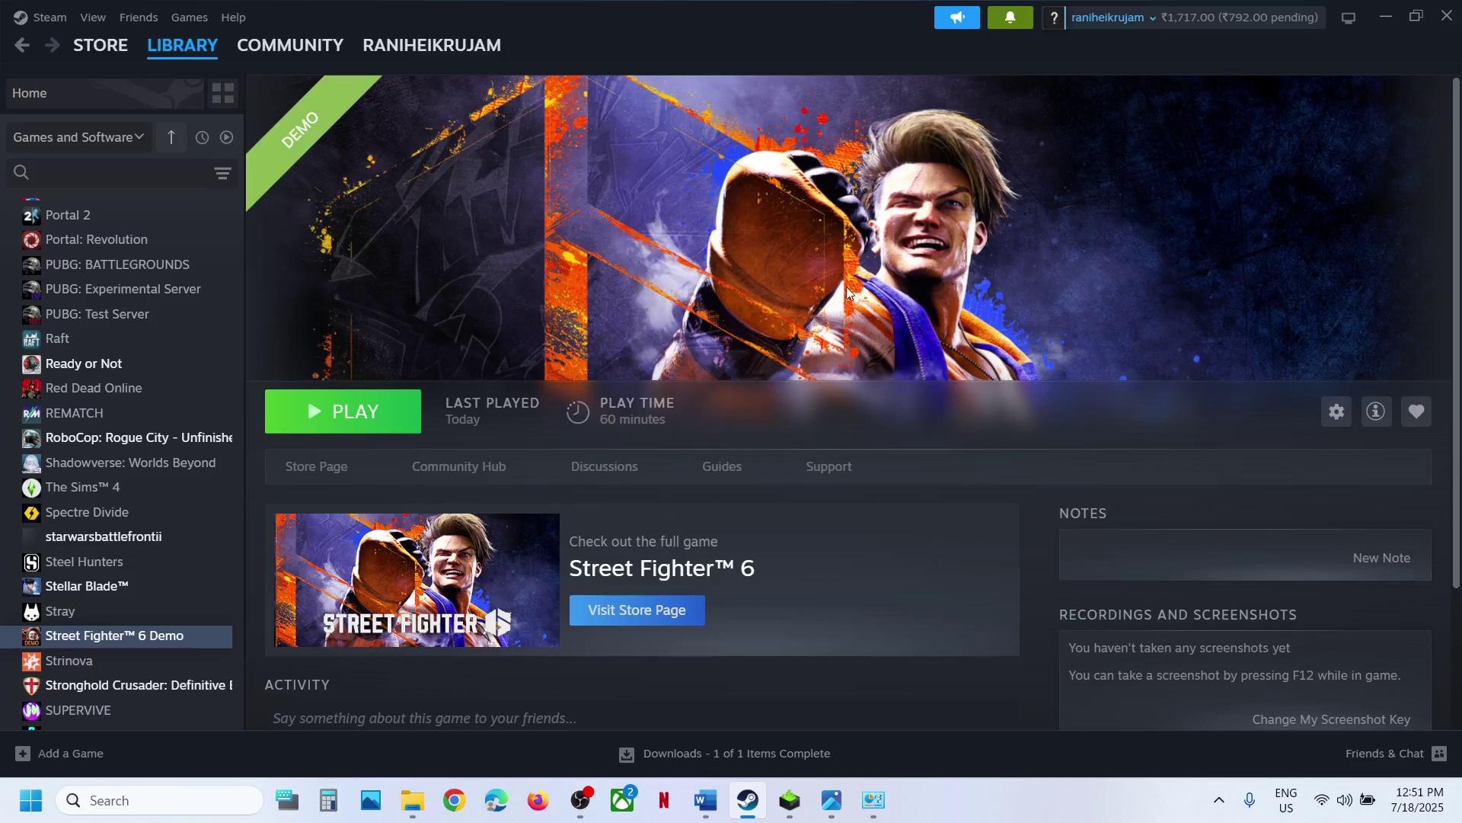
# Step: Return to the Word document and read Step 8 on the date, time, time zone and region, selecting its wording
pyautogui.click(706, 799)
pyautogui.scroll(-2, 637, 523)
pyautogui.scroll(-1, 636, 523)
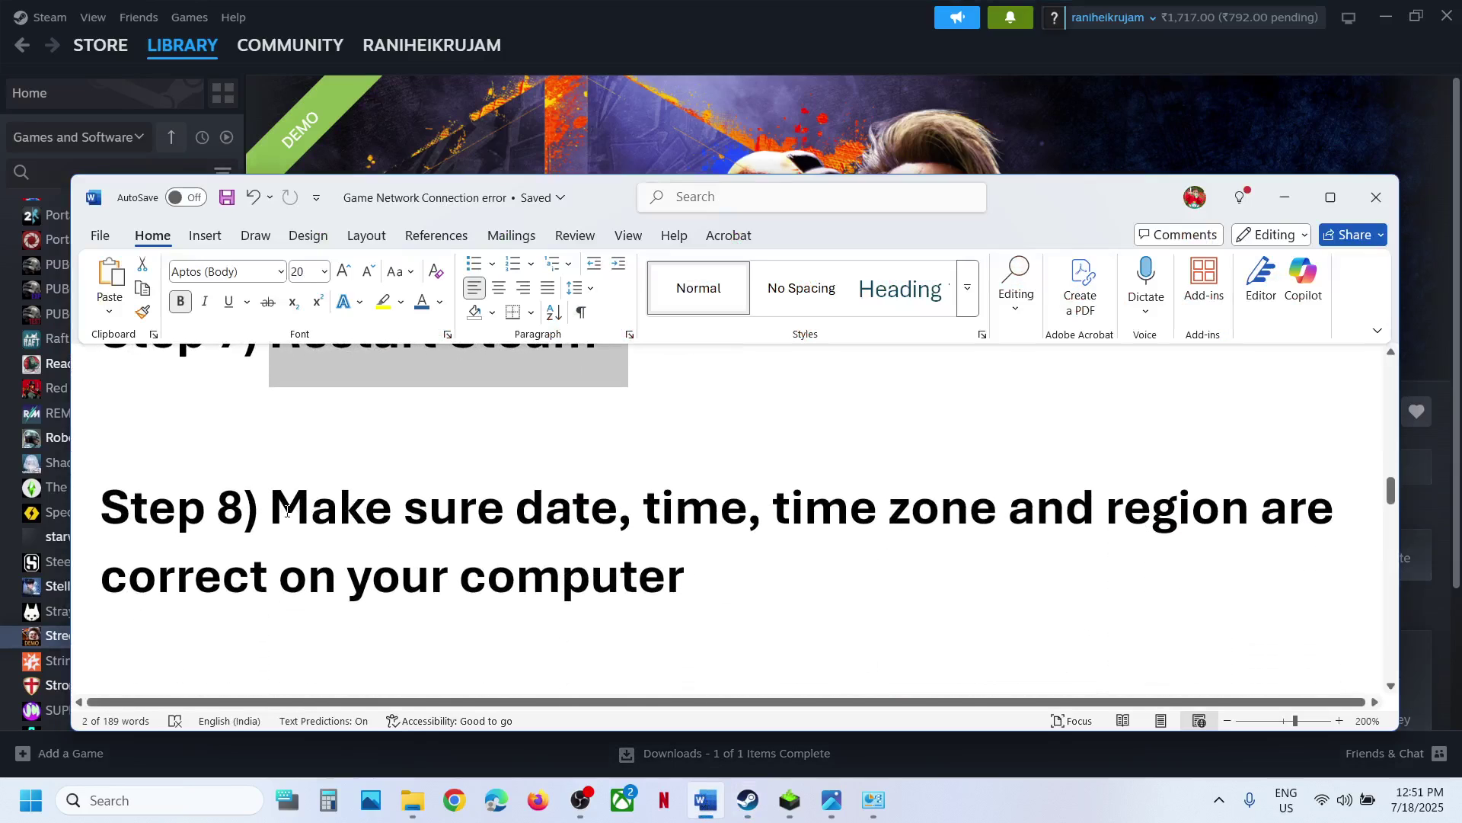
pyautogui.moveTo(287, 511); pyautogui.dragTo(716, 571)
# Step: Open the Windows Date & time settings and synchronize the clock with the time server
pyautogui.click(851, 106)
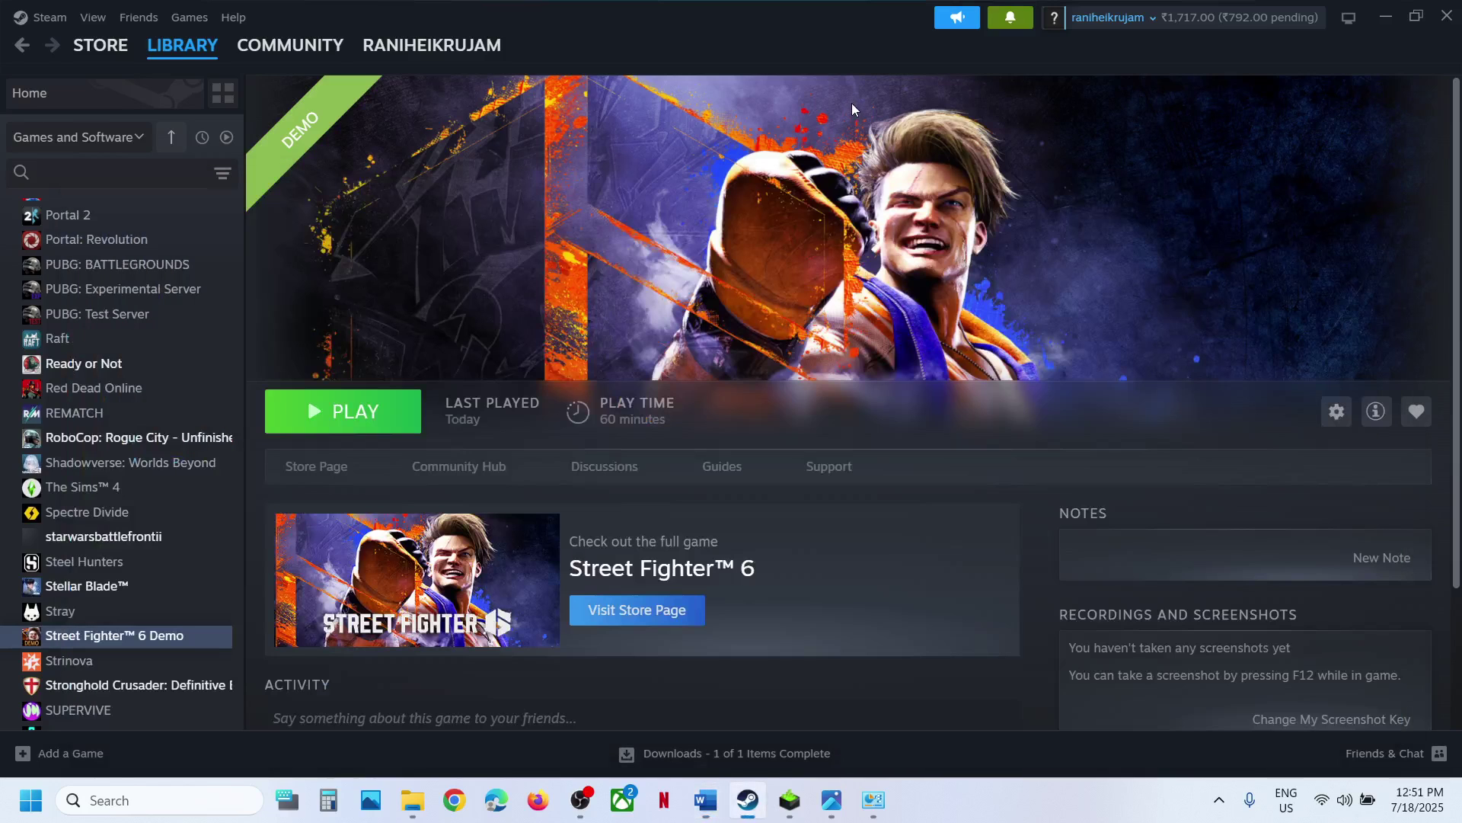
pyautogui.rightClick(1416, 811)
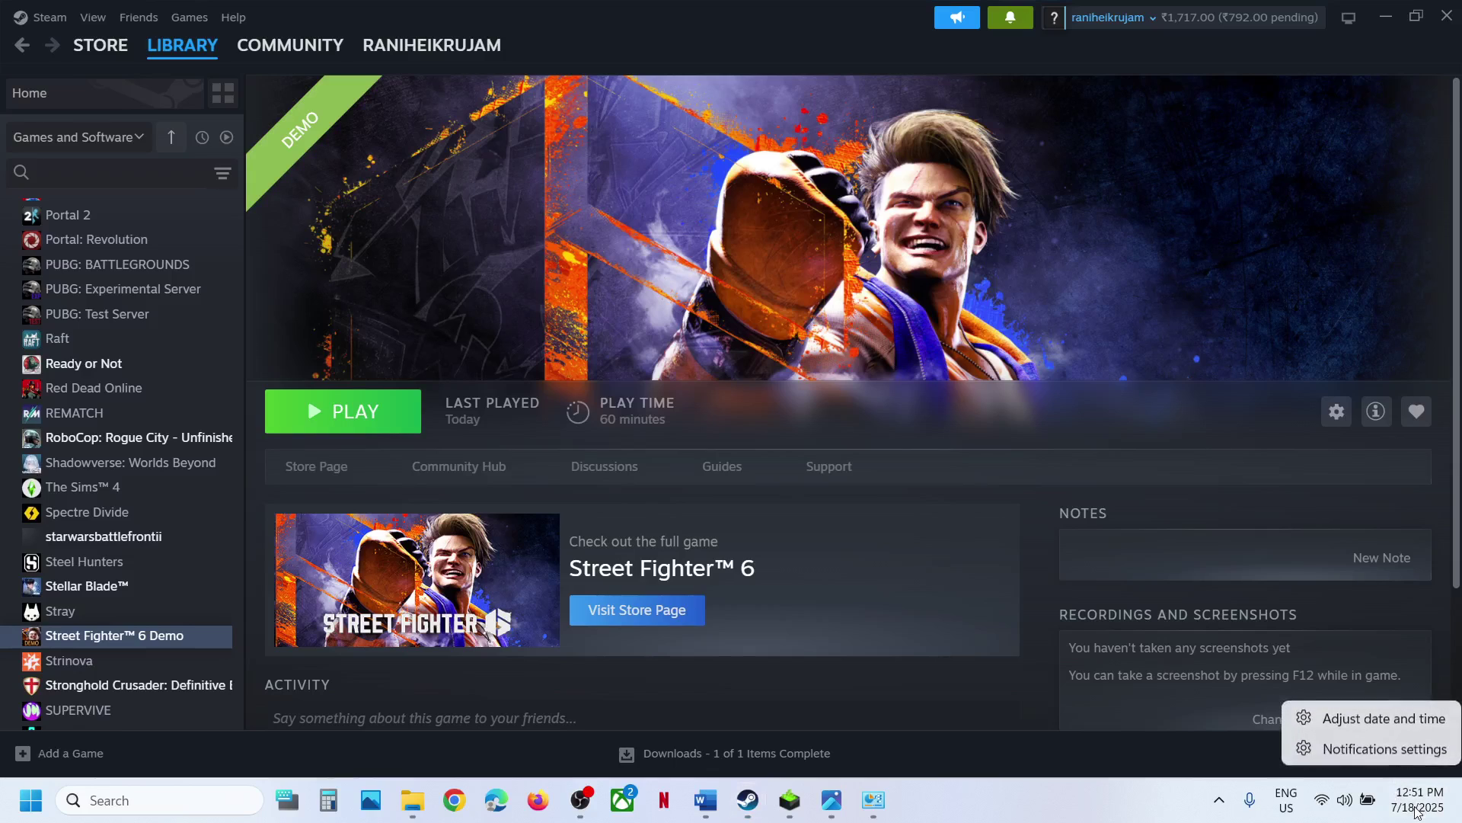
pyautogui.click(1384, 719)
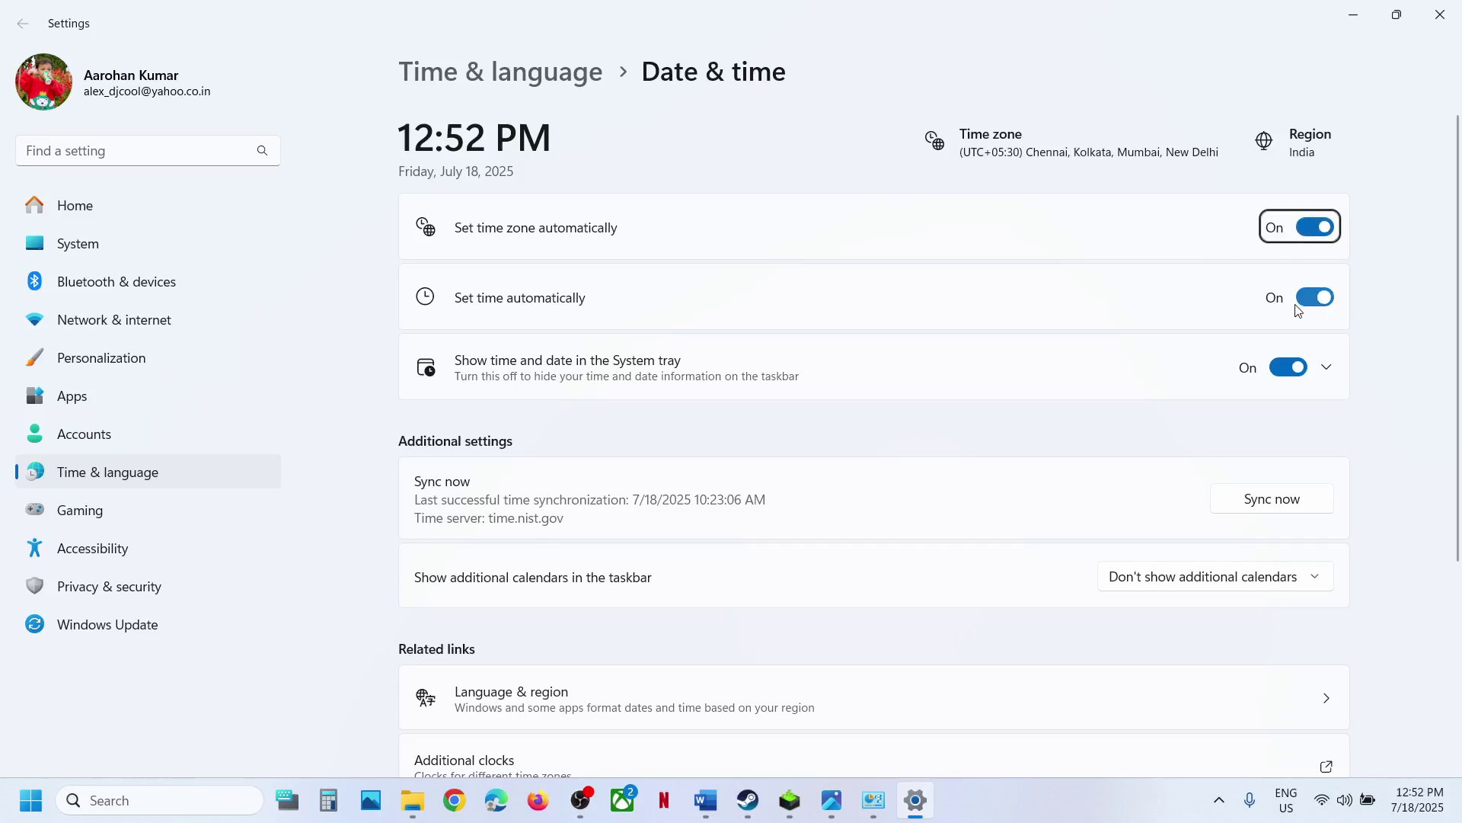
pyautogui.click(1277, 508)
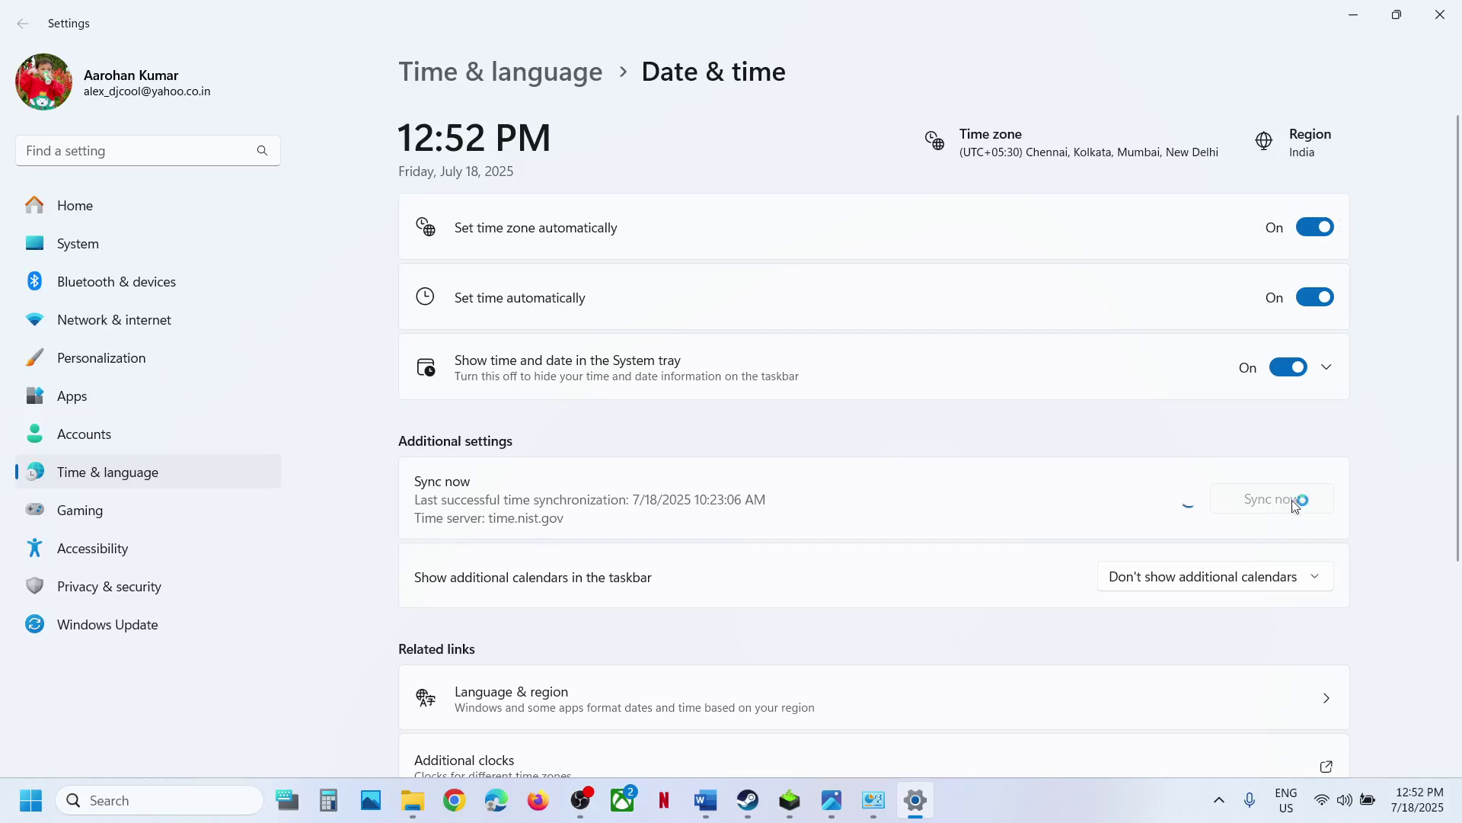
# Step: Check the Country or region choices in the Language & region settings, leaving India selected, and close Settings
pyautogui.click(188, 461)
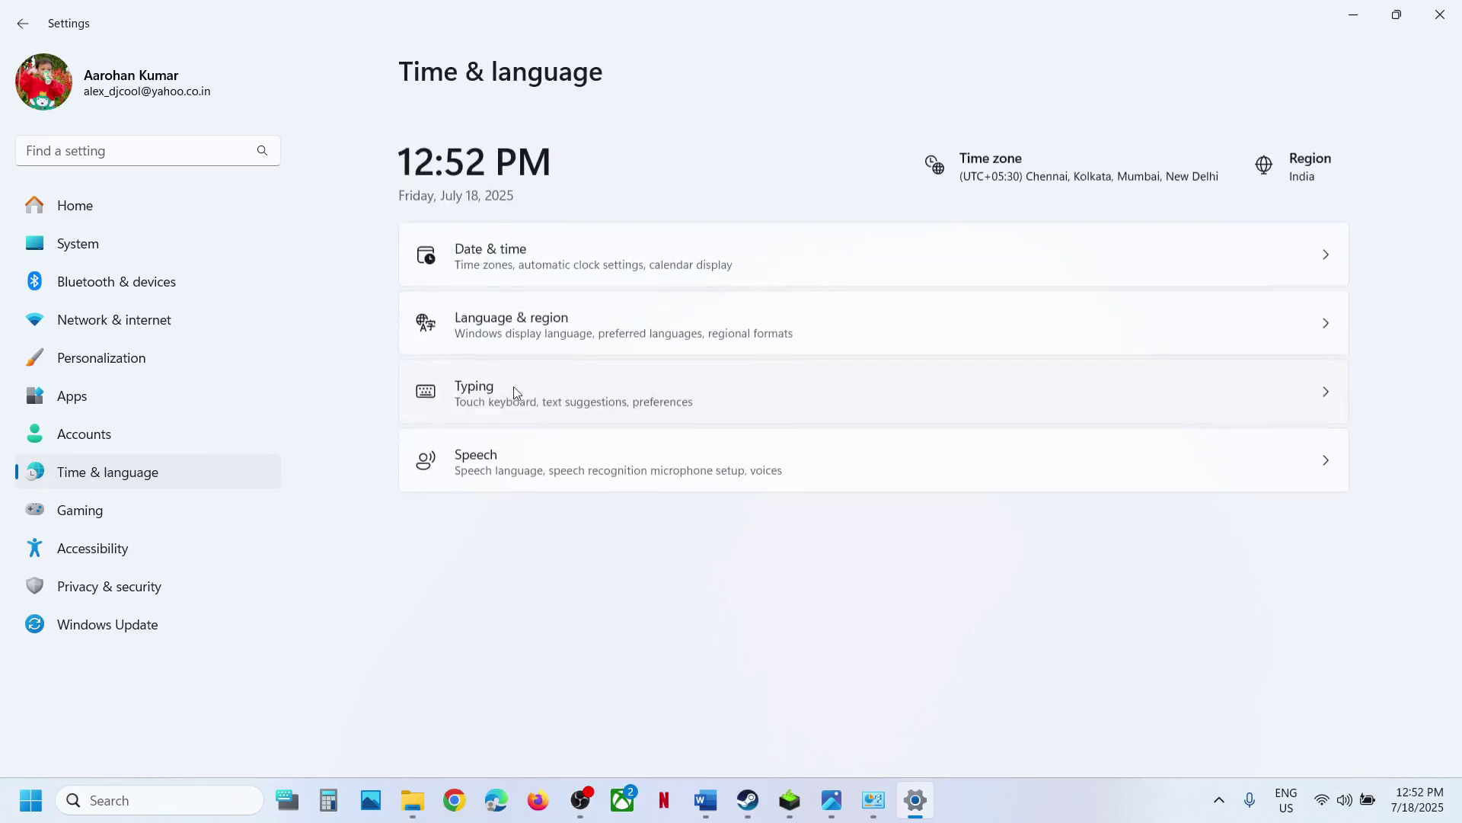
pyautogui.click(526, 314)
pyautogui.click(1207, 471)
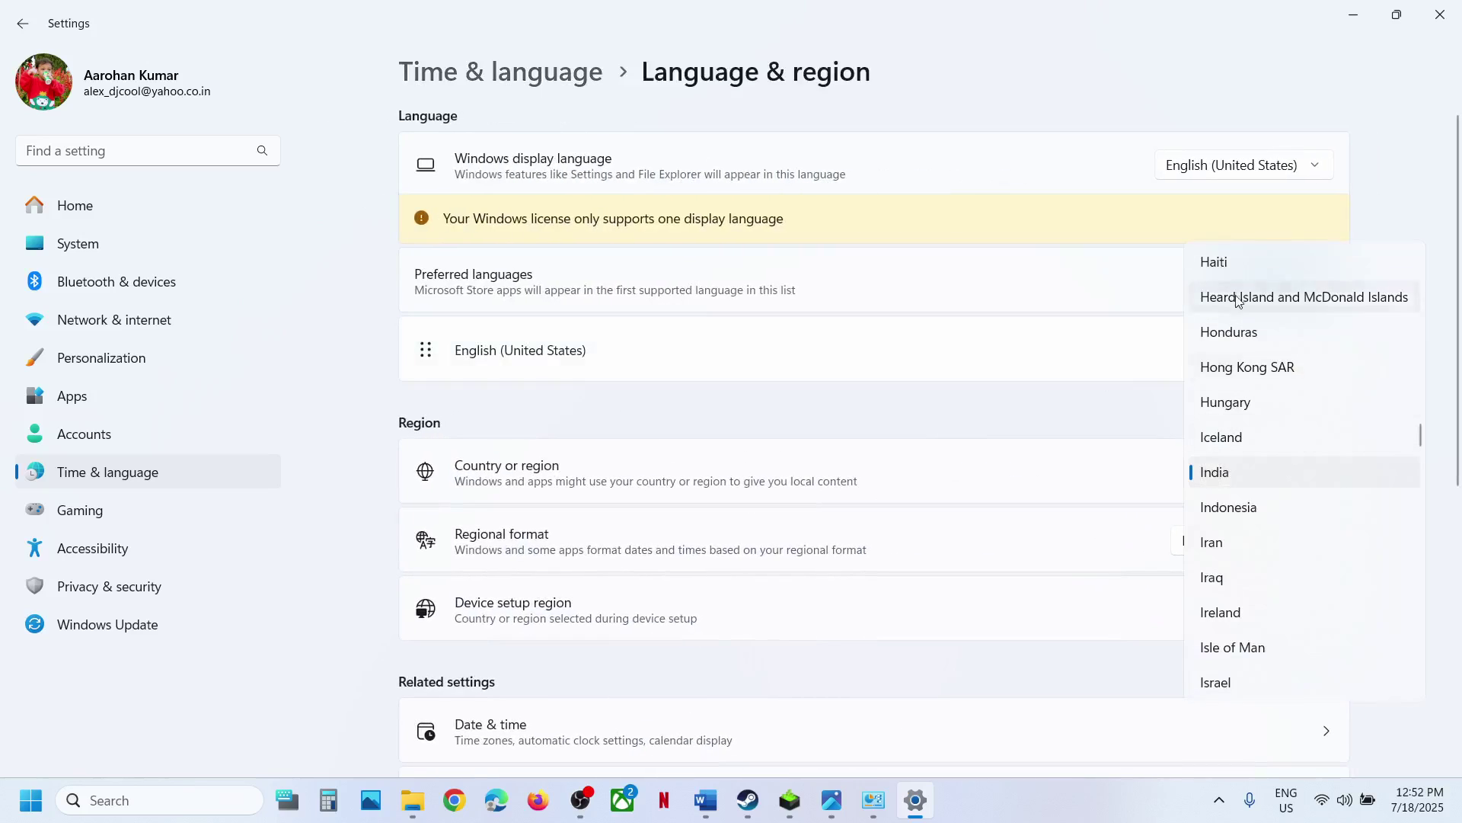
pyautogui.click(1400, 207)
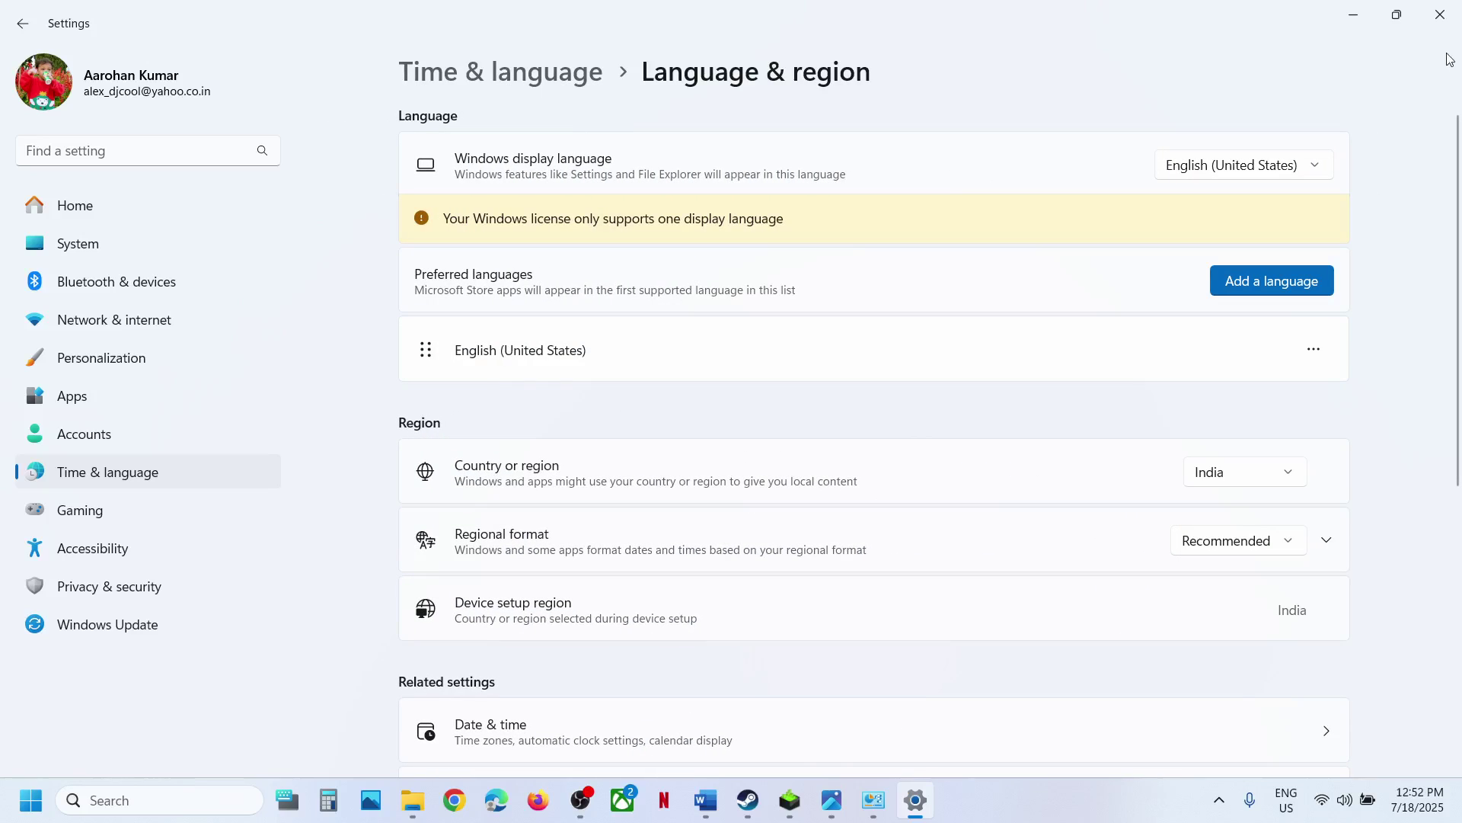
pyautogui.click(1439, 14)
# Step: Return to the Word document, find the Step 9 commands and maximize the document window
pyautogui.click(720, 784)
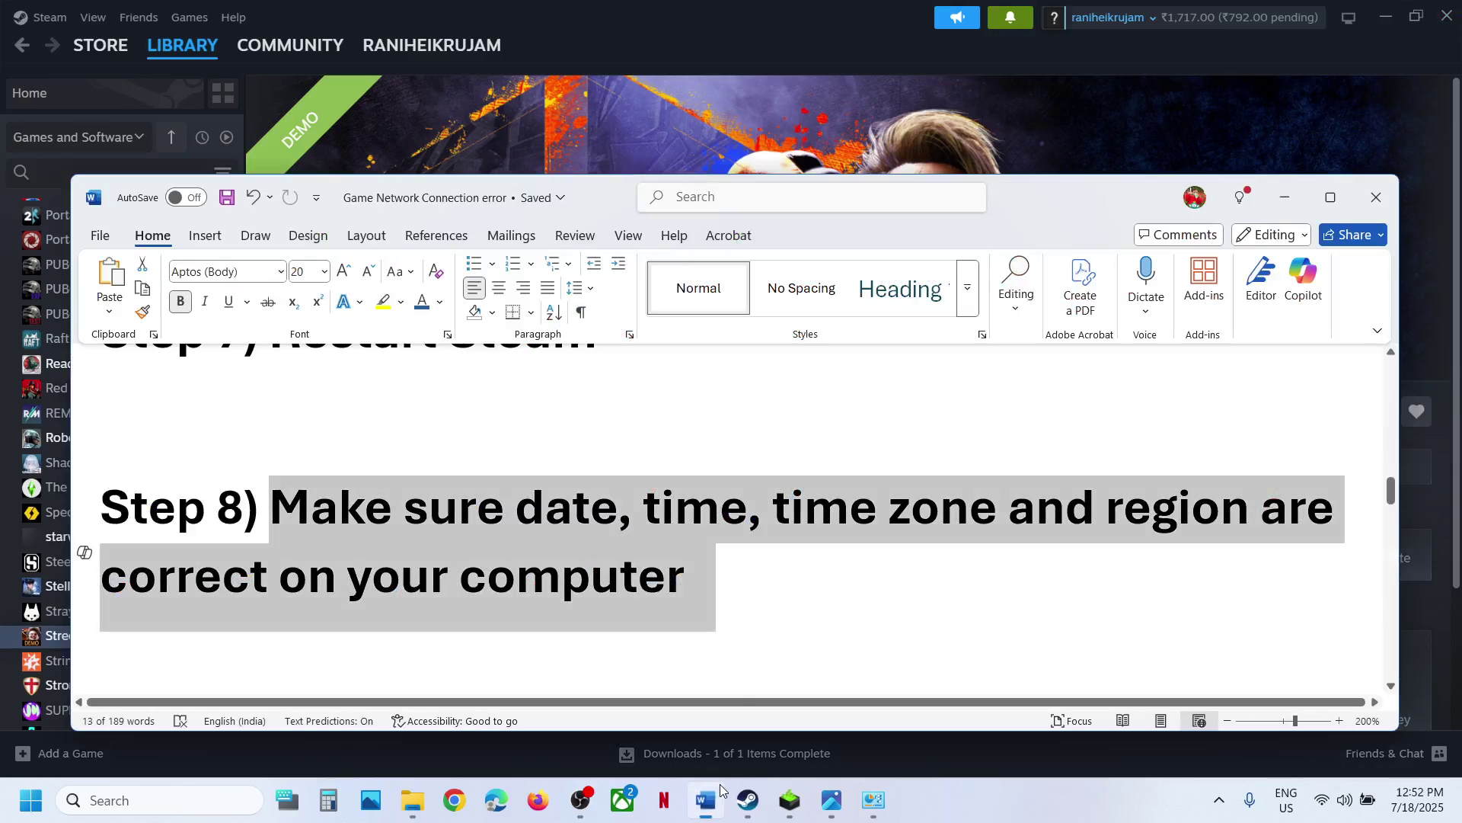
pyautogui.scroll(-5, 702, 614)
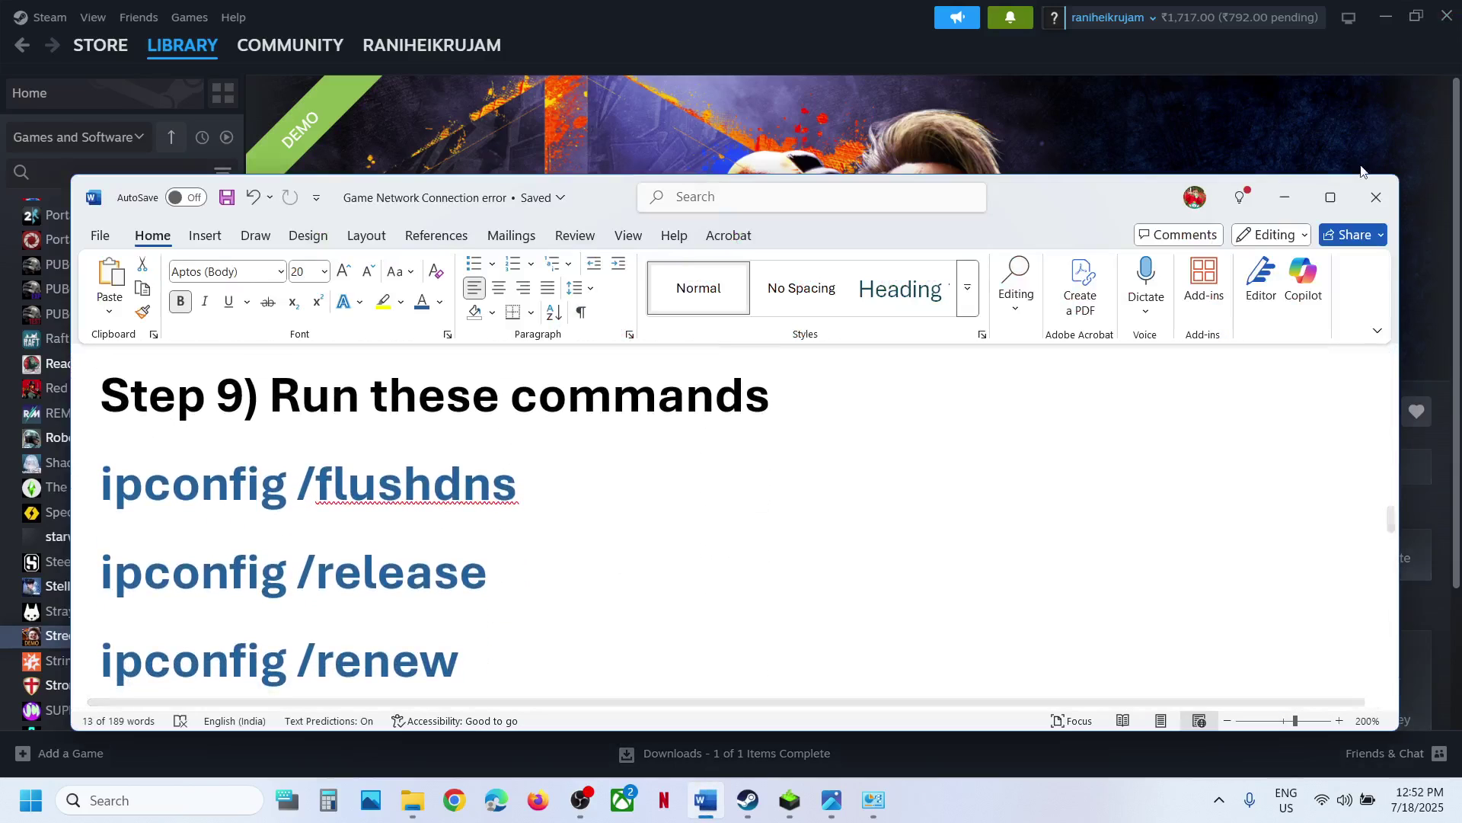
pyautogui.click(1331, 197)
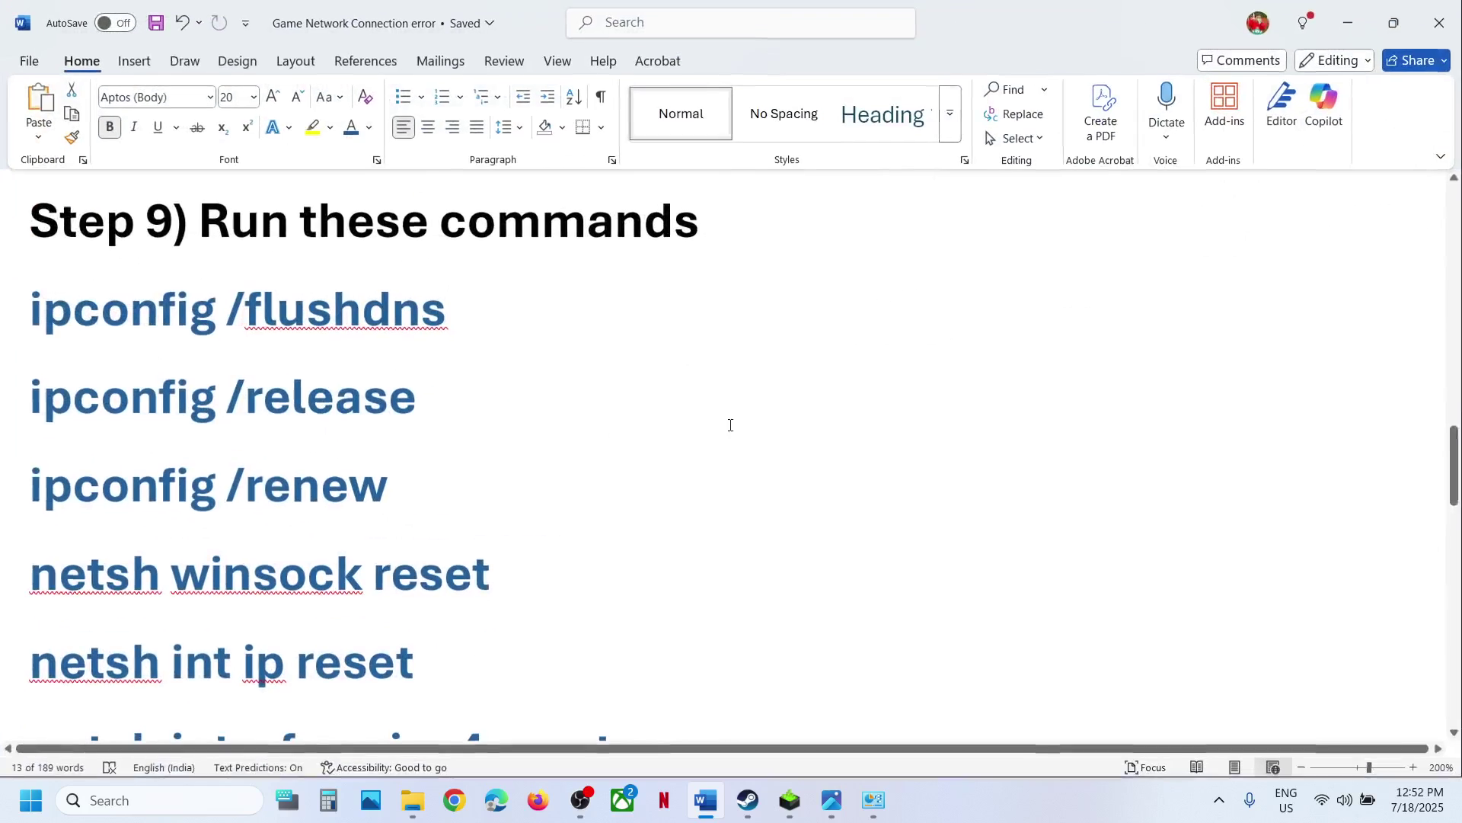
# Step: Search Windows for cmd and start Command Prompt as administrator, allowing the elevation request
pyautogui.click(180, 804)
pyautogui.write('cmd')
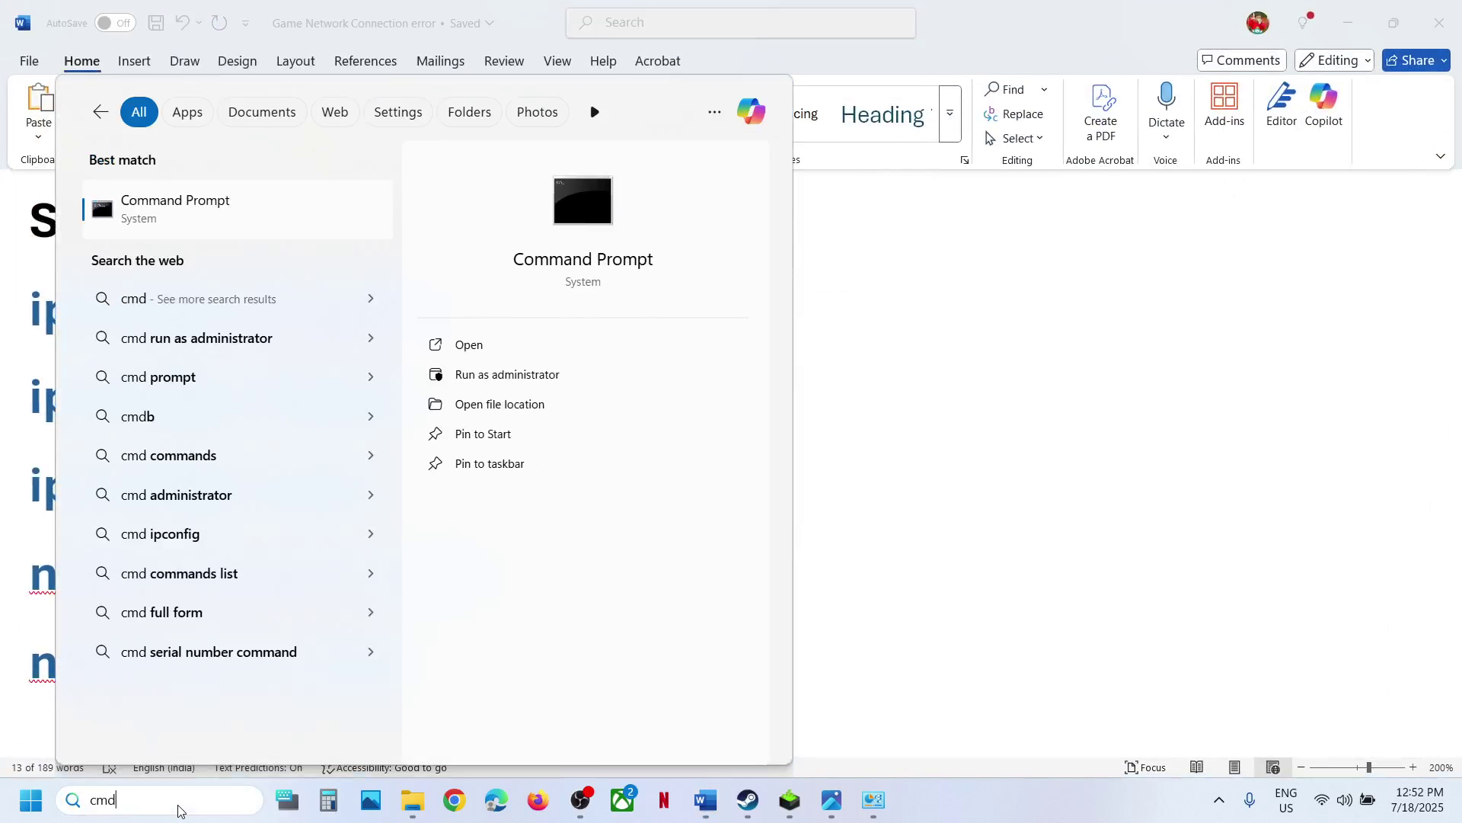
pyautogui.rightClick(249, 218)
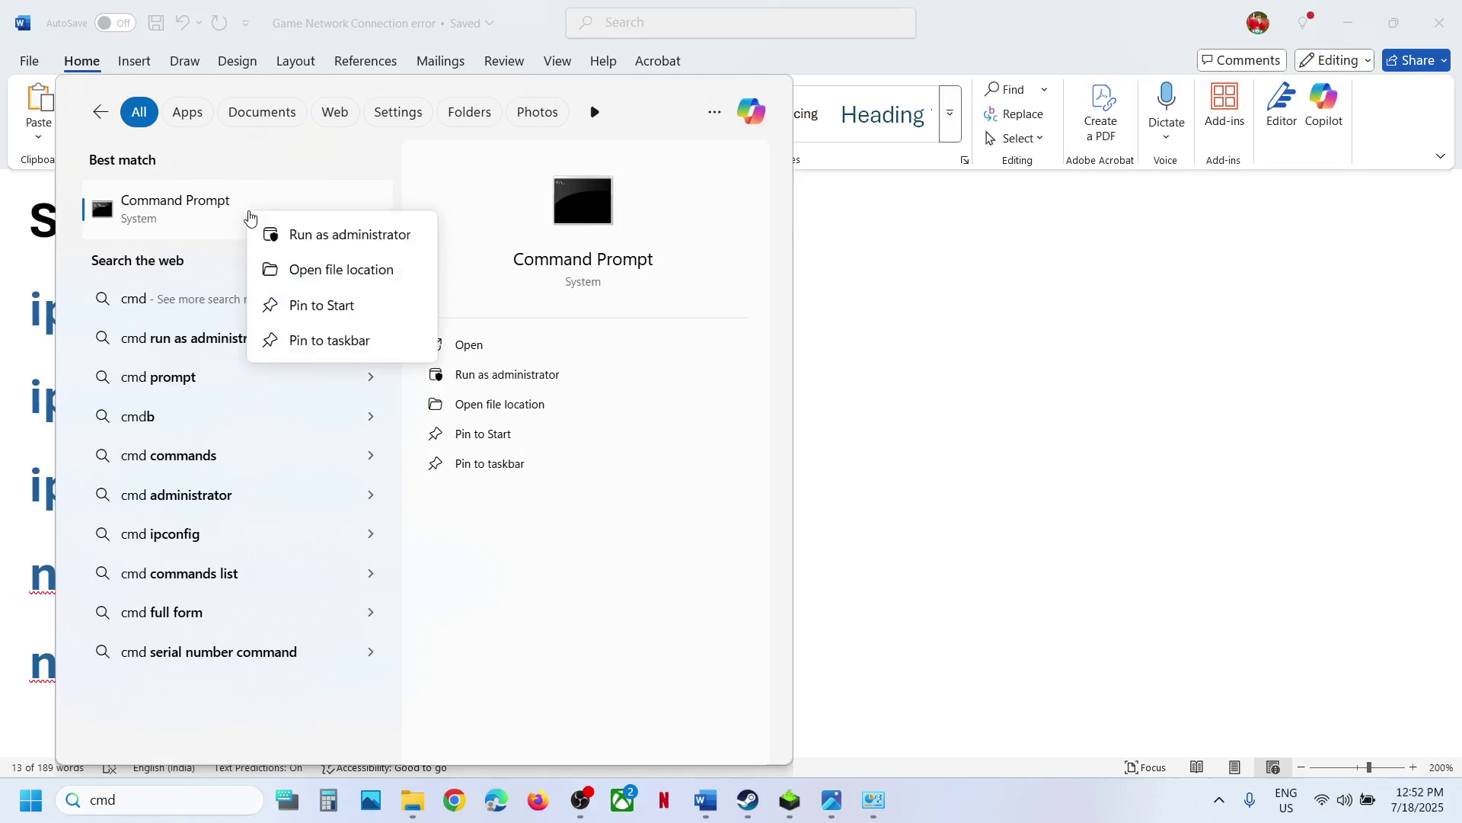
pyautogui.click(350, 235)
pyautogui.click(666, 547)
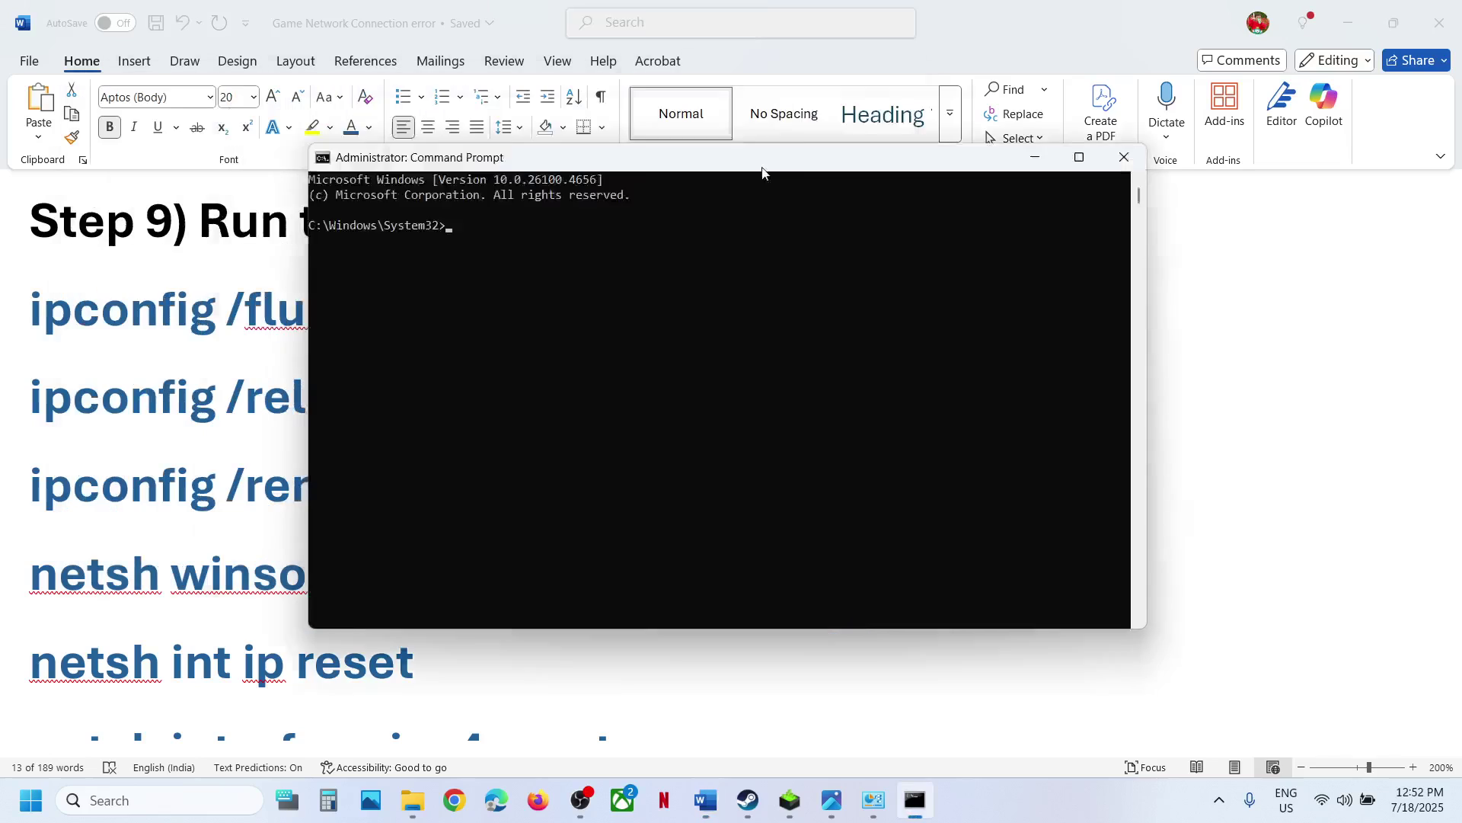
# Step: Take the ipconfig /flushdns command from Step 9 of the document and run it in Command Prompt
pyautogui.click(1034, 157)
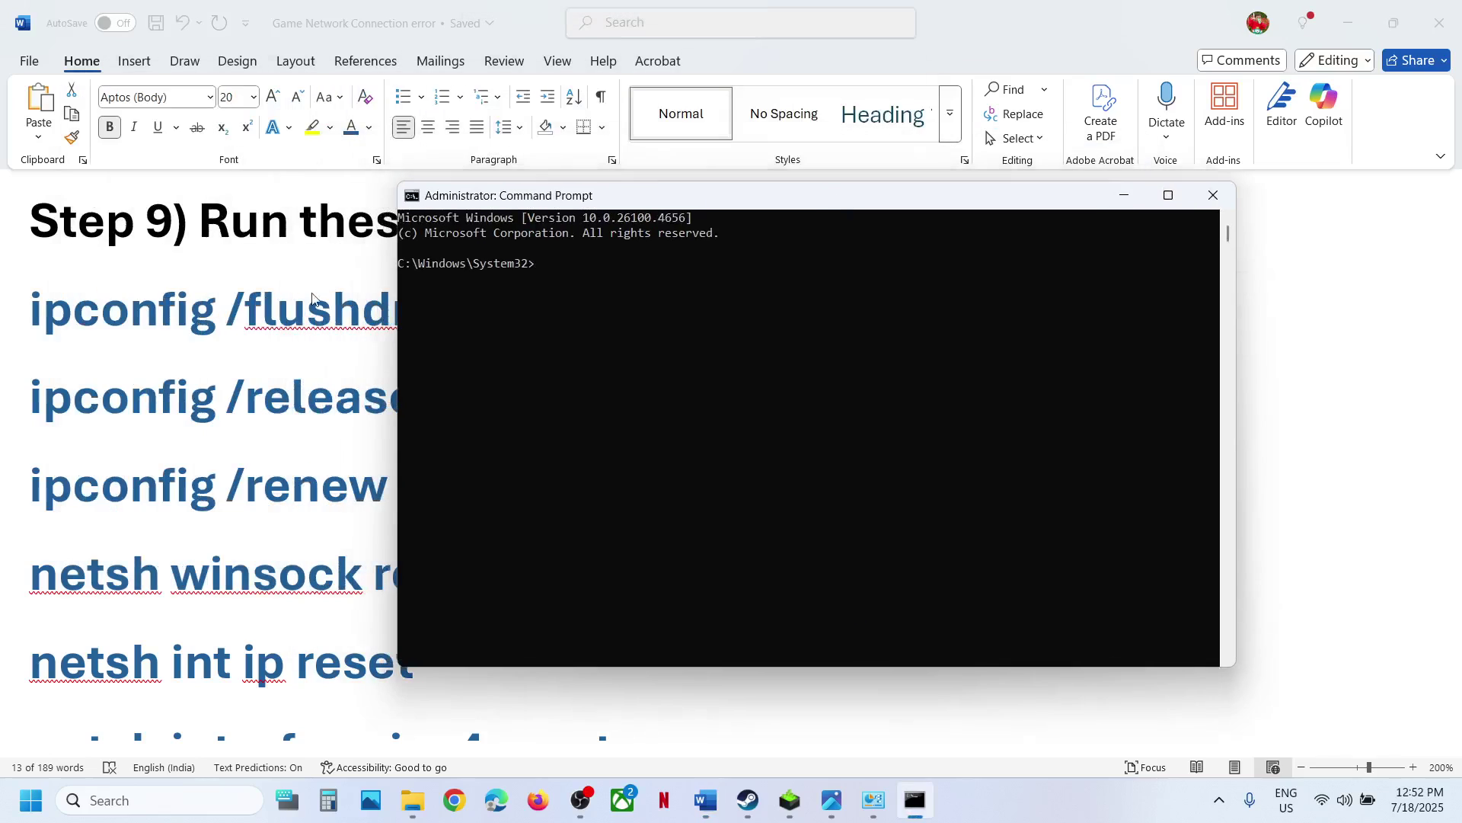
pyautogui.tripleClick(177, 310)
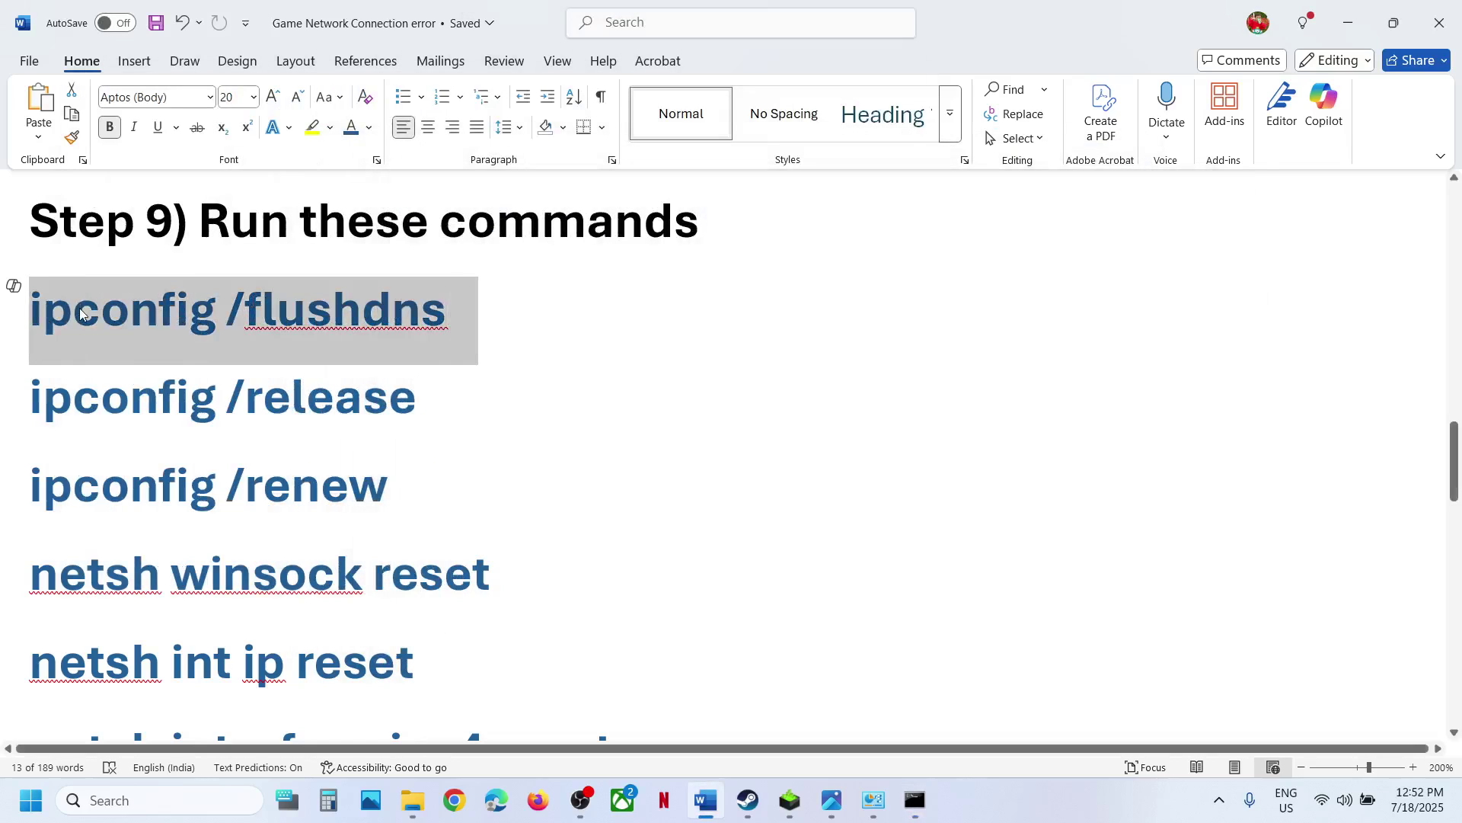
pyautogui.click(914, 800)
pyautogui.write('ipconfig /flushdns')
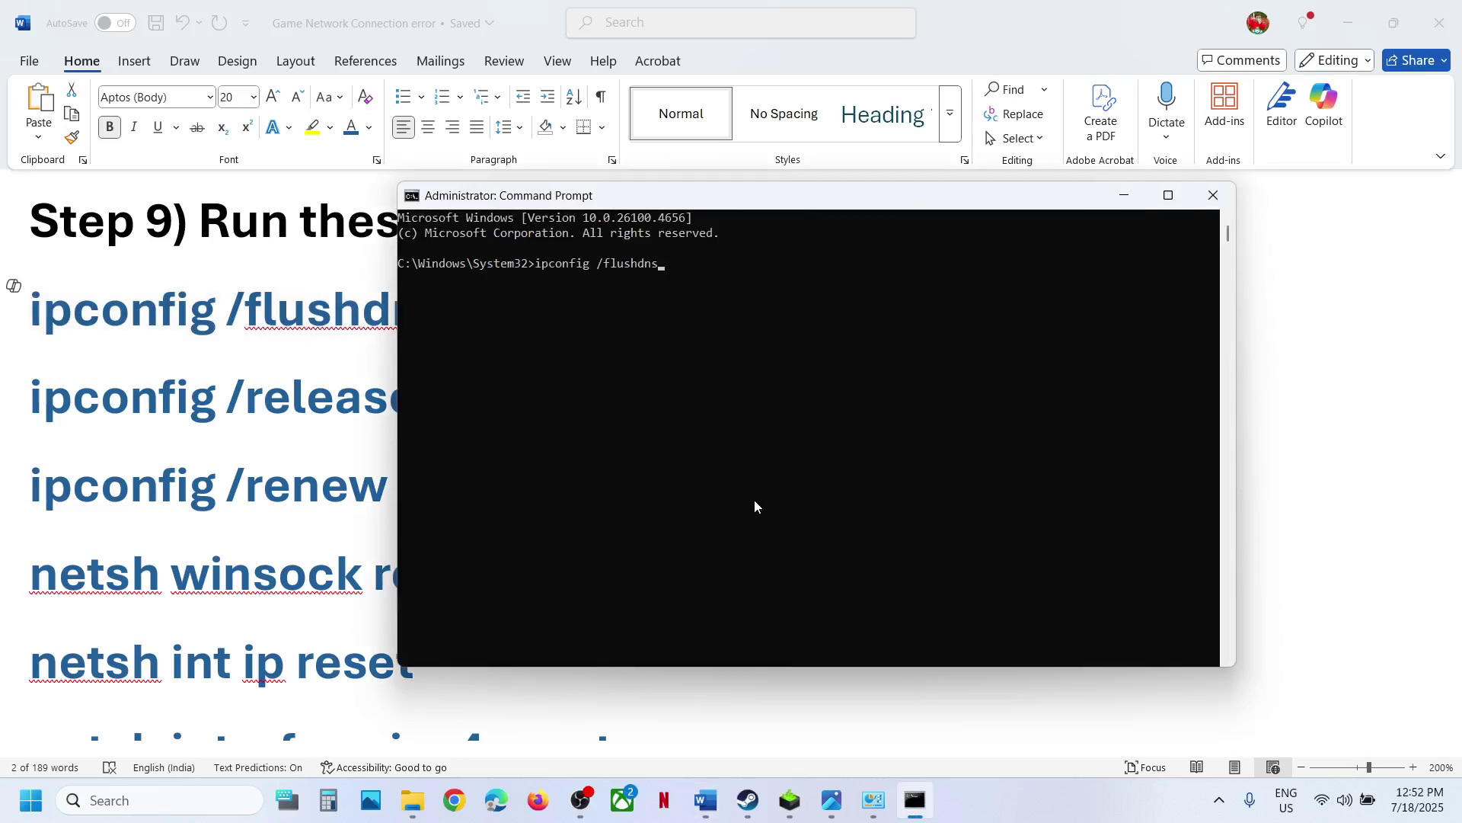
pyautogui.press('Return')
# Step: Take the ipconfig /release command from the document and run it in Command Prompt
pyautogui.hotkey('alt', 'Tab')
pyautogui.click(441, 393)
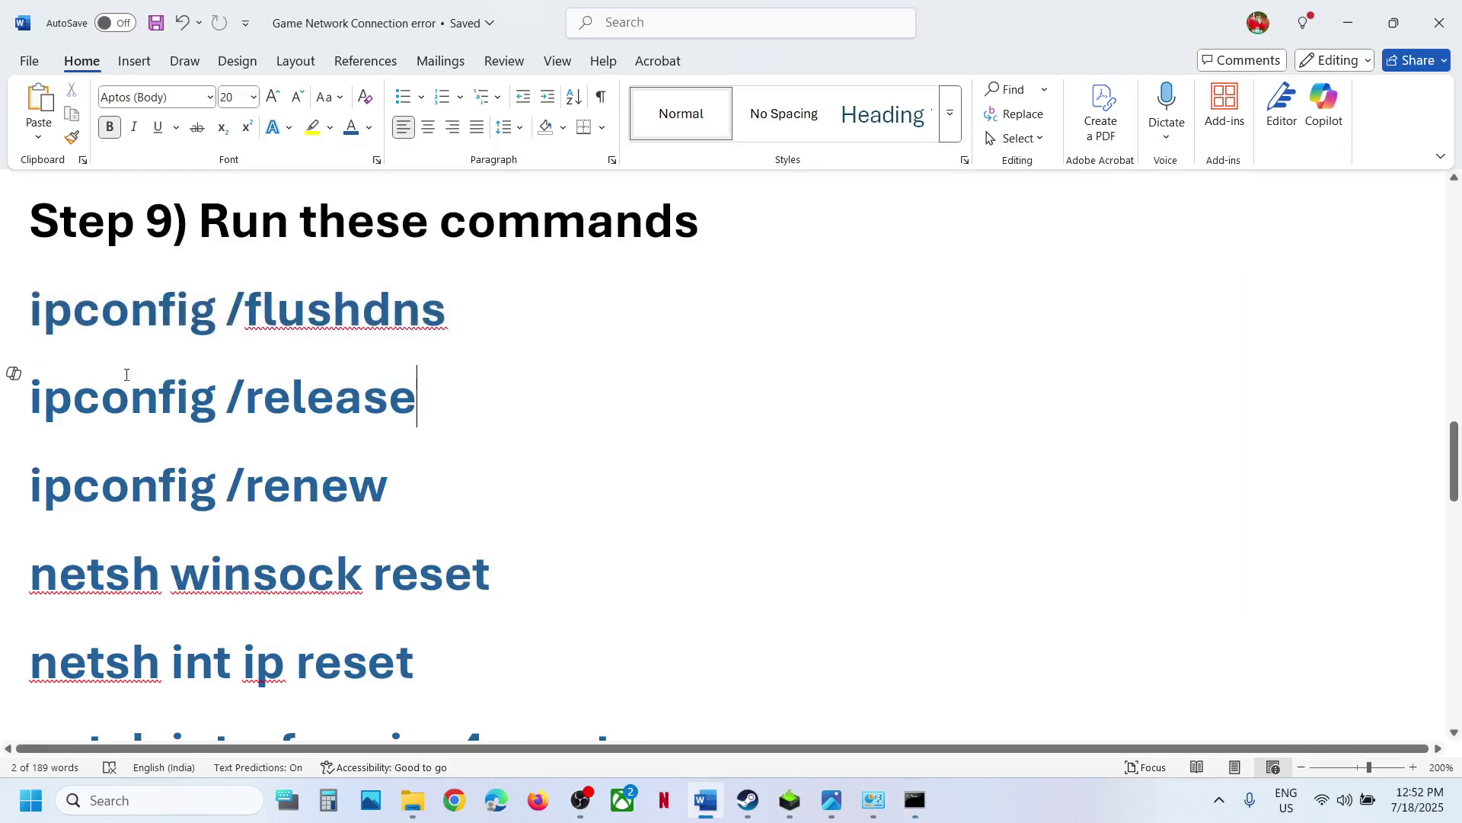
pyautogui.tripleClick(177, 394)
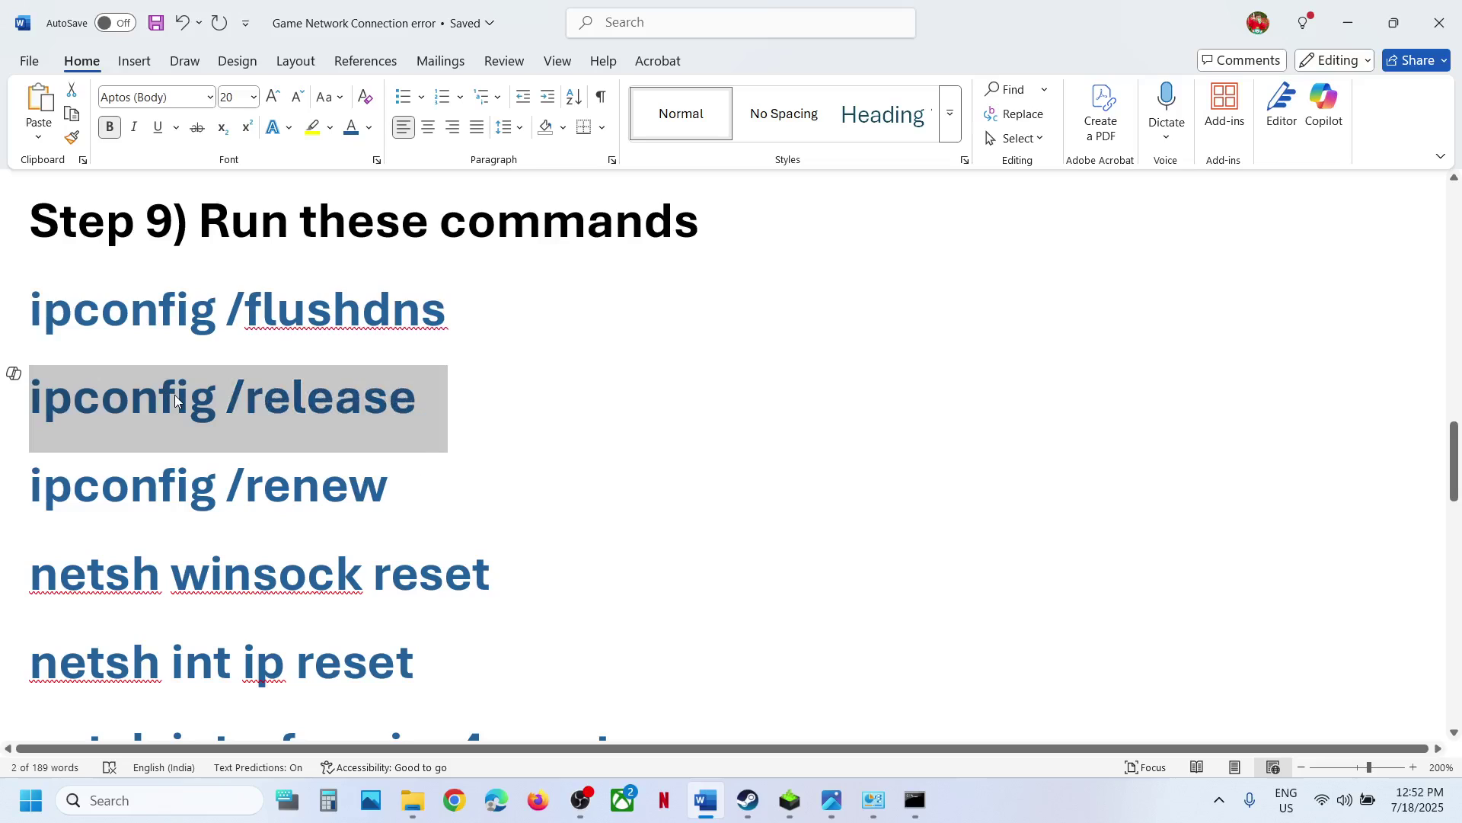
pyautogui.hotkey('alt', 'Tab')
pyautogui.write('ipconfig /release')
pyautogui.press('Return')
# Step: Take the ipconfig /renew command from the document and run it in Command Prompt
pyautogui.hotkey('alt', 'Tab')
pyautogui.tripleClick(294, 496)
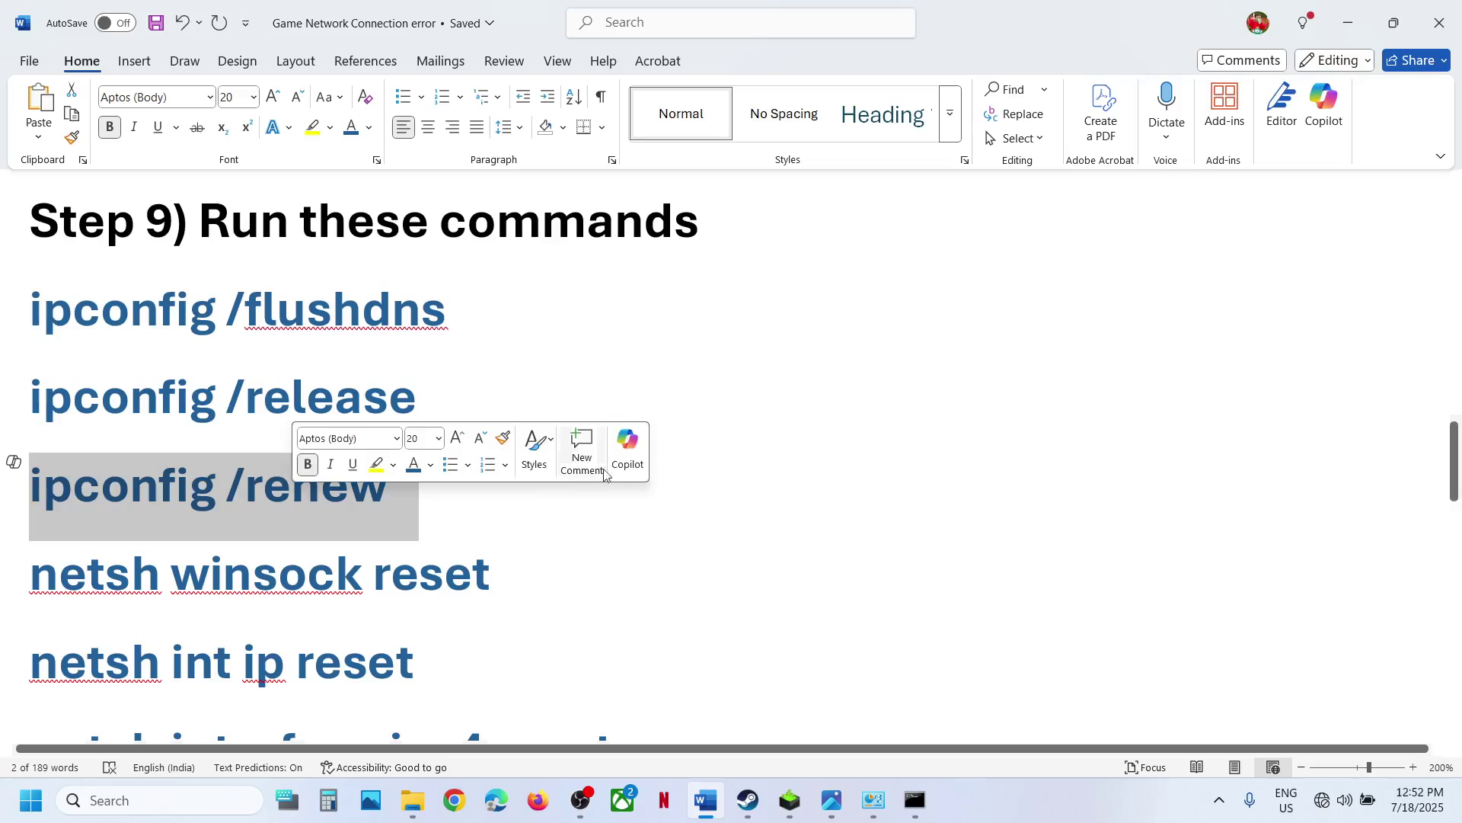
pyautogui.hotkey('alt', 'Tab')
pyautogui.write('ipconfig /renew')
pyautogui.press('Return')
# Step: Take the netsh winsock reset command from the document and run it in Command Prompt
pyautogui.hotkey('alt', 'Tab')
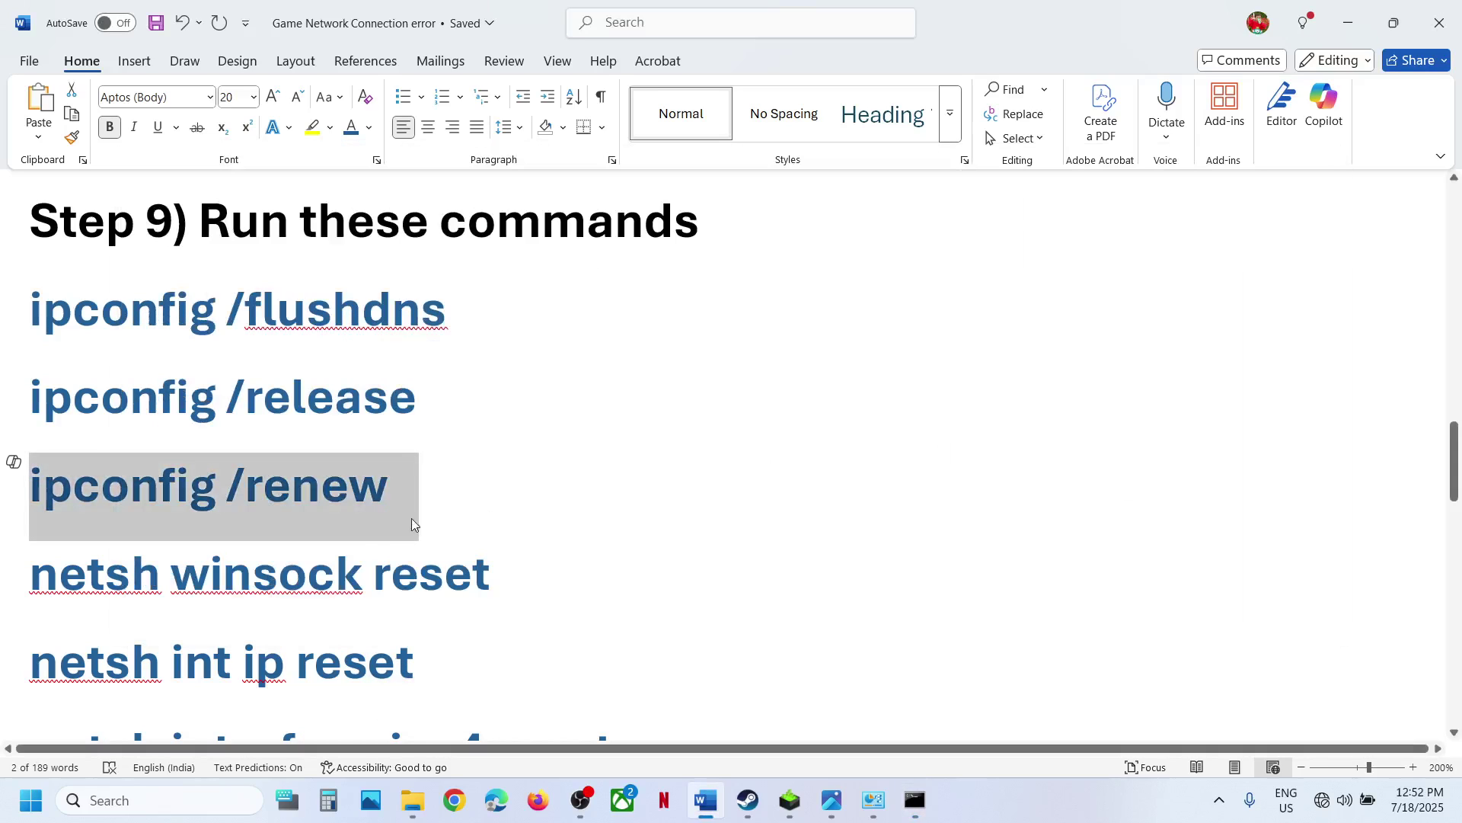
pyautogui.tripleClick(361, 577)
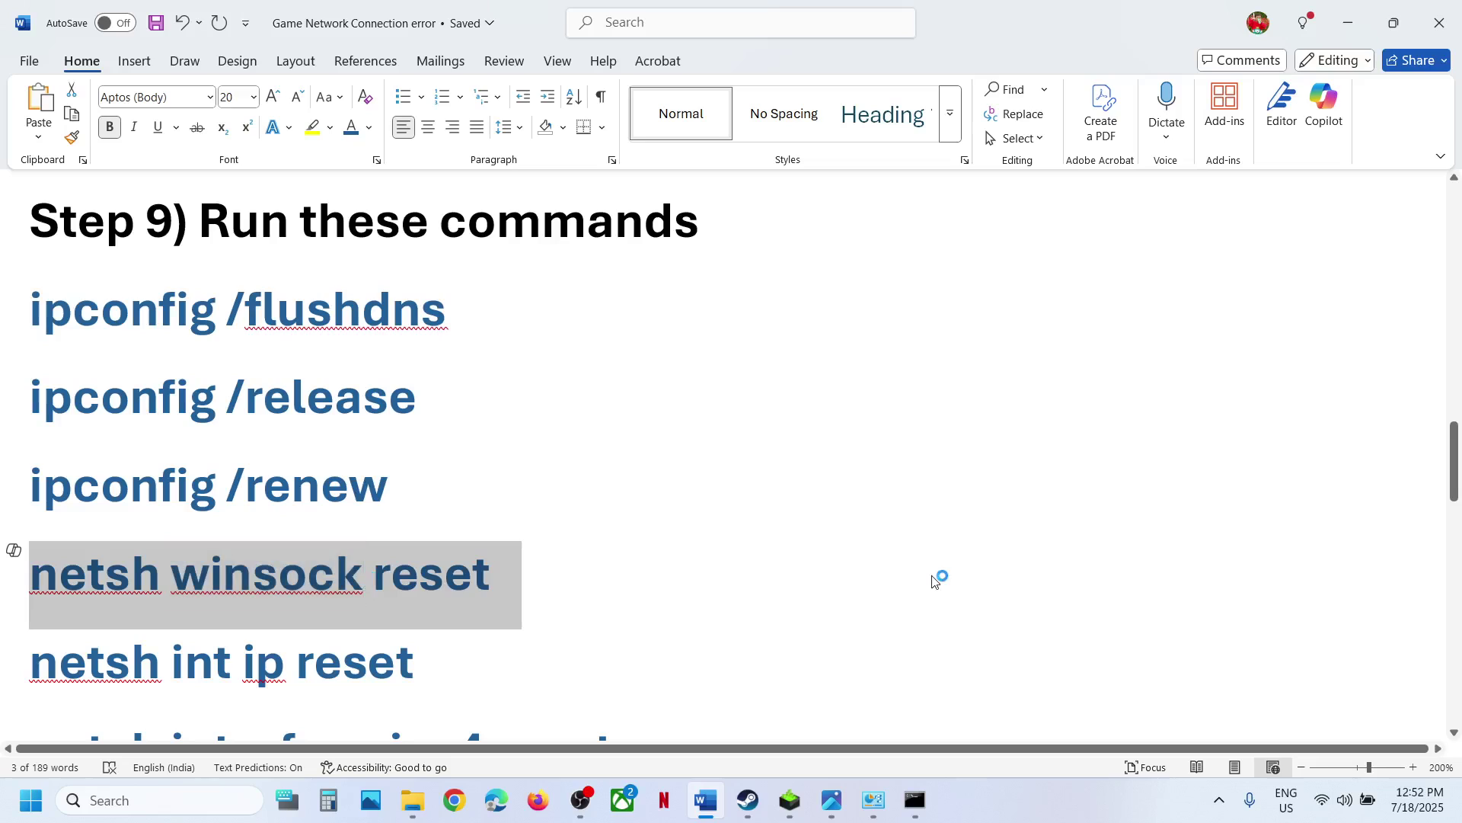
pyautogui.hotkey('alt', 'Tab')
pyautogui.write('netsh winsock reset')
pyautogui.press('Return')
# Step: Take the netsh int ip reset command from the document and run it in Command Prompt
pyautogui.hotkey('alt', 'Tab')
pyautogui.tripleClick(335, 601)
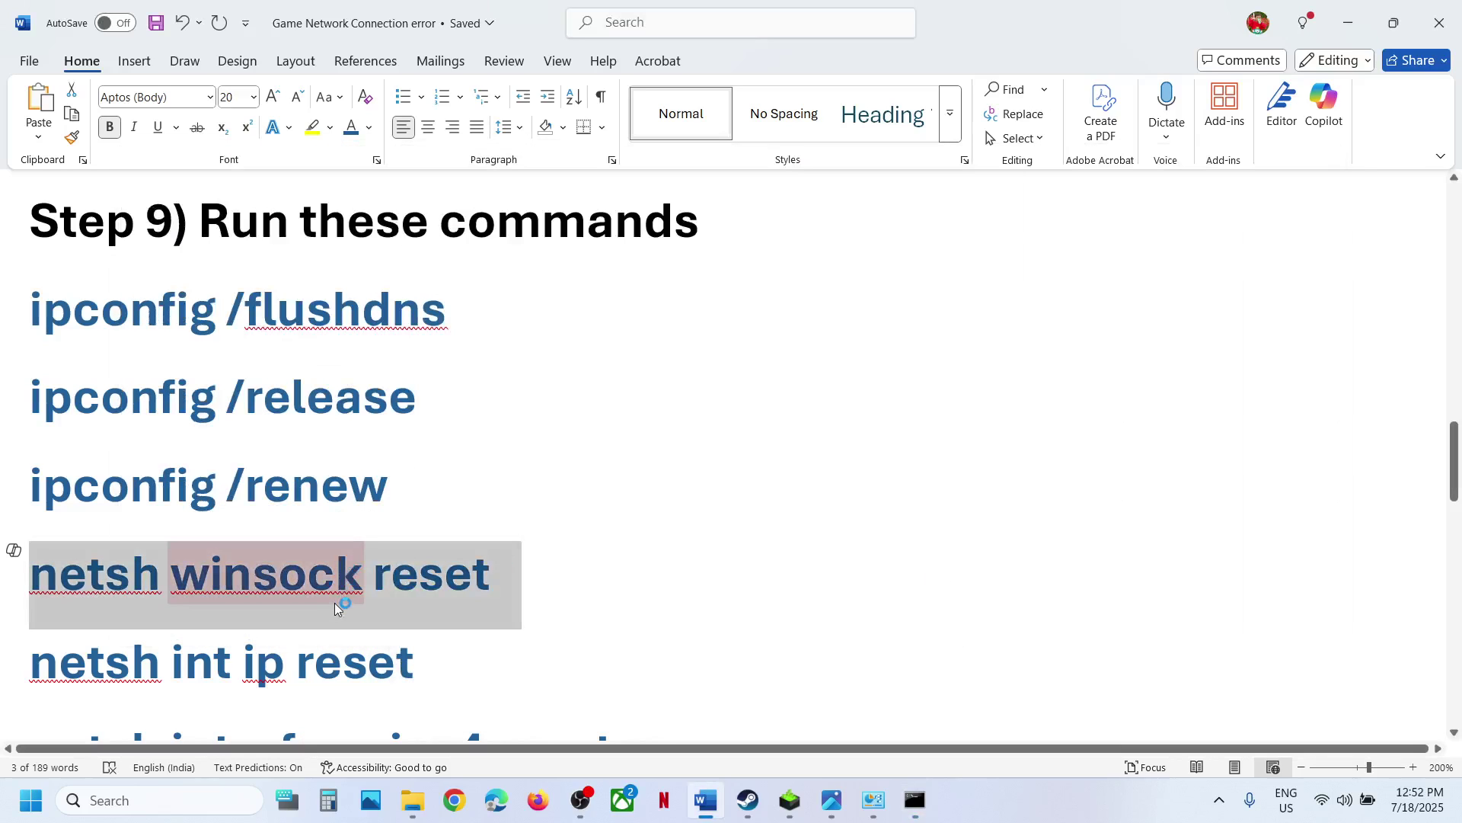
pyautogui.scroll(-3, 335, 605)
pyautogui.scroll(-3, 335, 605)
pyautogui.scroll(1, 335, 604)
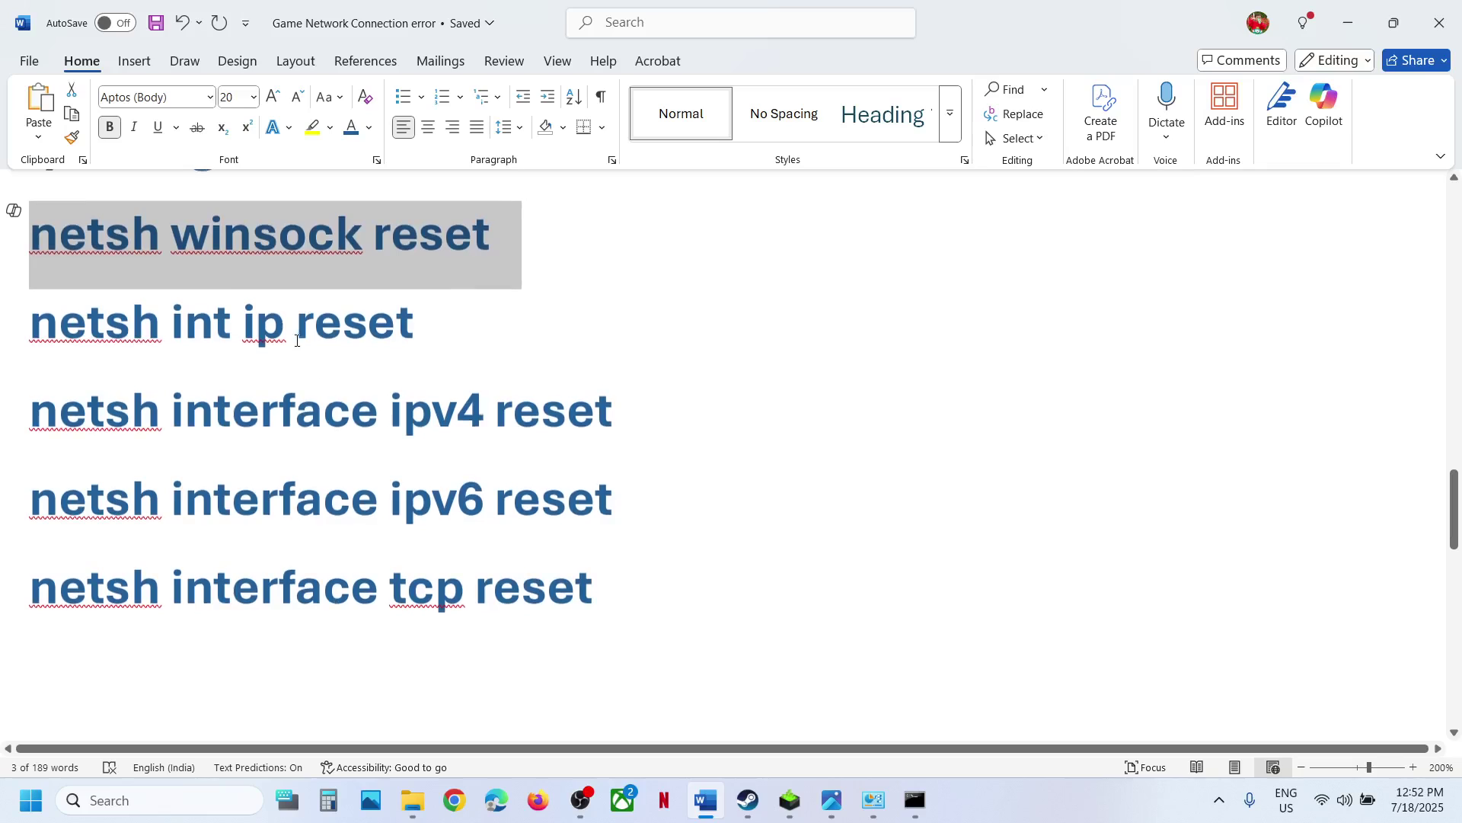
pyautogui.tripleClick(281, 329)
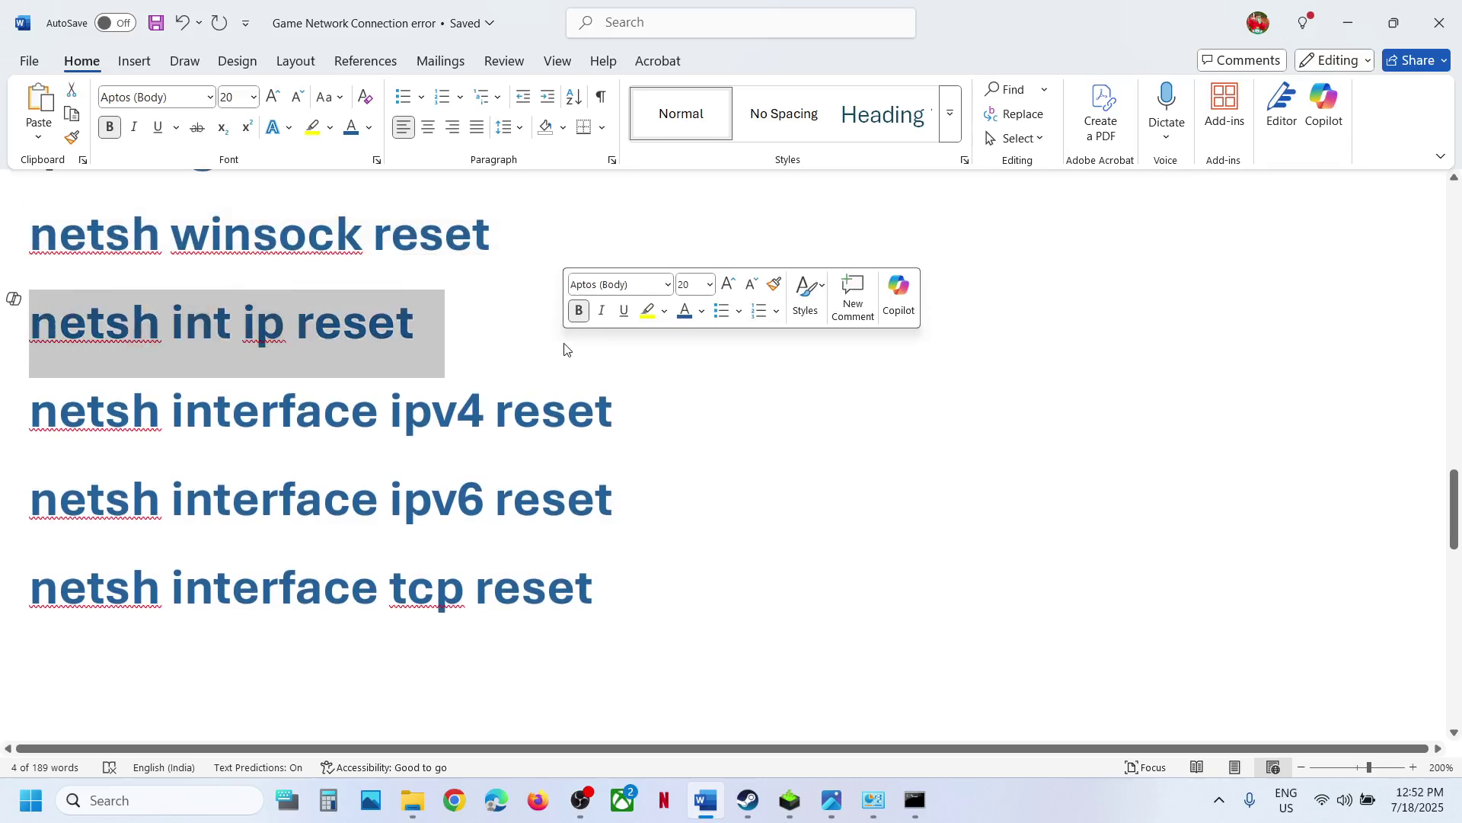
pyautogui.hotkey('alt', 'Tab')
pyautogui.write('netsh int ip reset')
pyautogui.press('Return')
# Step: Take the netsh interface ipv4 reset command from the document and run it in Command Prompt
pyautogui.hotkey('alt', 'Tab')
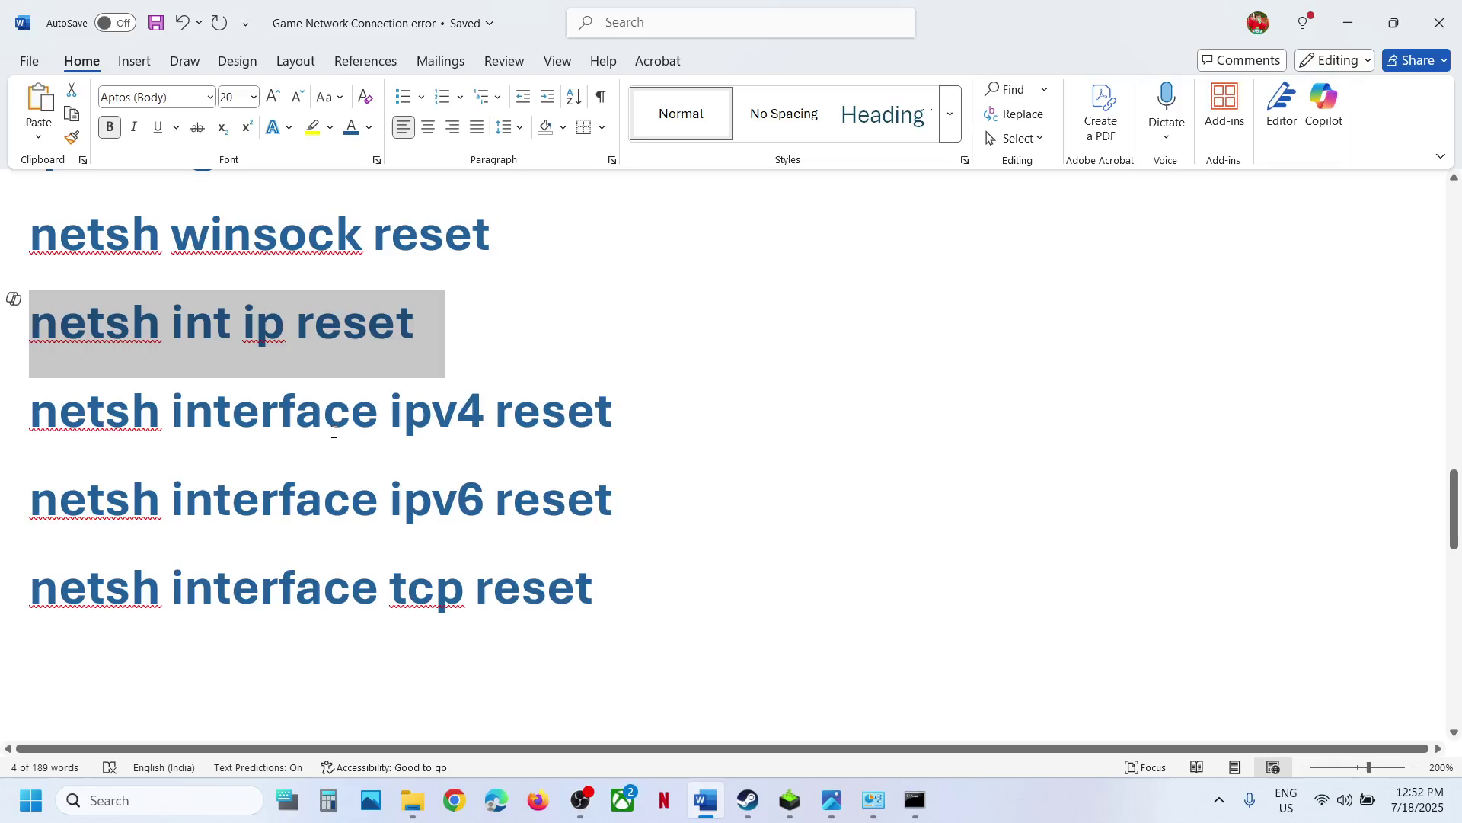
pyautogui.tripleClick(333, 425)
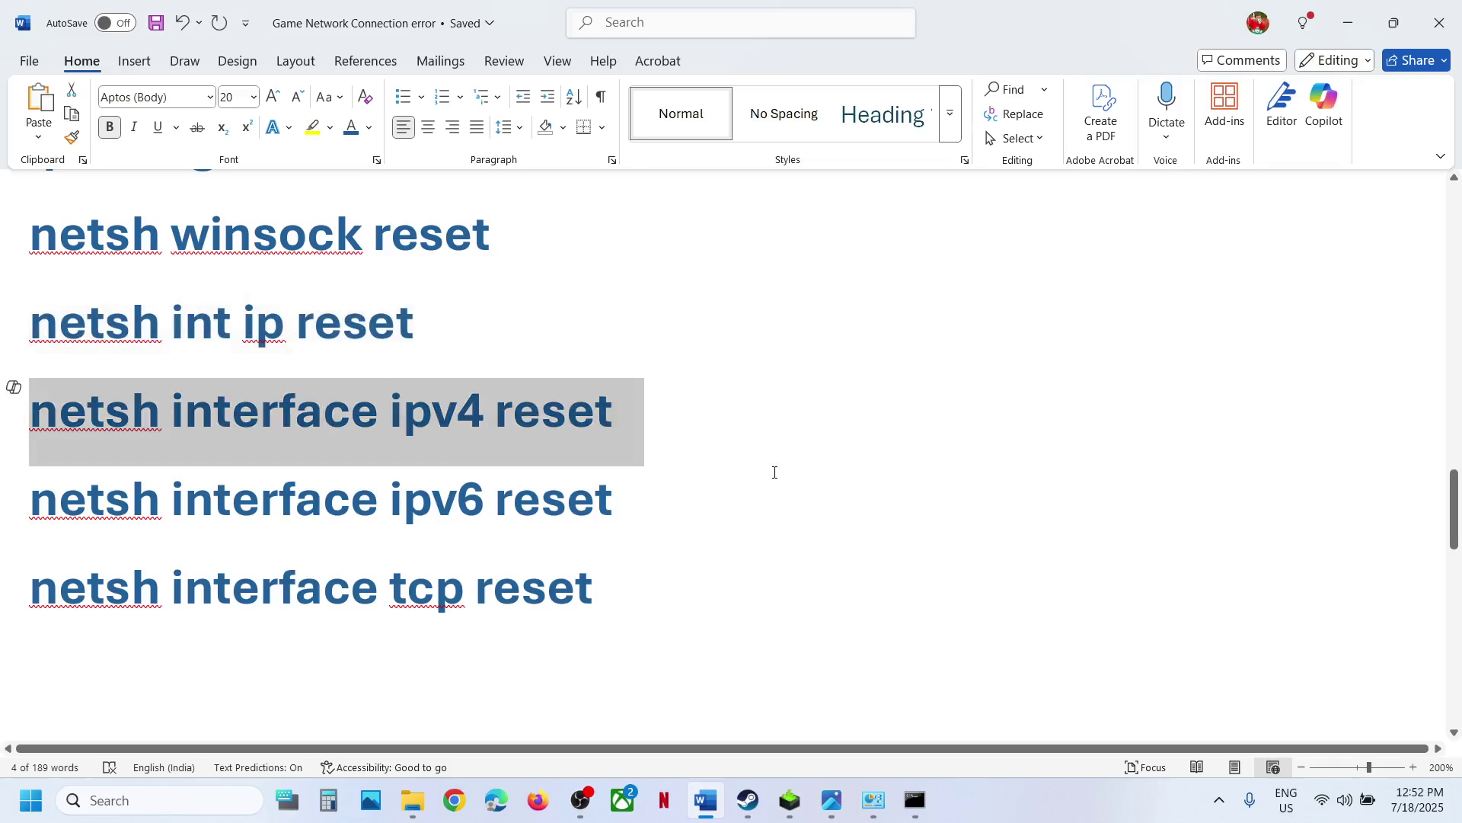
pyautogui.hotkey('alt', 'Tab')
# Step: Copy the netsh interface ipv6 reset command from the document and run it in Command Prompt
pyautogui.hotkey('alt', 'Tab')
pyautogui.tripleClick(403, 499)
pyautogui.hotkey('ctrl', 'c')
pyautogui.hotkey('alt', 'Tab')
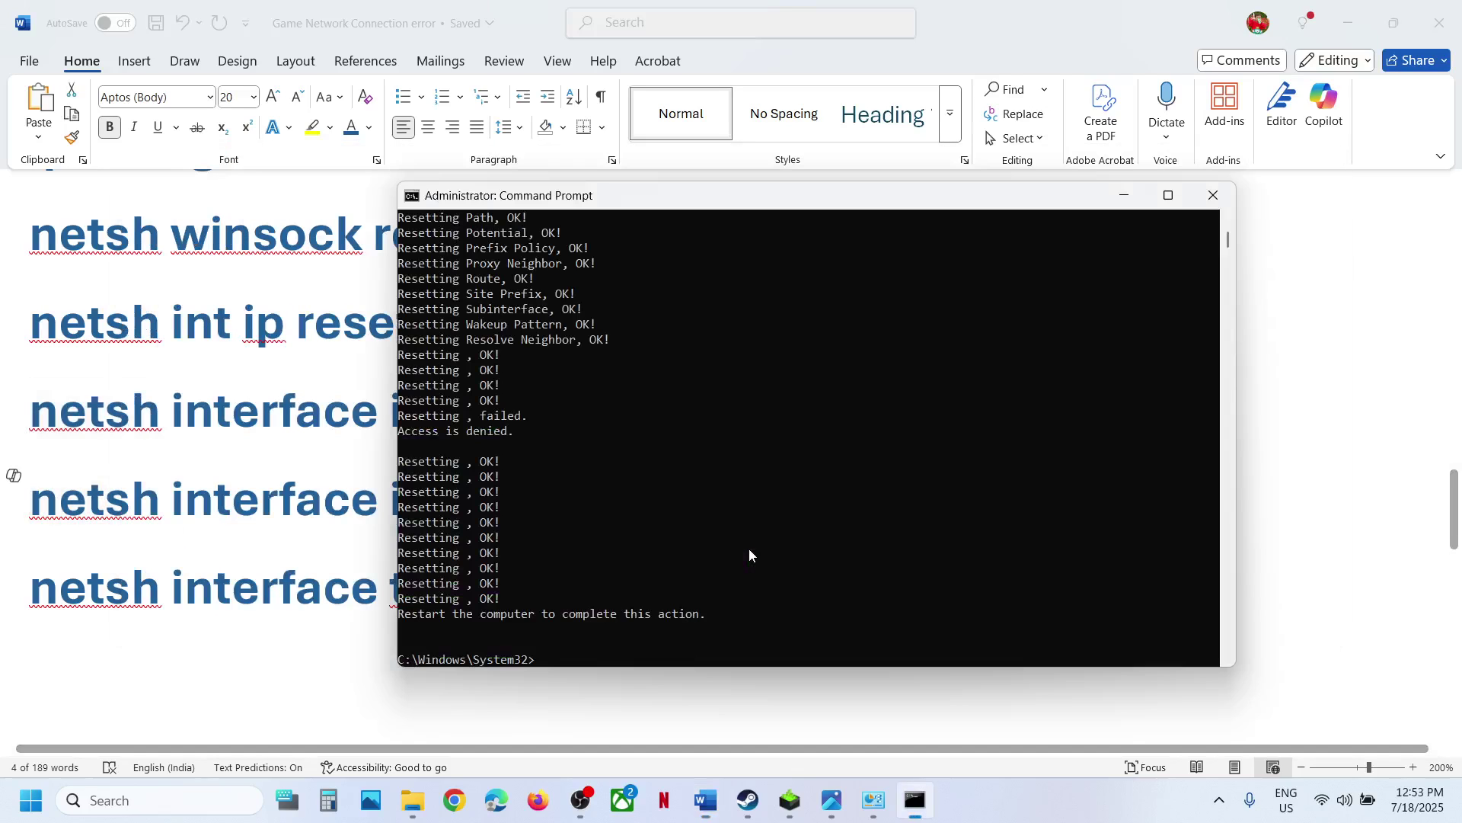
pyautogui.hotkey('ctrl', 'v')
pyautogui.press('Escape')
# Step: Copy the netsh interface tcp reset command from the document, run it in Command Prompt, and close the prompt window
pyautogui.hotkey('alt', 'Tab')
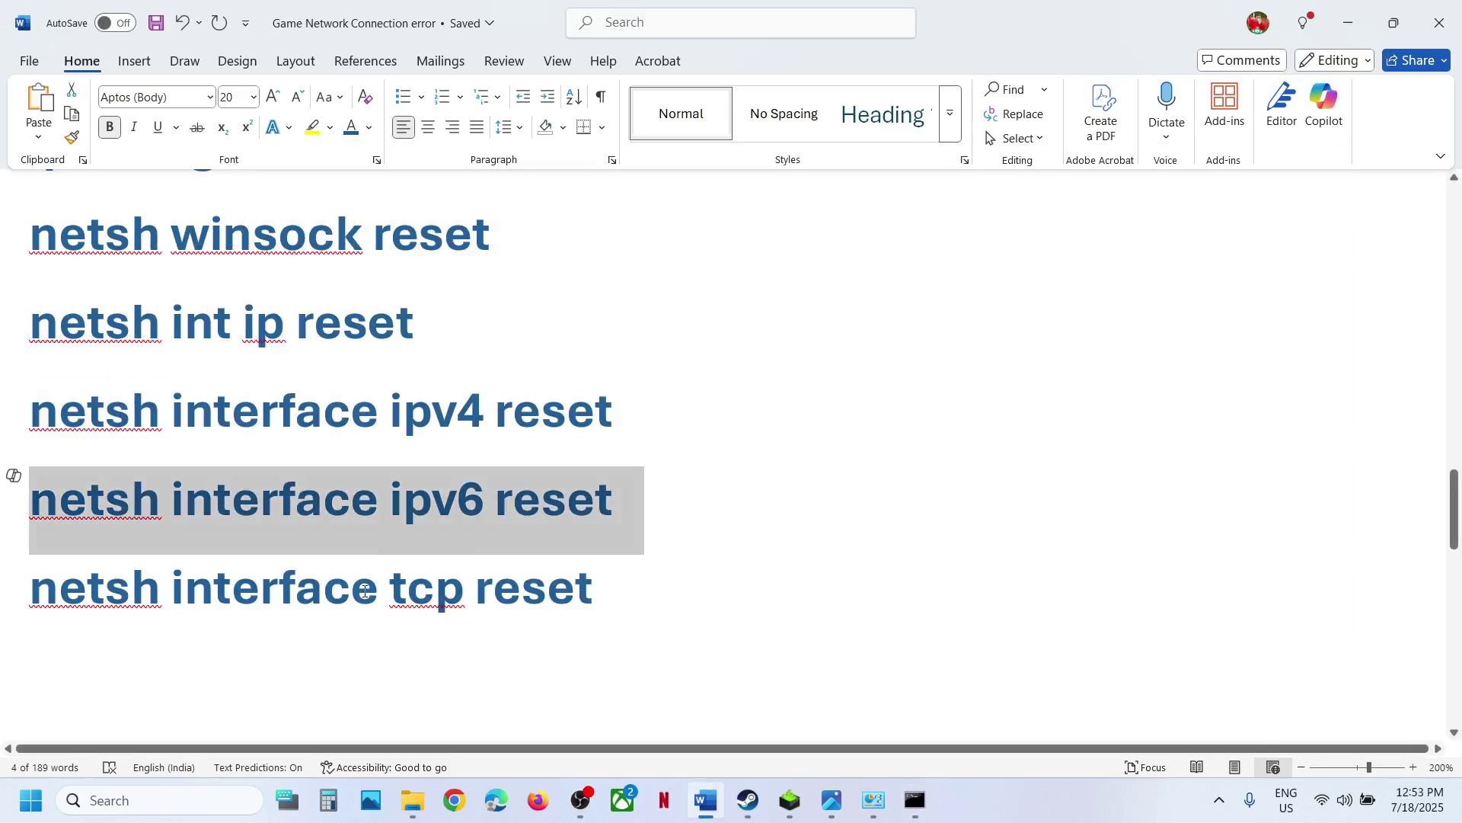
pyautogui.tripleClick(365, 591)
pyautogui.hotkey('ctrl', 'c')
pyautogui.hotkey('alt', 'Tab')
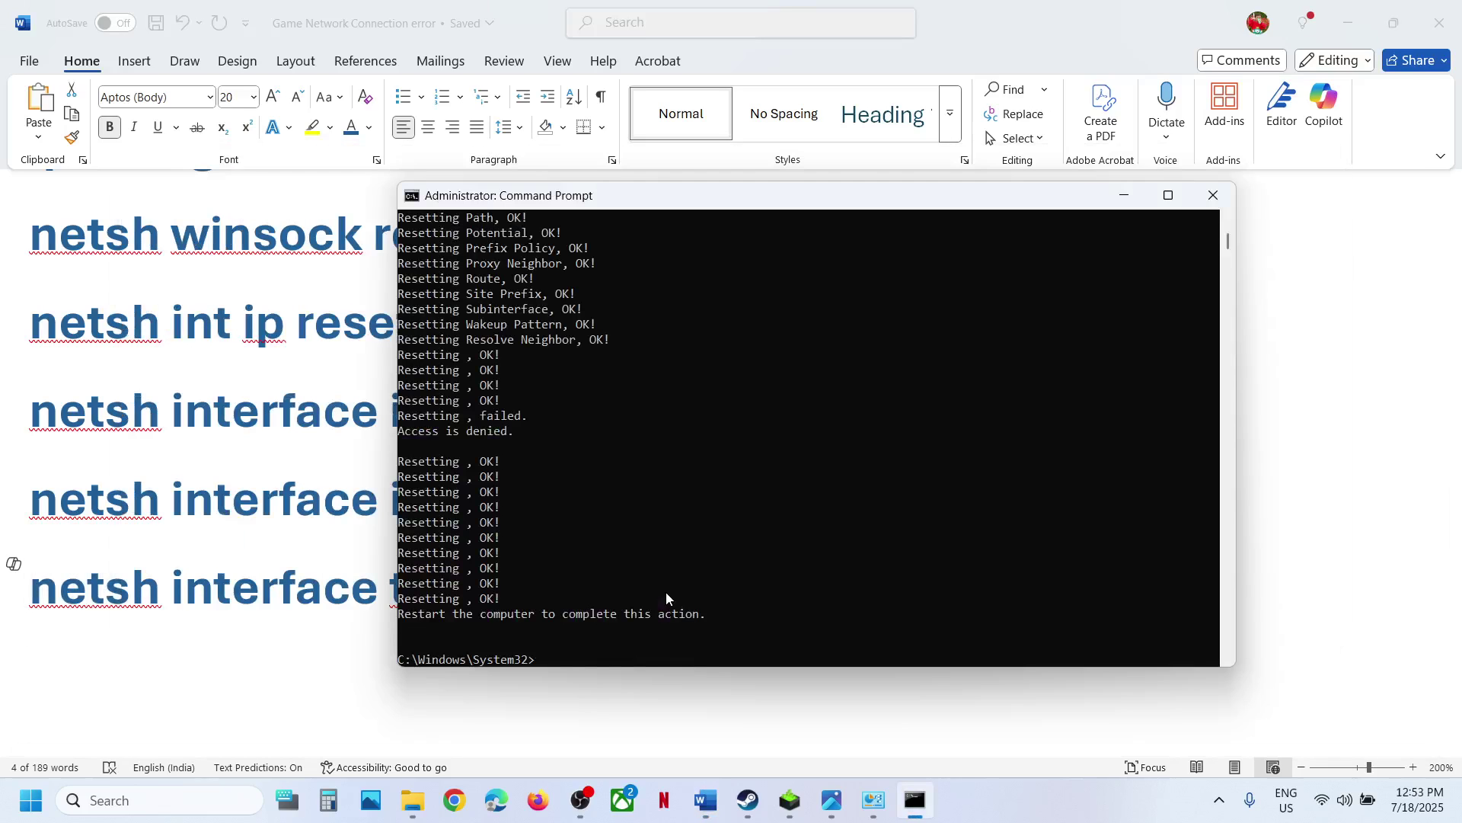
pyautogui.hotkey('ctrl', 'v')
pyautogui.press('Return')
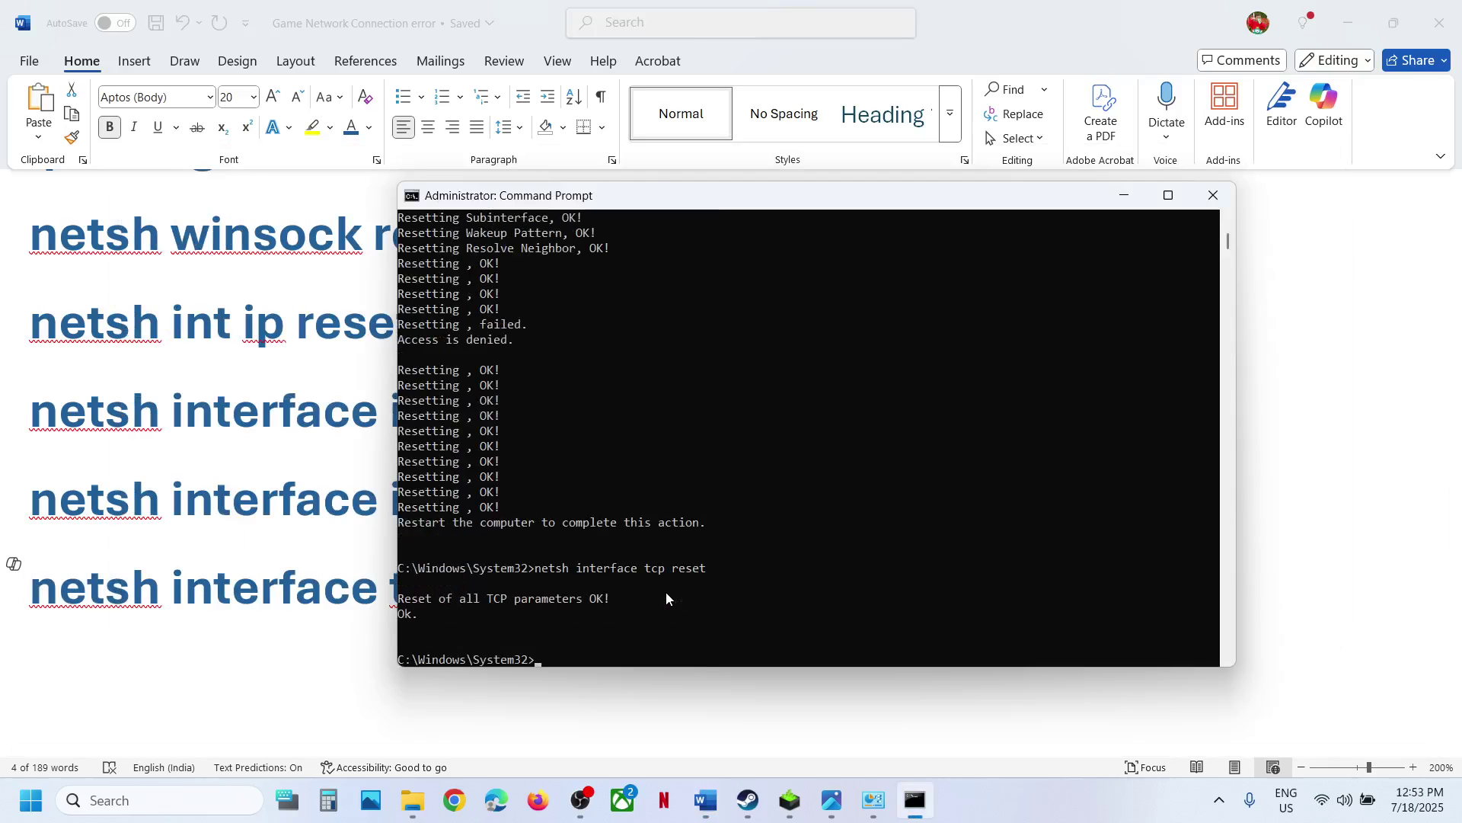
pyautogui.click(1213, 195)
# Step: Display the computer's power options, including Restart, and dismiss them without restarting
pyautogui.press('super')
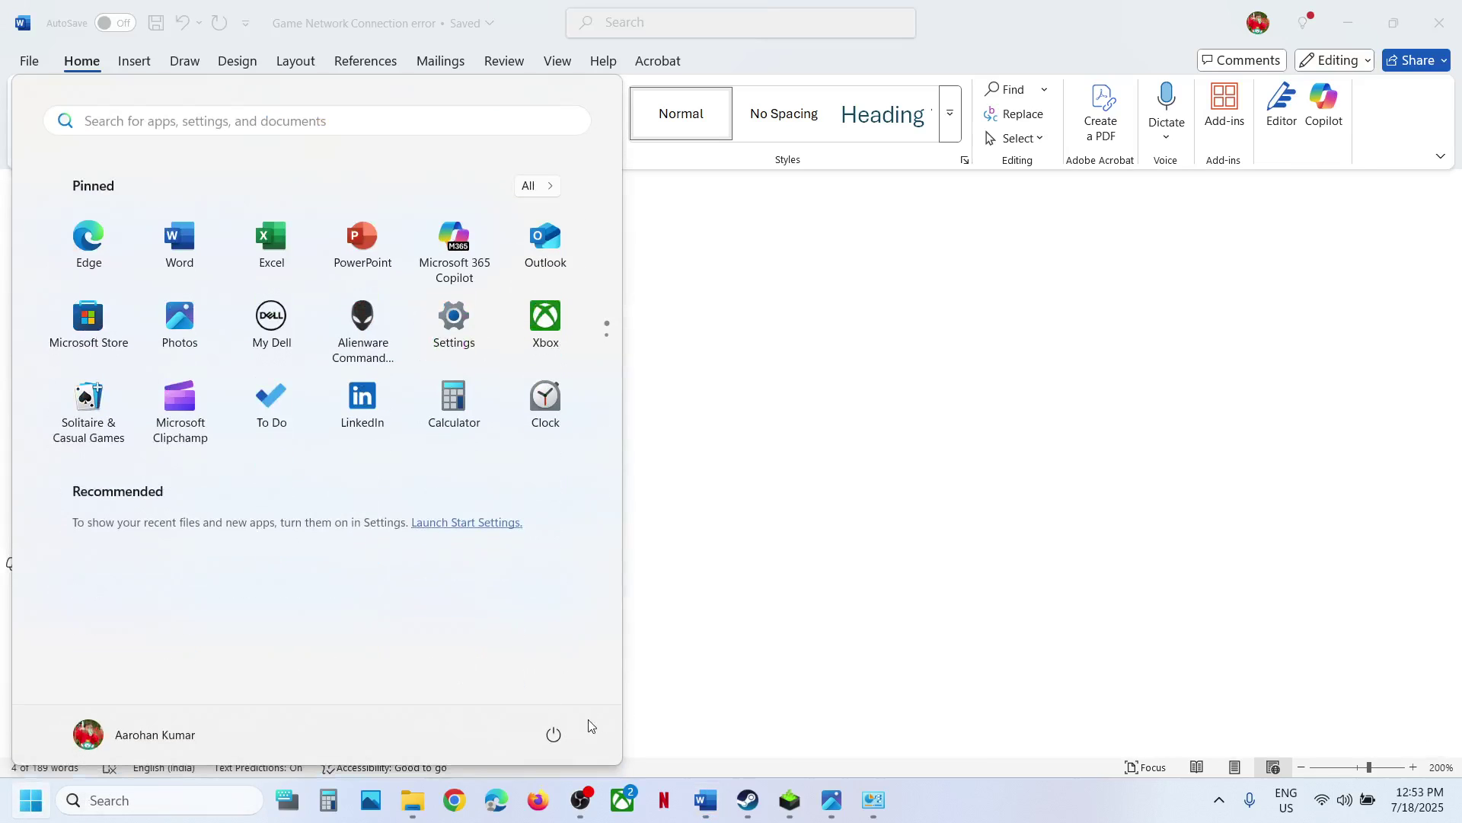
pyautogui.click(555, 738)
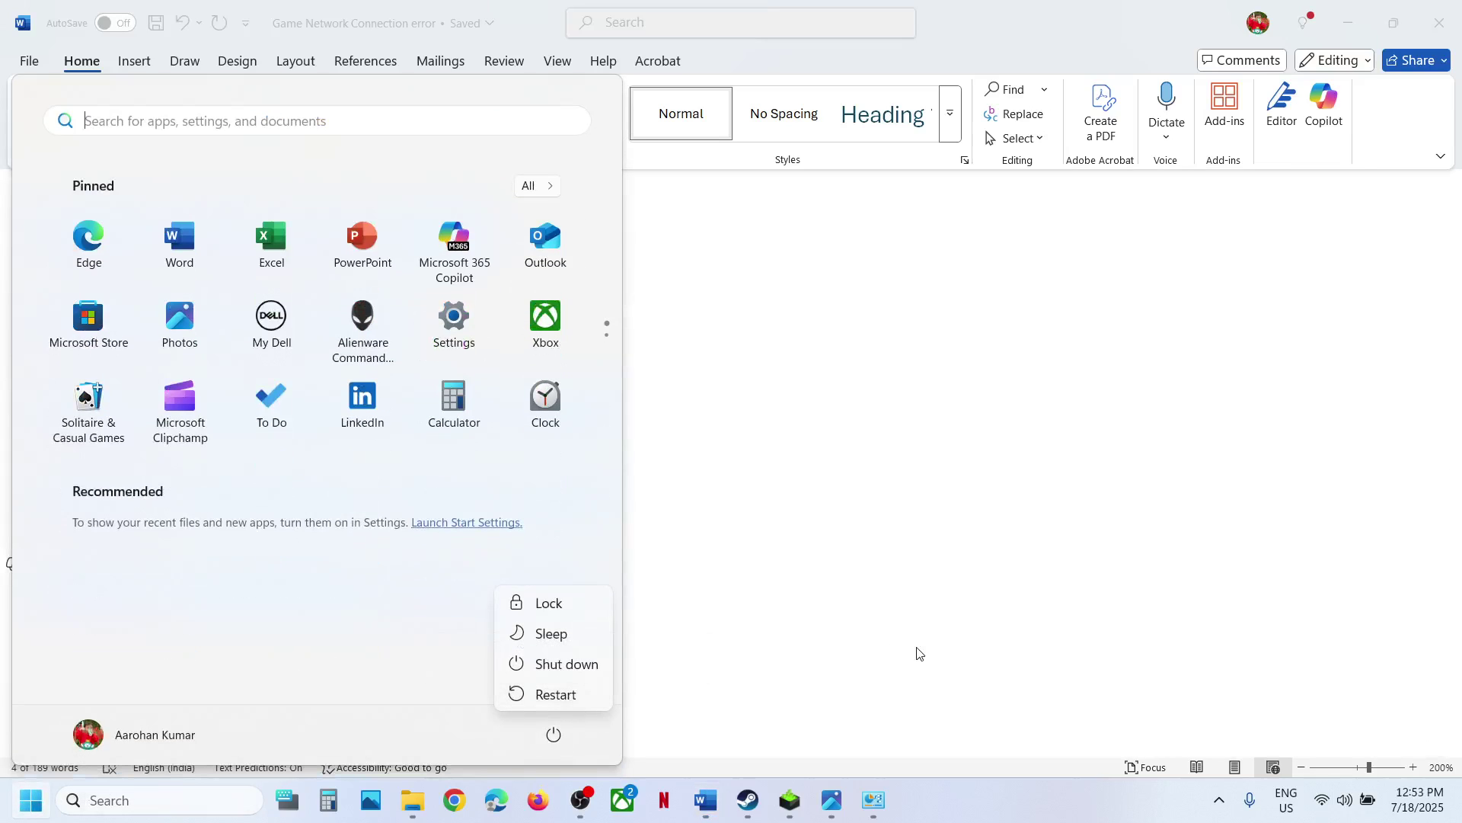
pyautogui.press('Escape')
pyautogui.press('Escape')
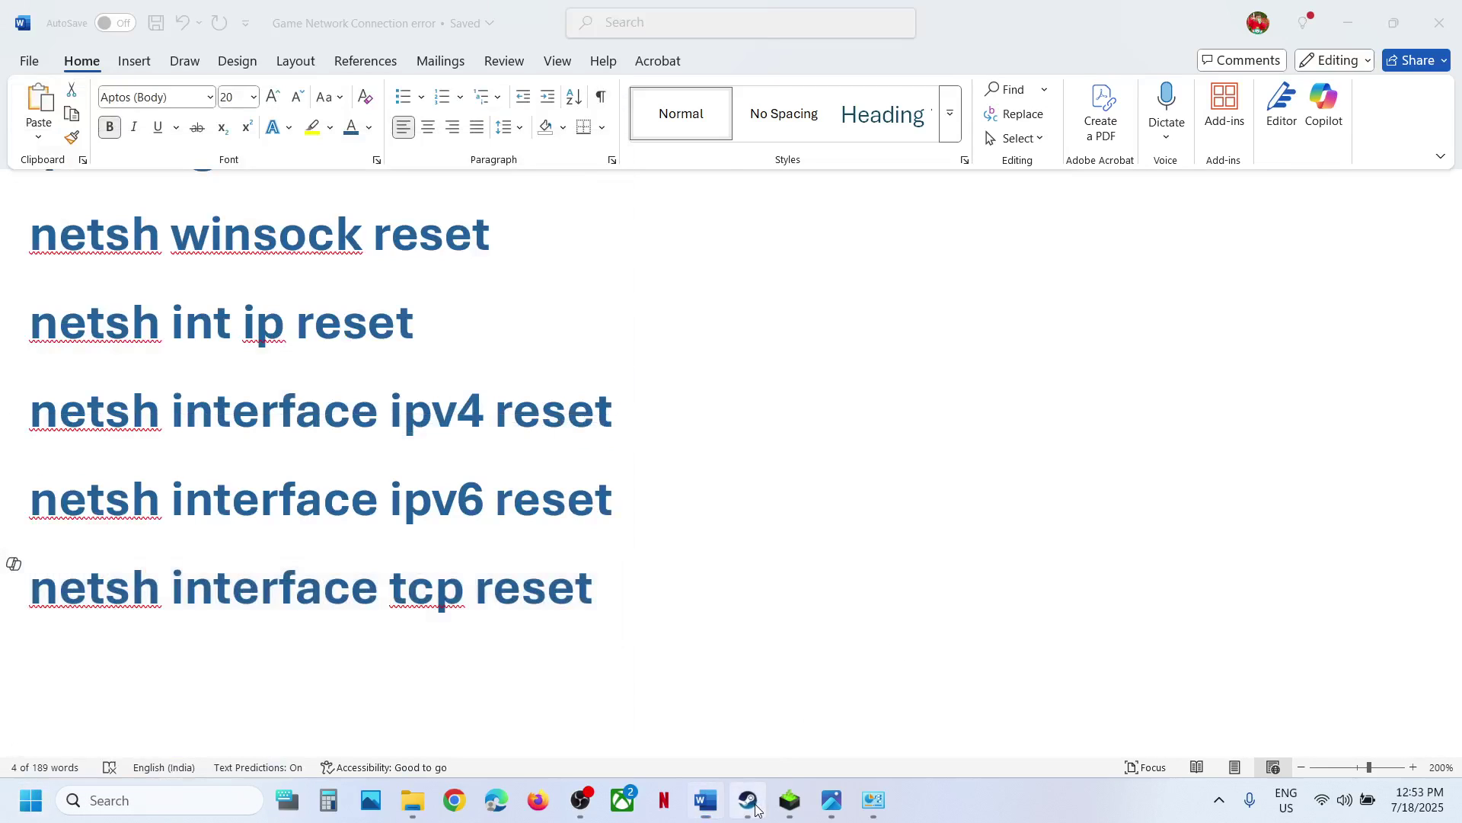
pyautogui.click(754, 805)
pyautogui.click(754, 806)
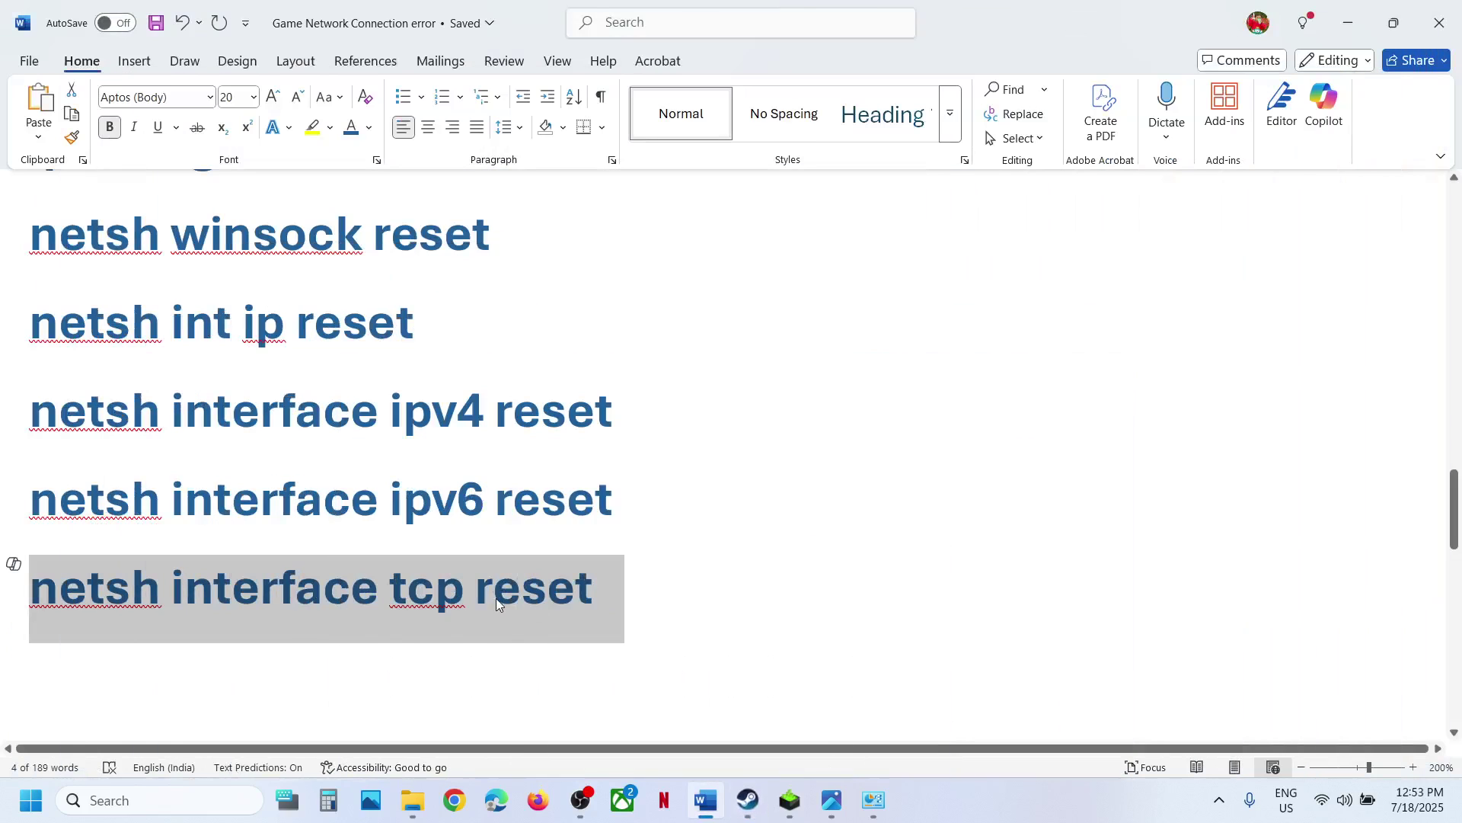
# Step: Delete the Step 10 paragraph about allowing the game exe file in antivirus and firewall programs from the document
pyautogui.scroll(-4, 497, 599)
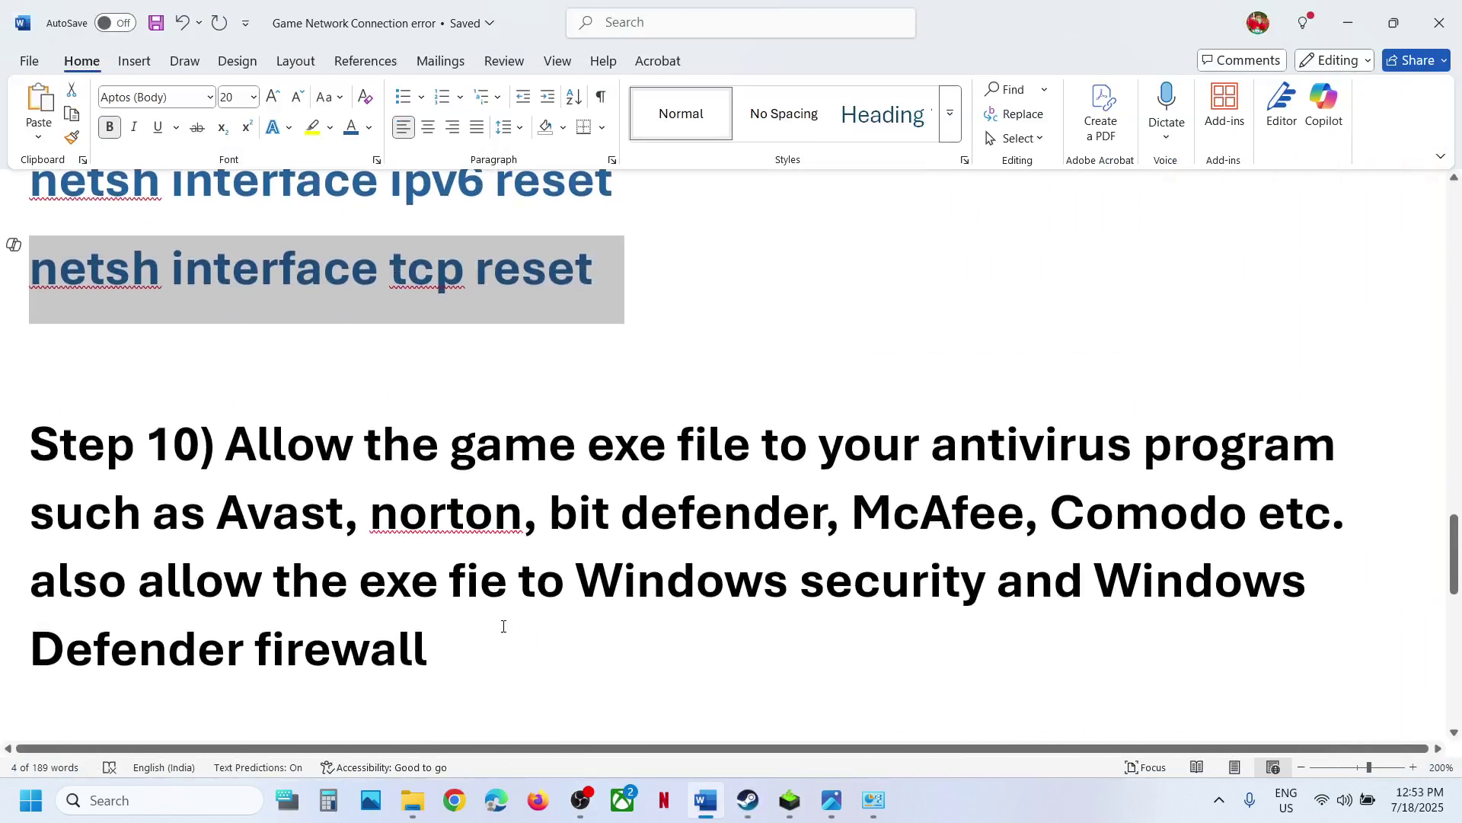
pyautogui.moveTo(496, 639); pyautogui.dragTo(26, 441)
pyautogui.press('BackSpace')
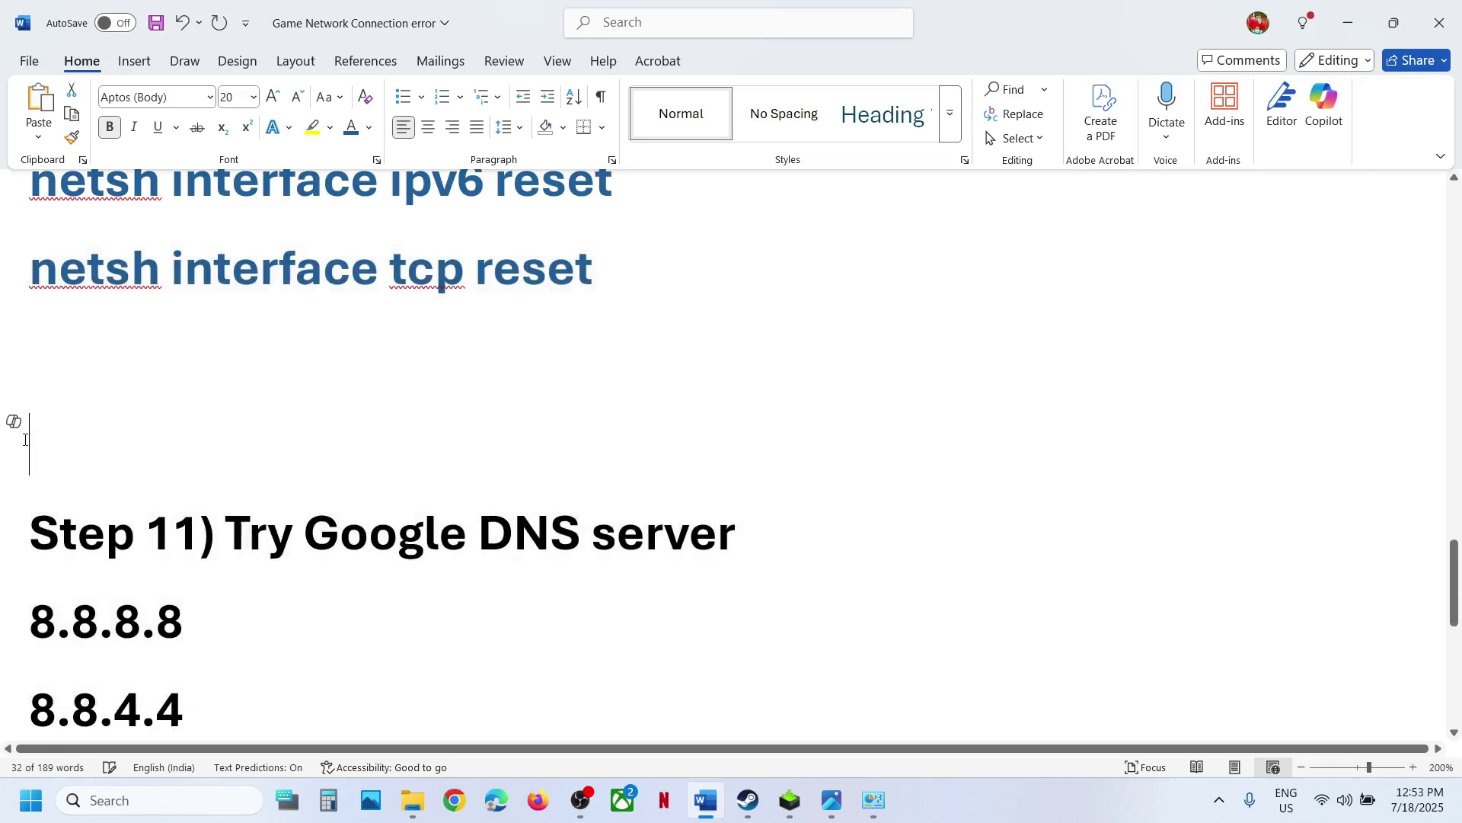
# Step: Highlight the Step 11 Google DNS heading and open the Wi-Fi connection's status from Control Panel's Network and Sharing Center
pyautogui.scroll(-1, 25, 439)
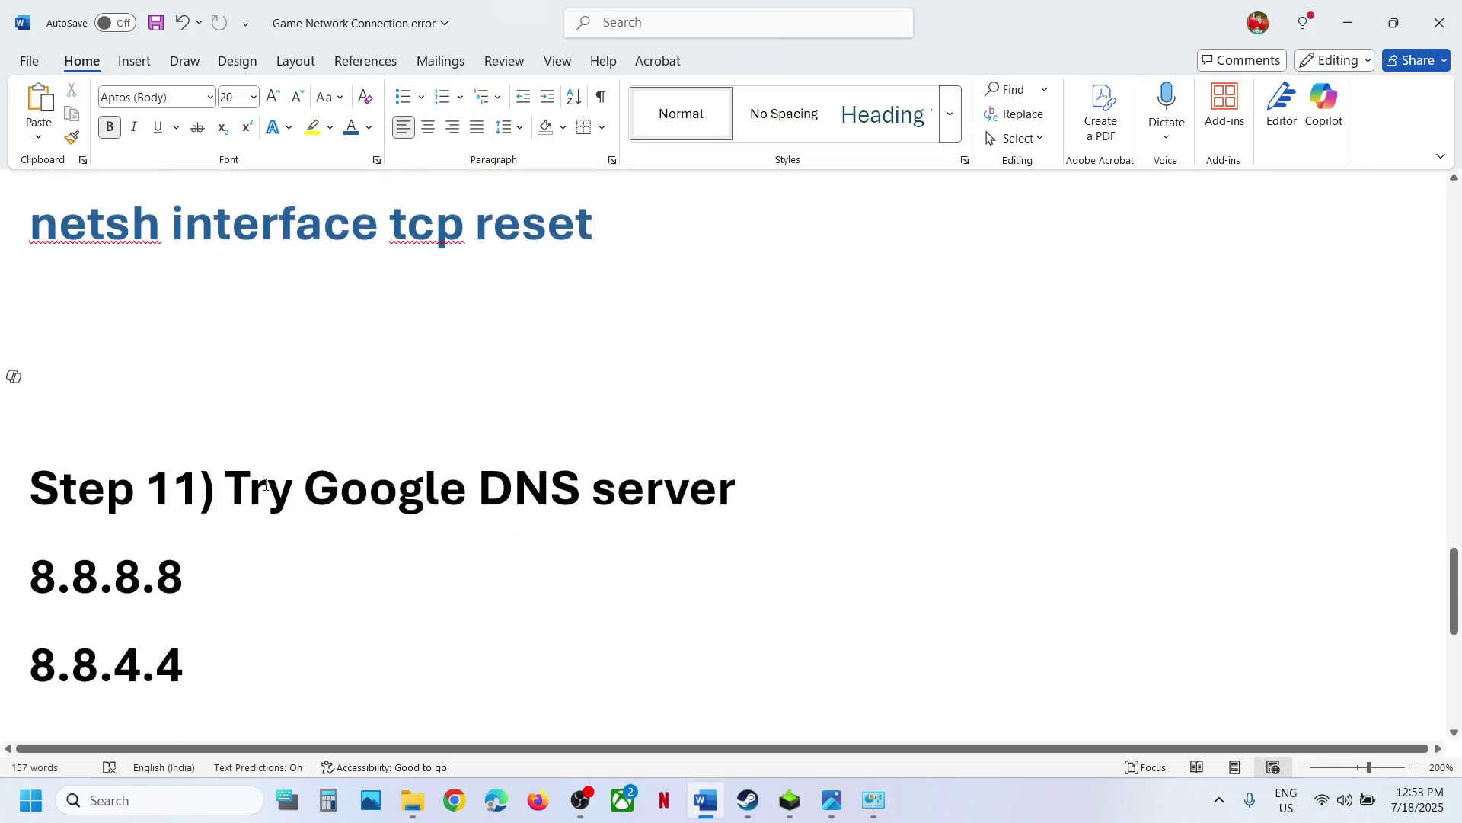
pyautogui.moveTo(265, 483); pyautogui.dragTo(727, 492)
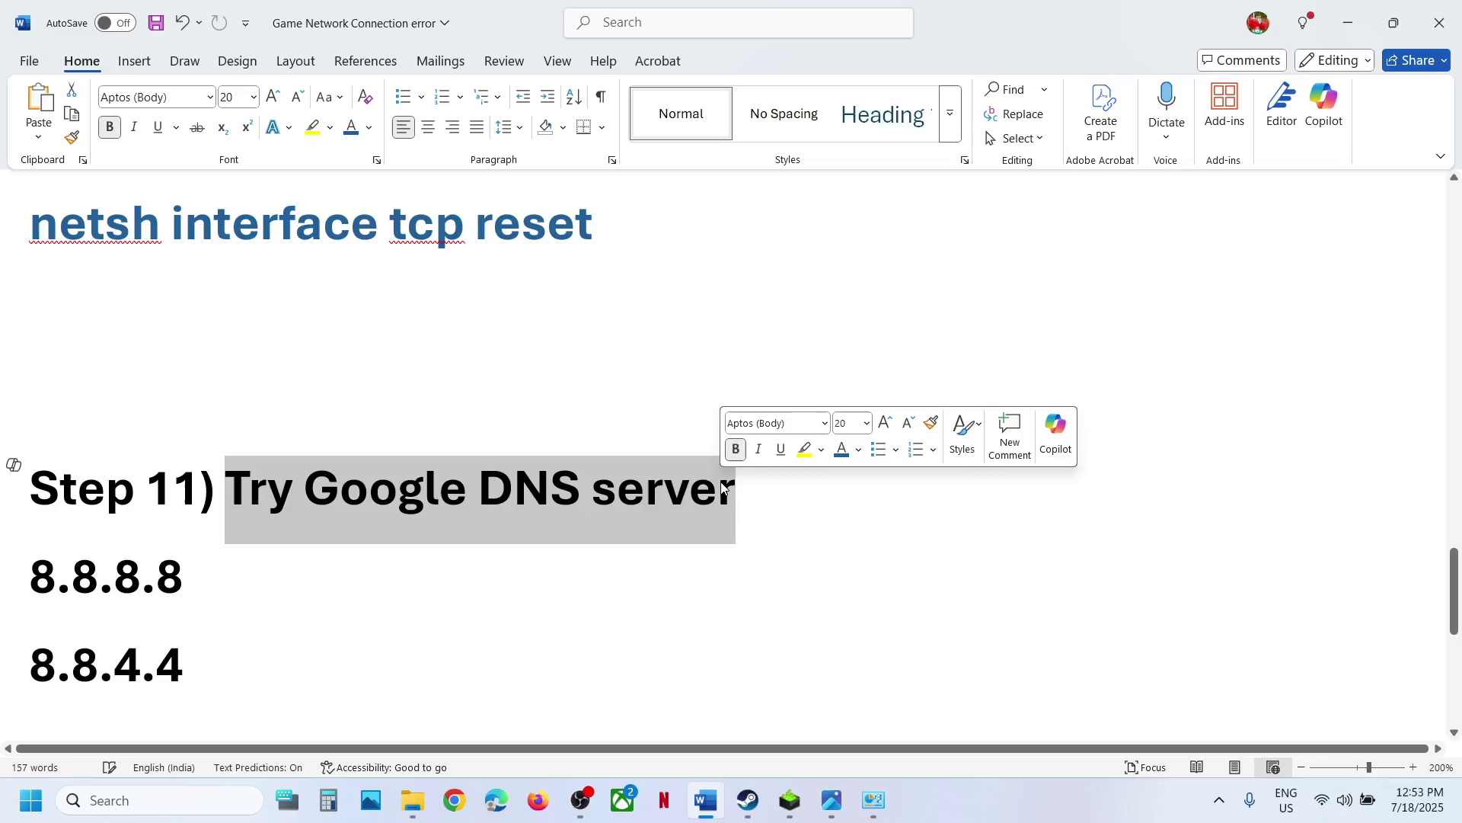
pyautogui.click(174, 809)
pyautogui.write('control')
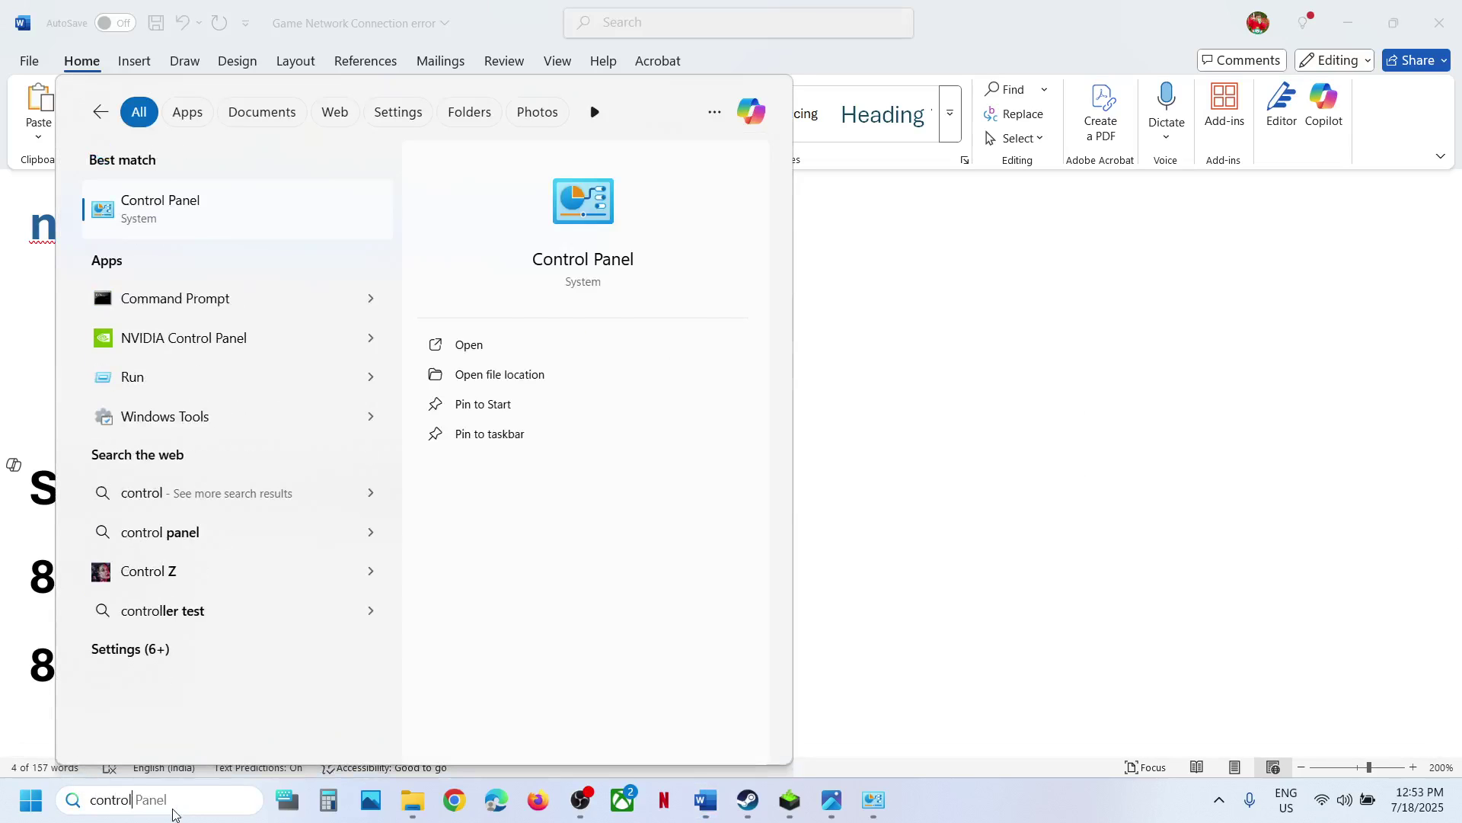
pyautogui.press('Return')
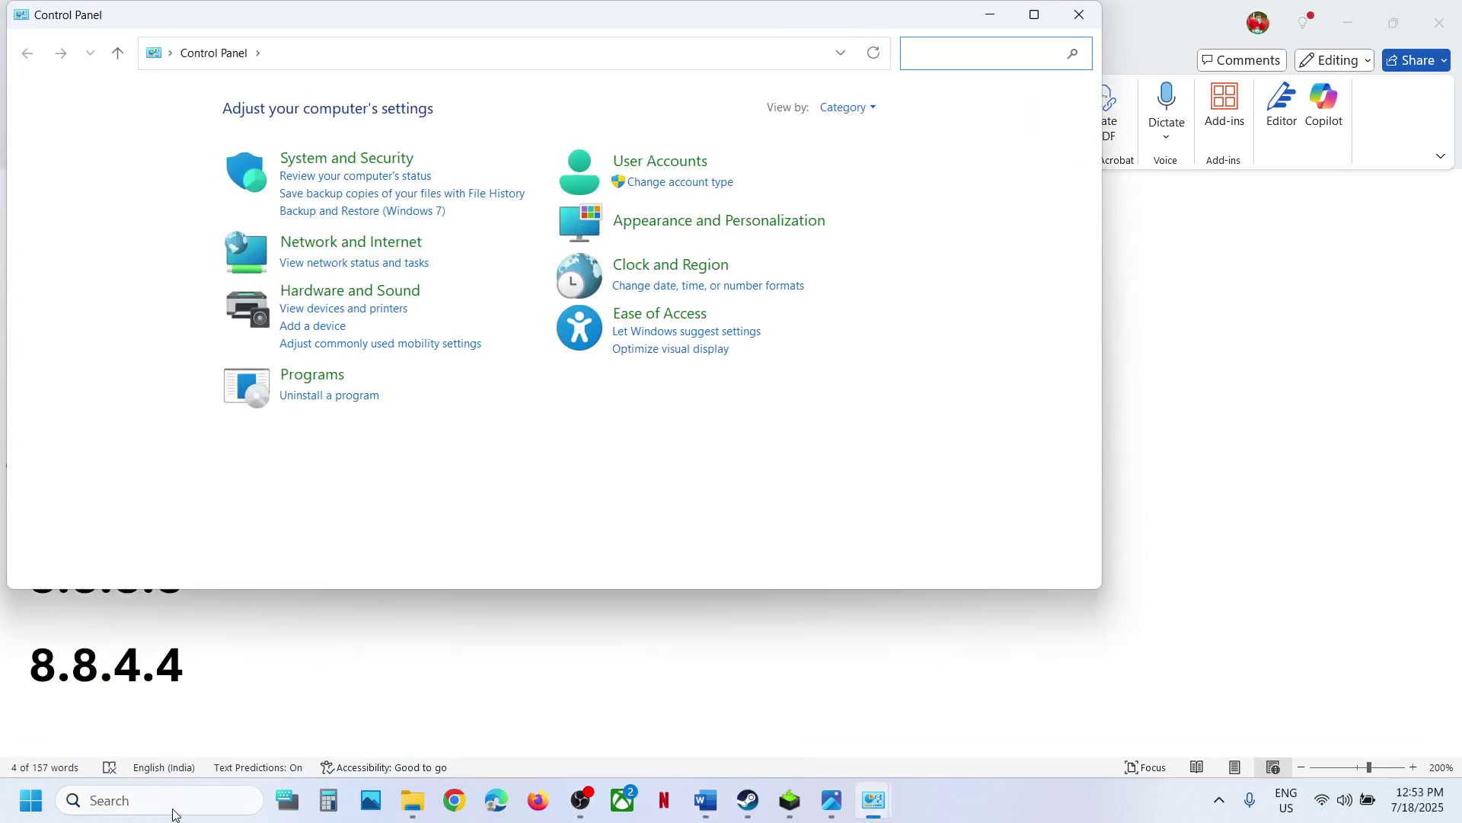
pyautogui.click(305, 244)
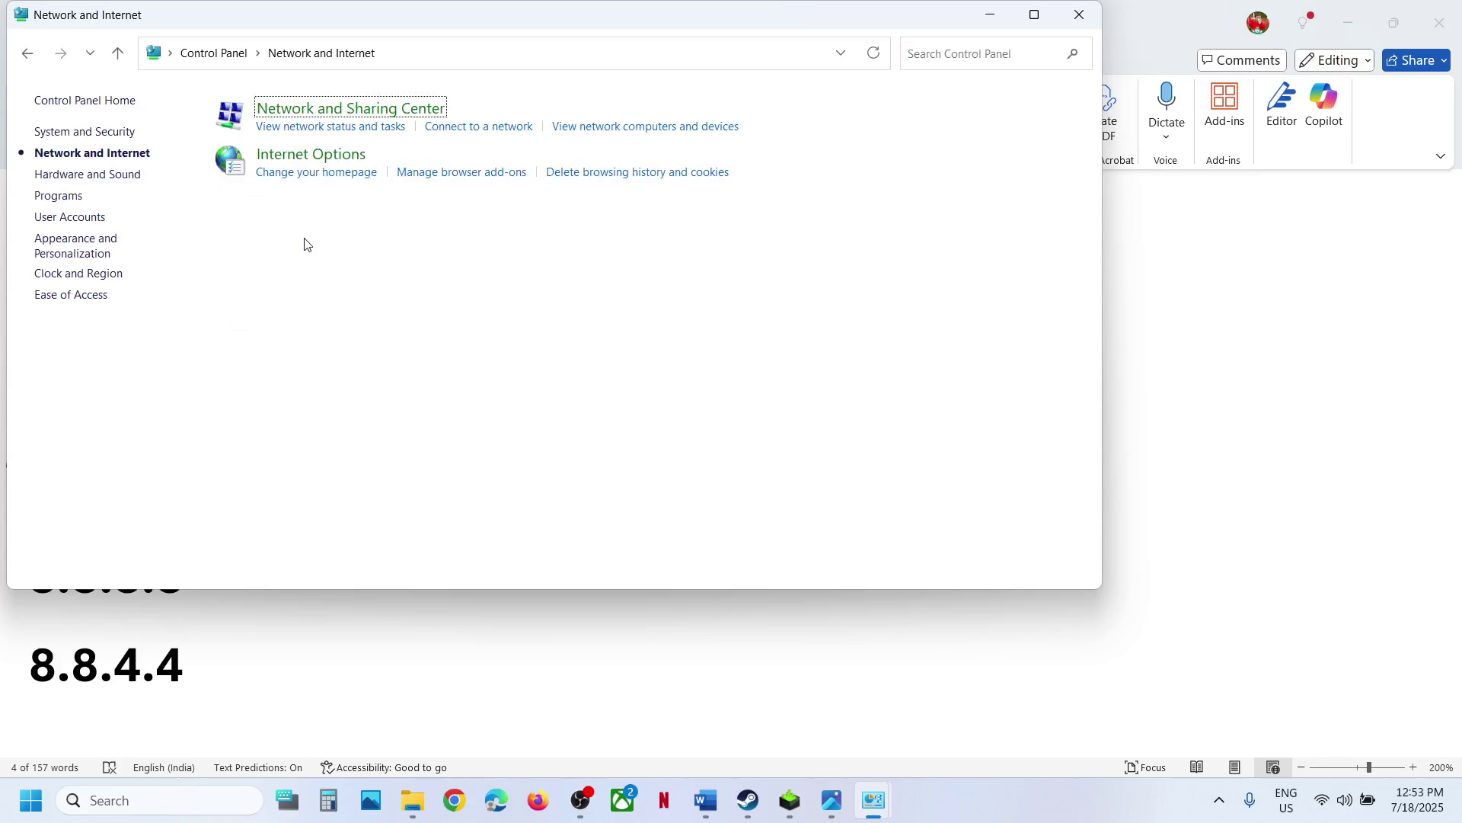
pyautogui.click(332, 113)
pyautogui.click(637, 180)
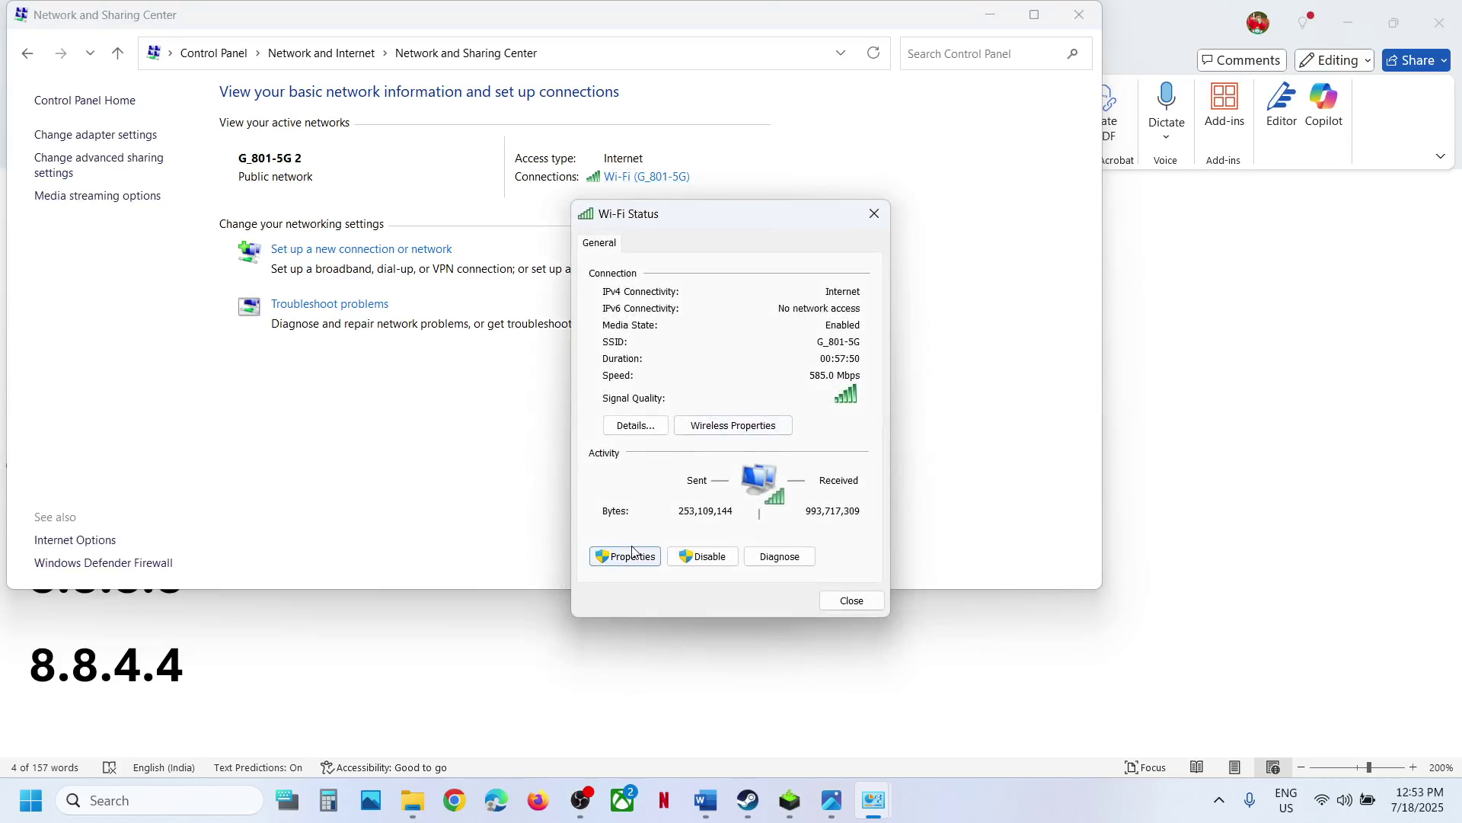
# Step: Set the Wi-Fi adapter's IPv4 DNS servers to 8.8.8.8 and 8.8.4.4, with settings validated upon exit
pyautogui.click(632, 552)
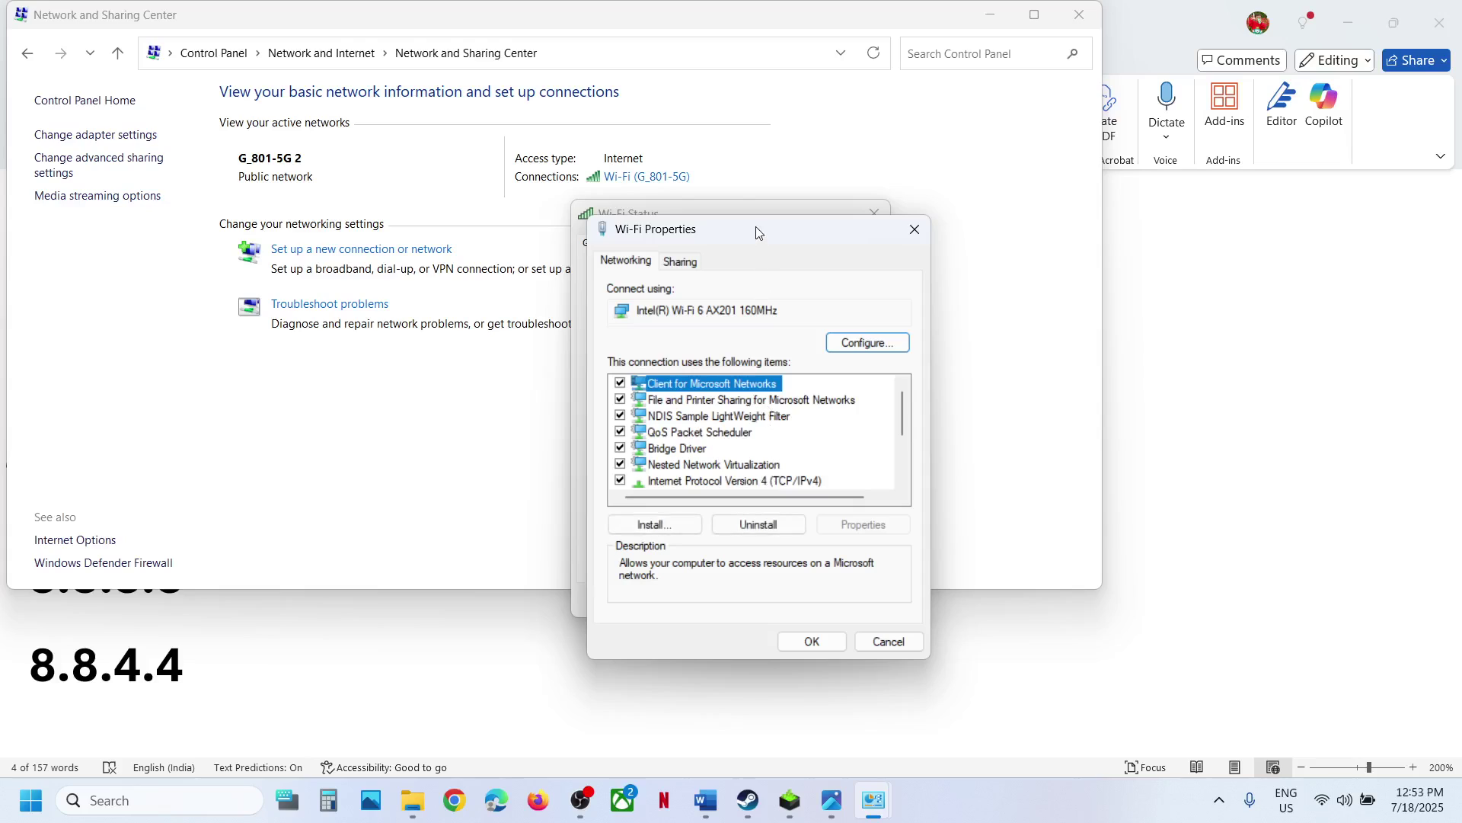
pyautogui.moveTo(758, 231); pyautogui.dragTo(586, 109)
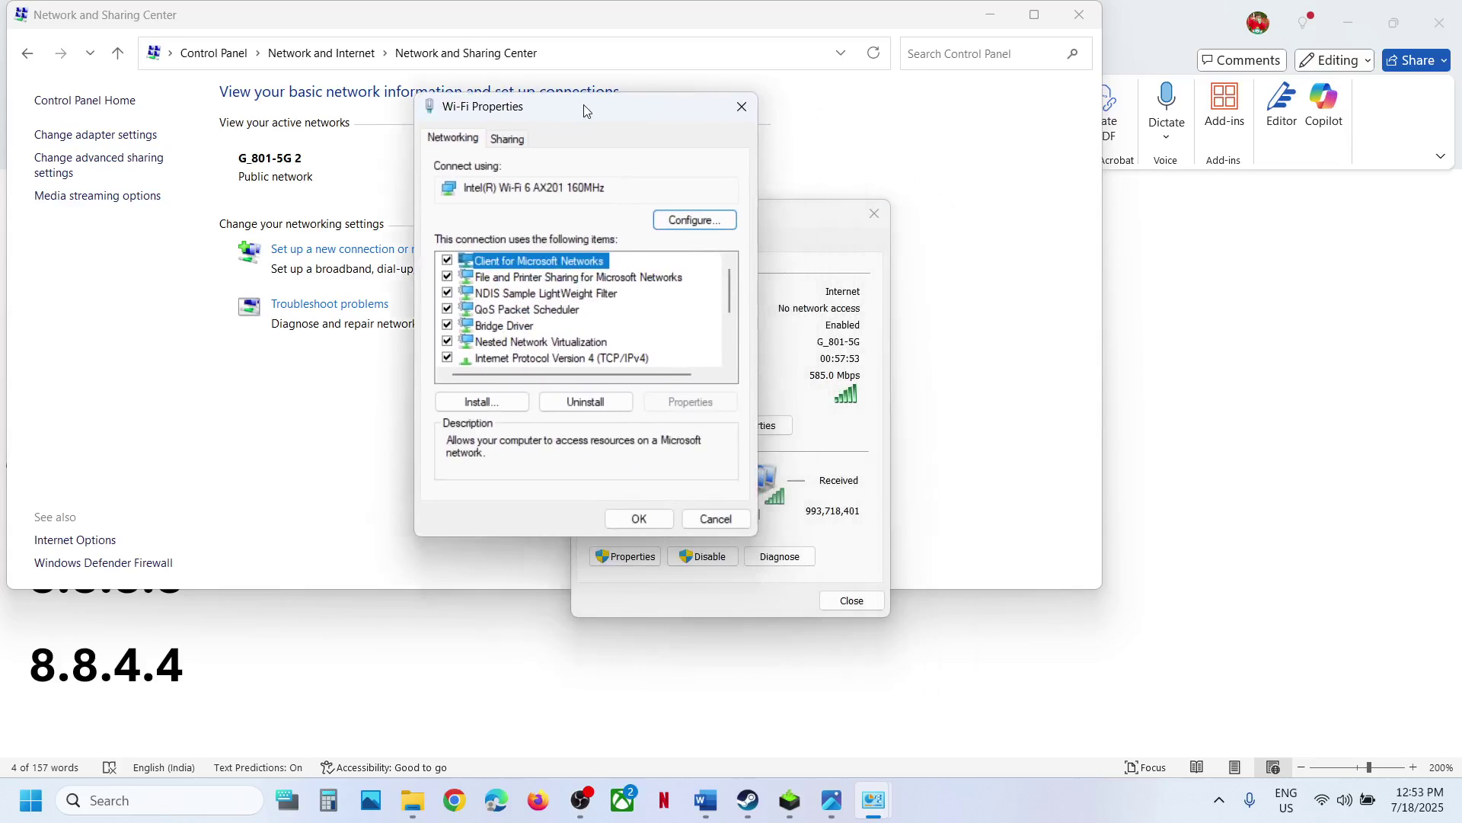
pyautogui.click(550, 361)
pyautogui.moveTo(734, 294); pyautogui.dragTo(735, 311)
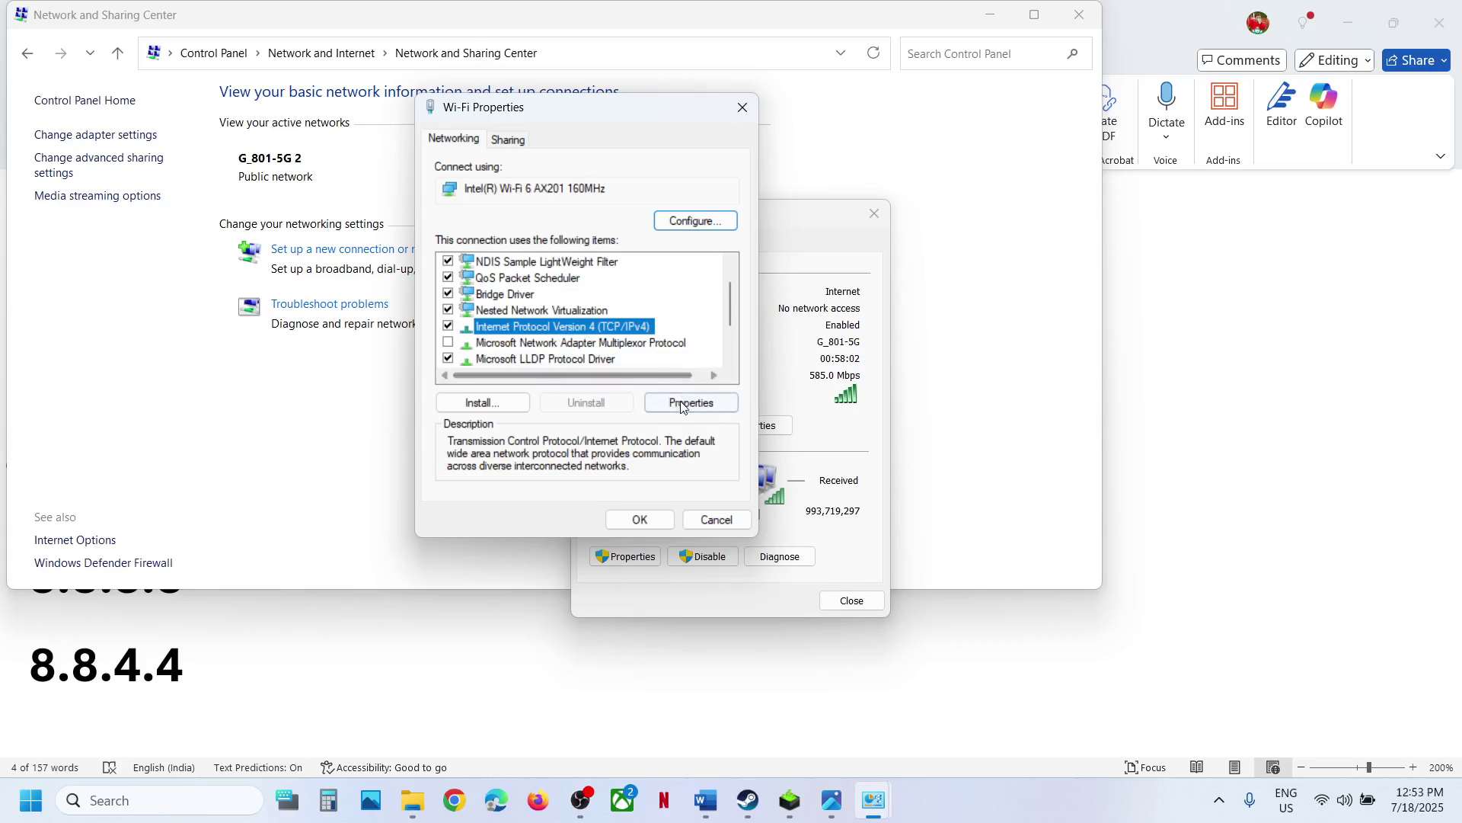
pyautogui.click(699, 405)
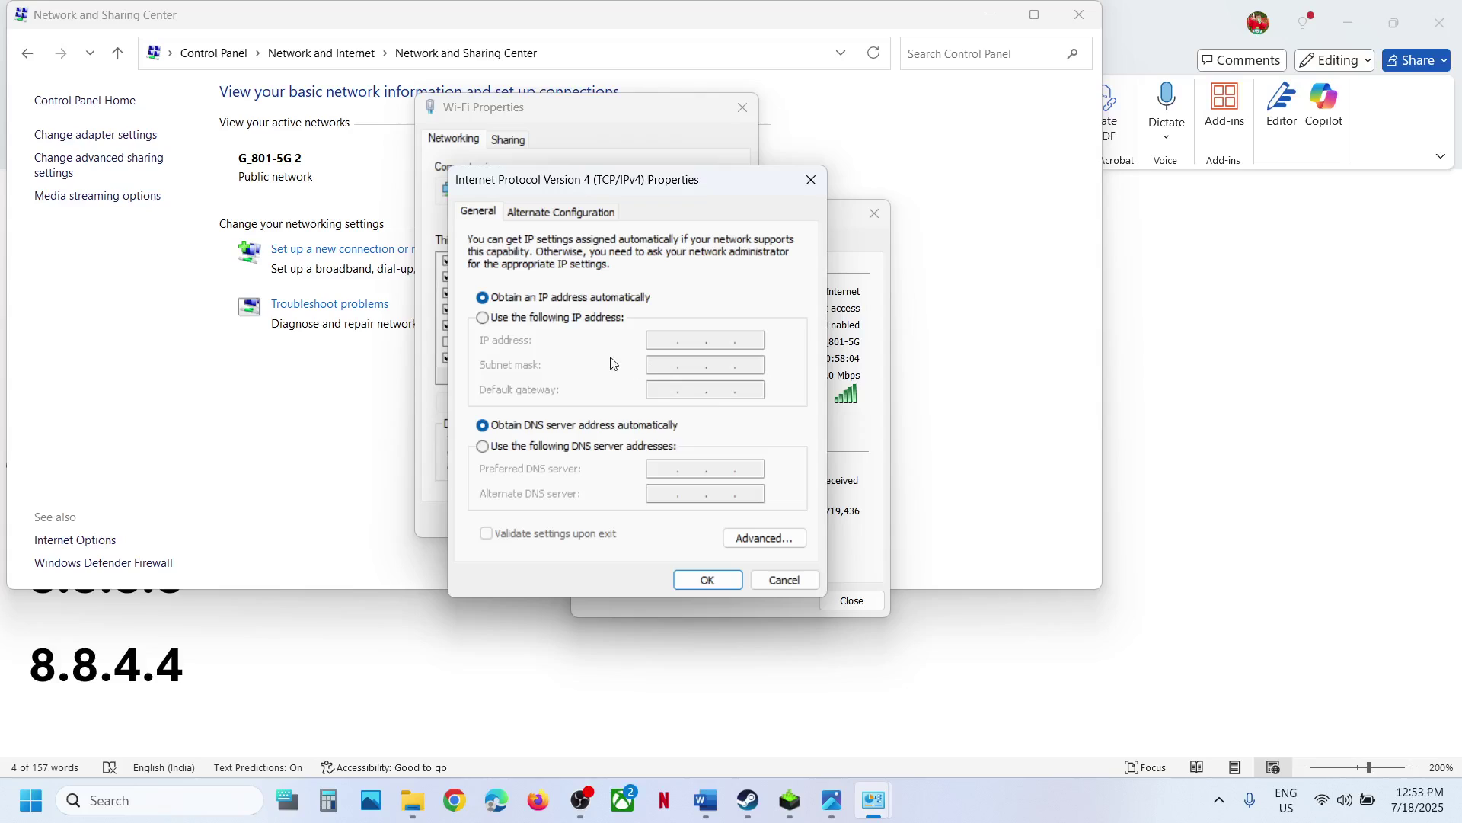
pyautogui.click(483, 447)
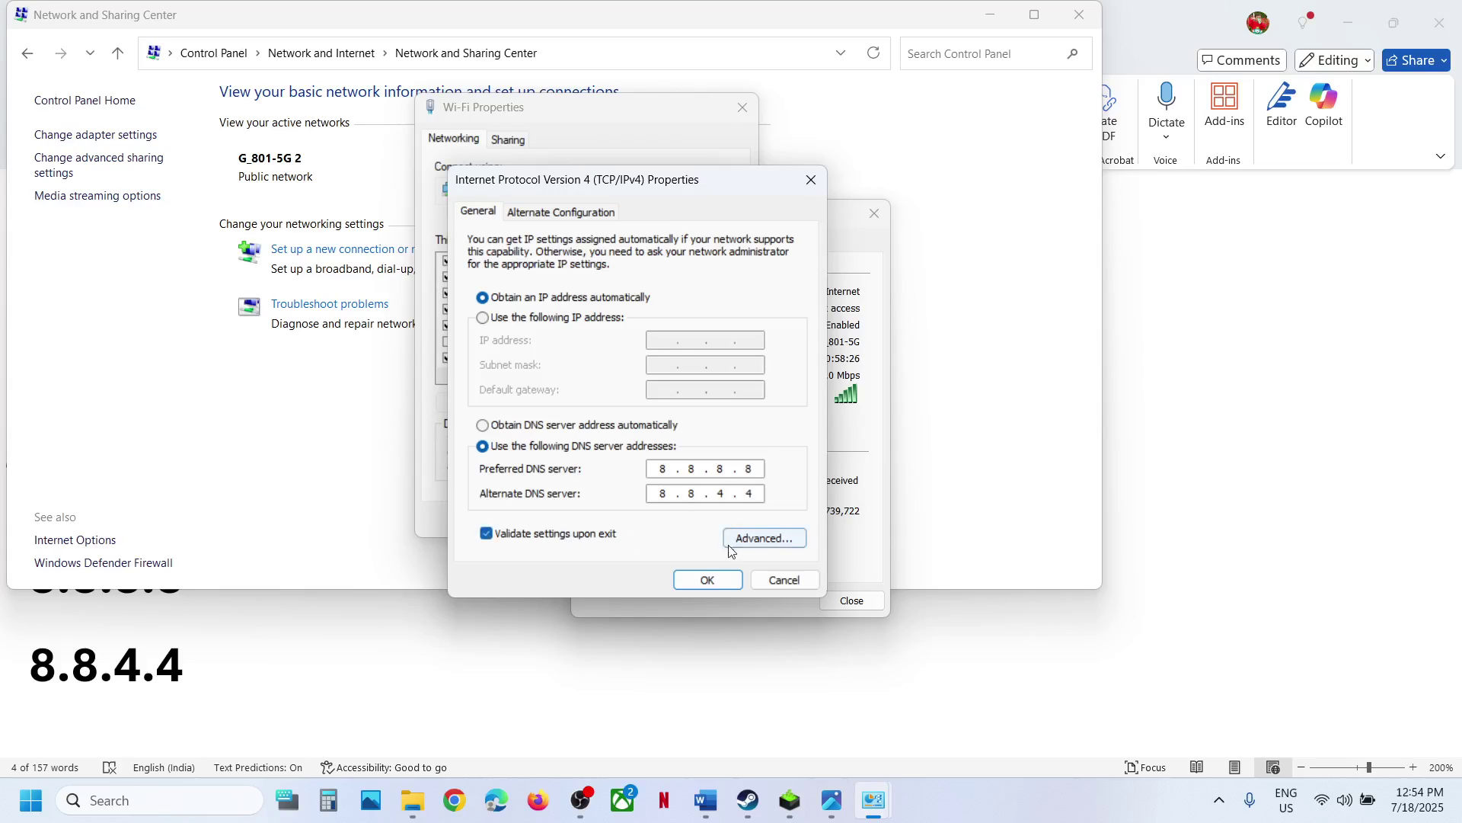
pyautogui.click(707, 580)
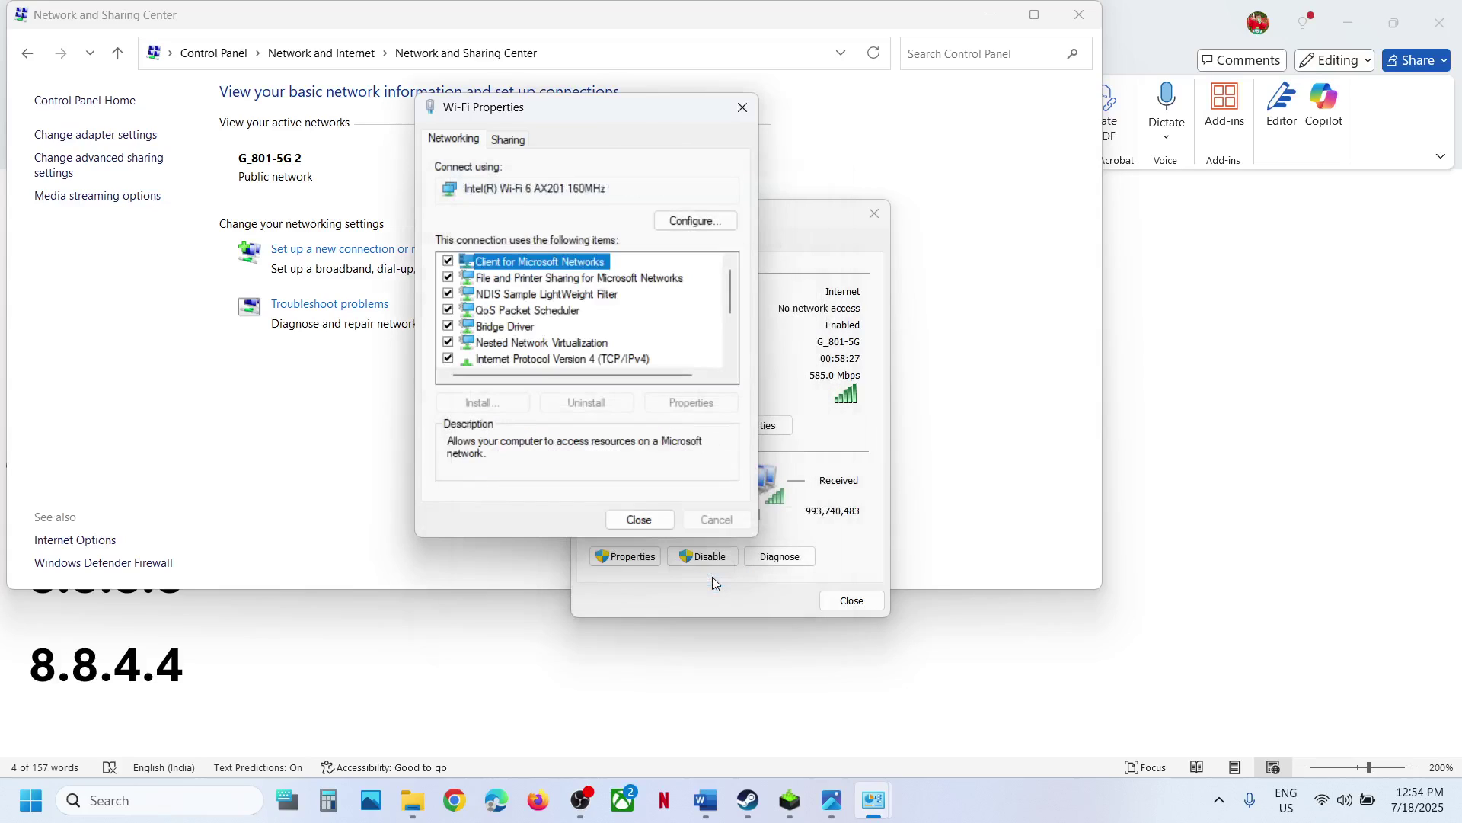
# Step: Cancel the network diagnostics and close the remaining Wi-Fi and Control Panel windows
pyautogui.click(643, 520)
pyautogui.click(779, 556)
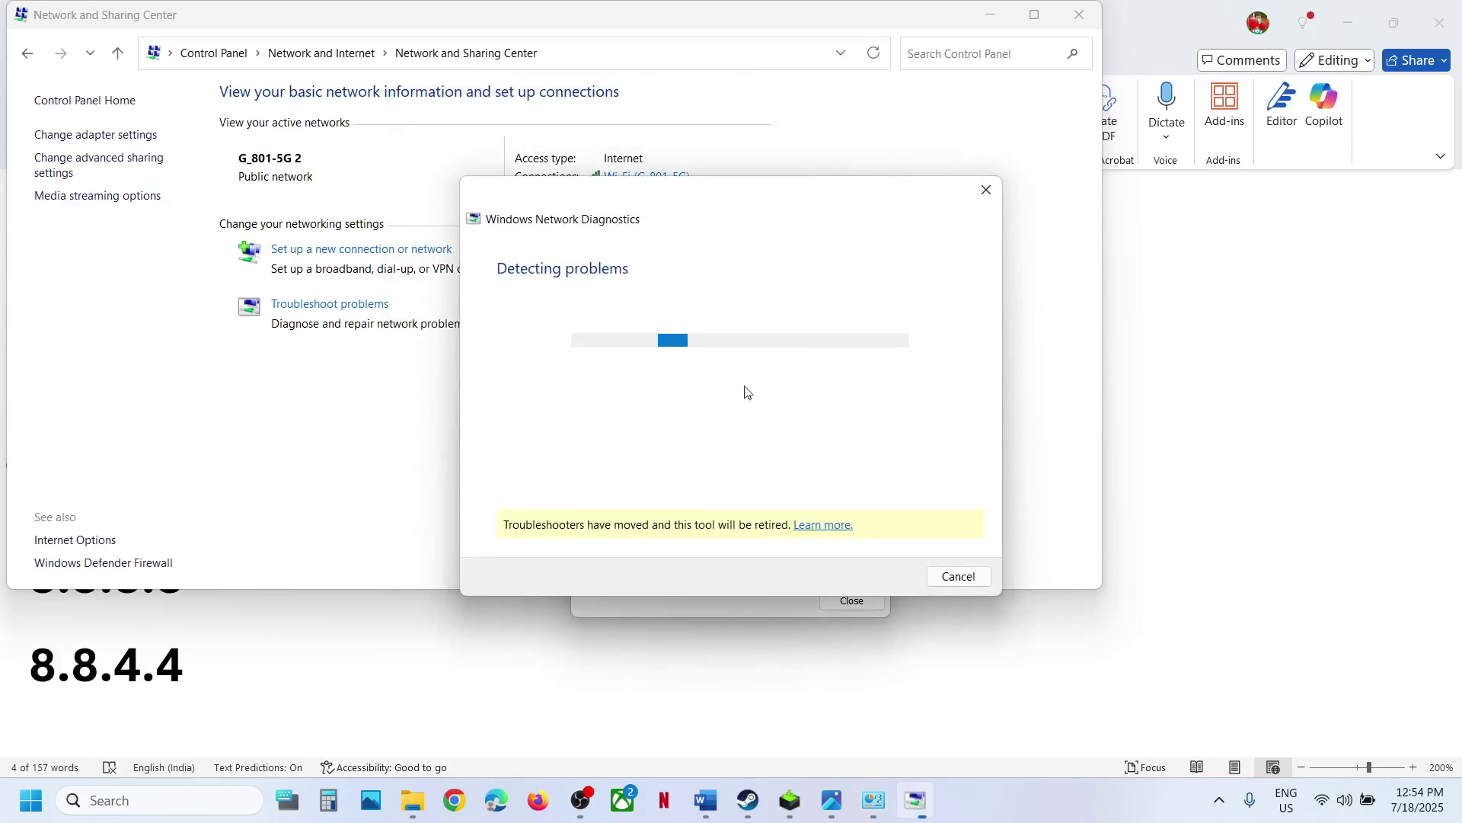
pyautogui.click(958, 576)
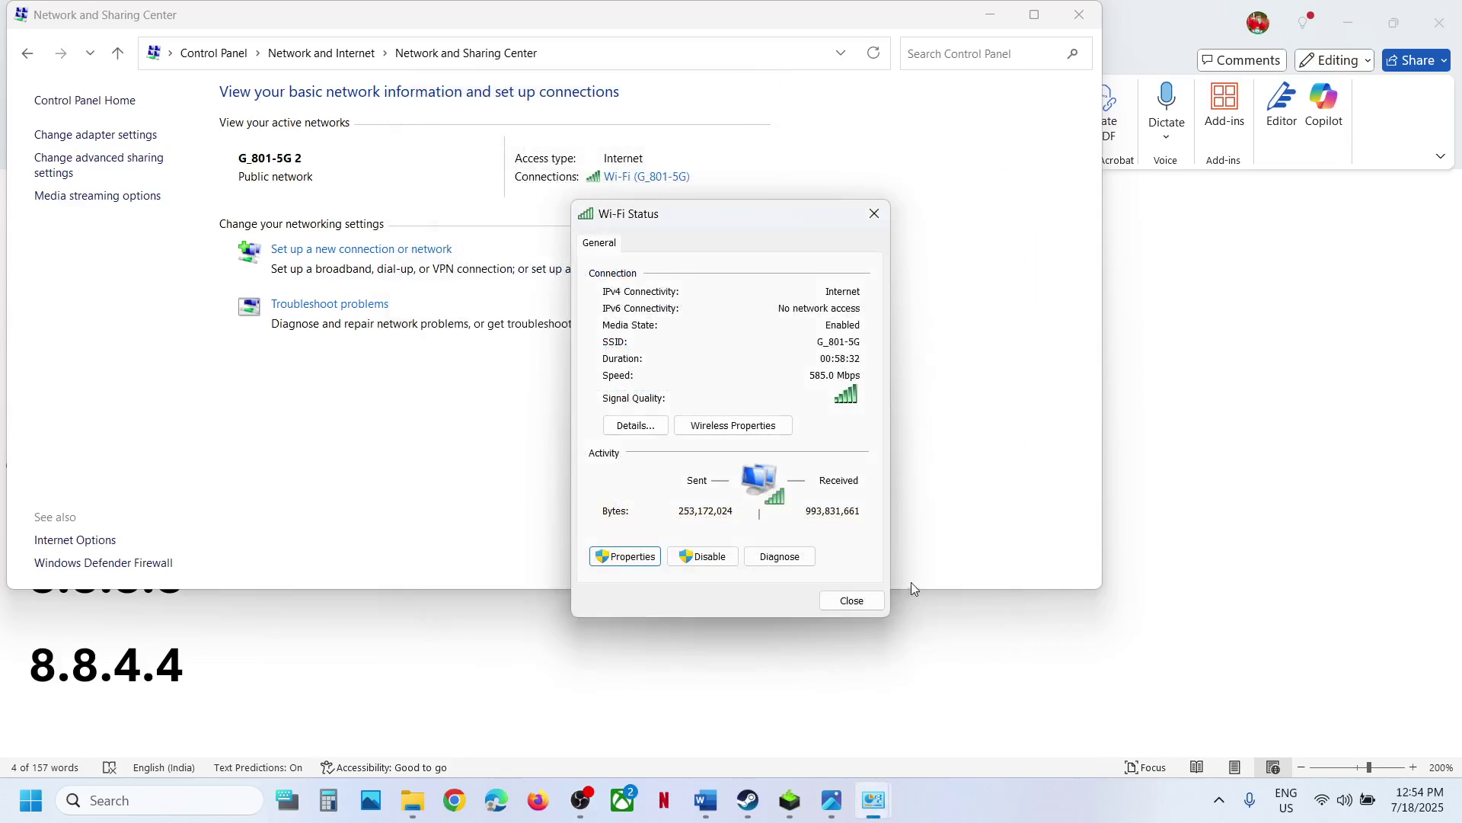
pyautogui.click(869, 600)
pyautogui.click(1094, 23)
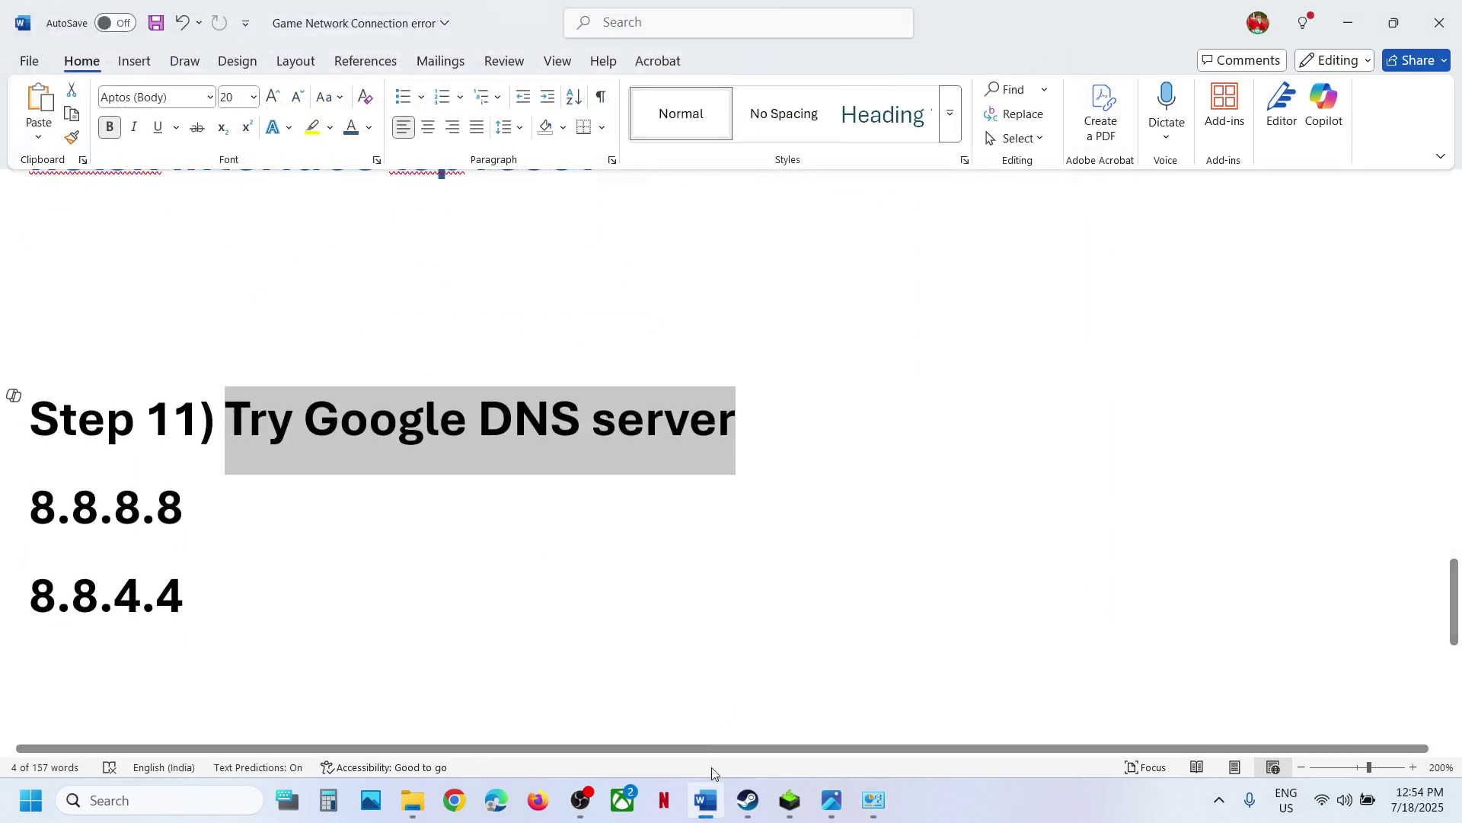
# Step: Highlight the Step 12 advice on switching networks and connect the computer to the G_801-4G Wi-Fi network
pyautogui.click(747, 800)
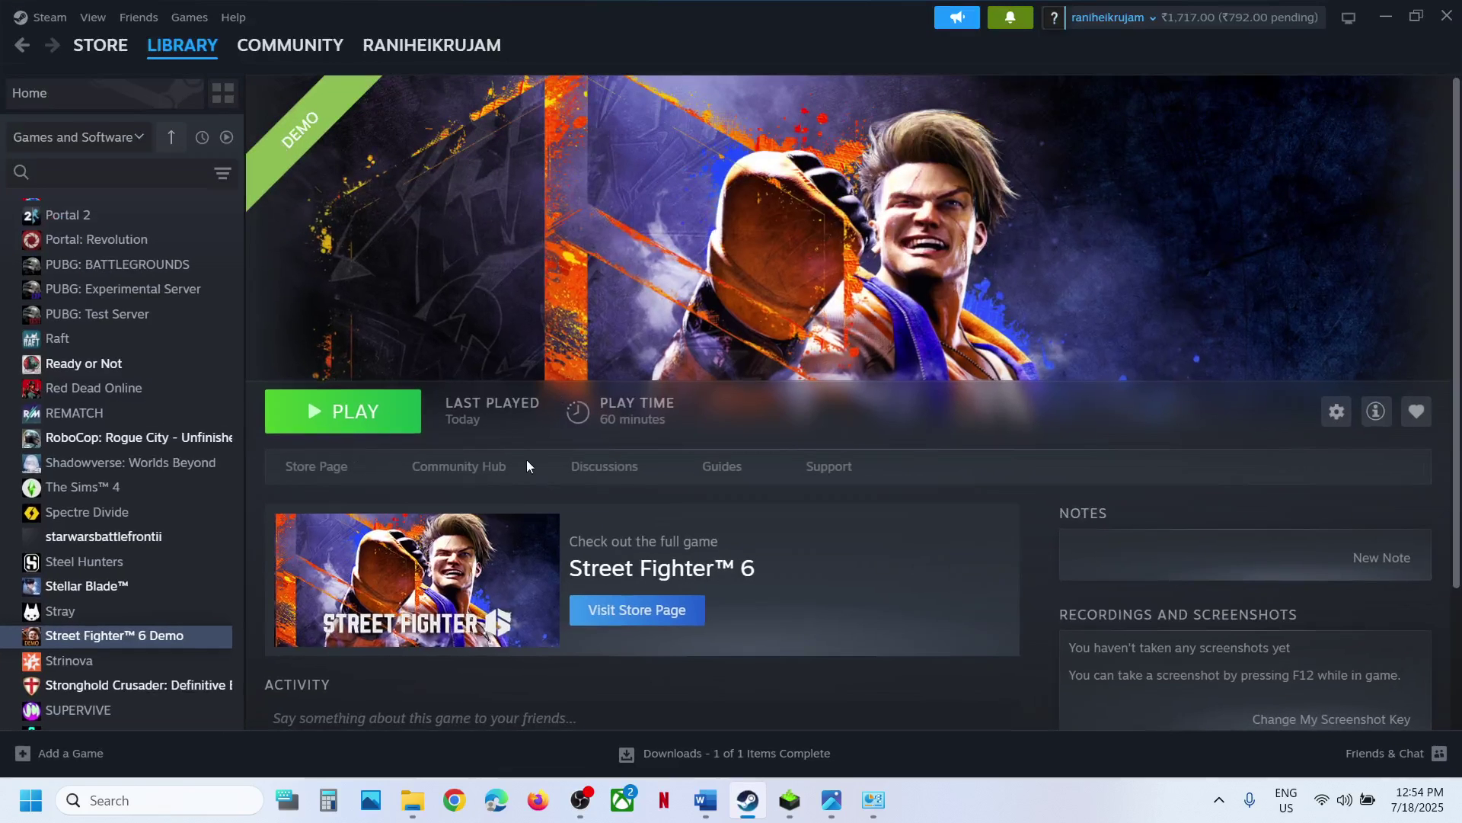
pyautogui.click(705, 800)
pyautogui.scroll(-3, 535, 519)
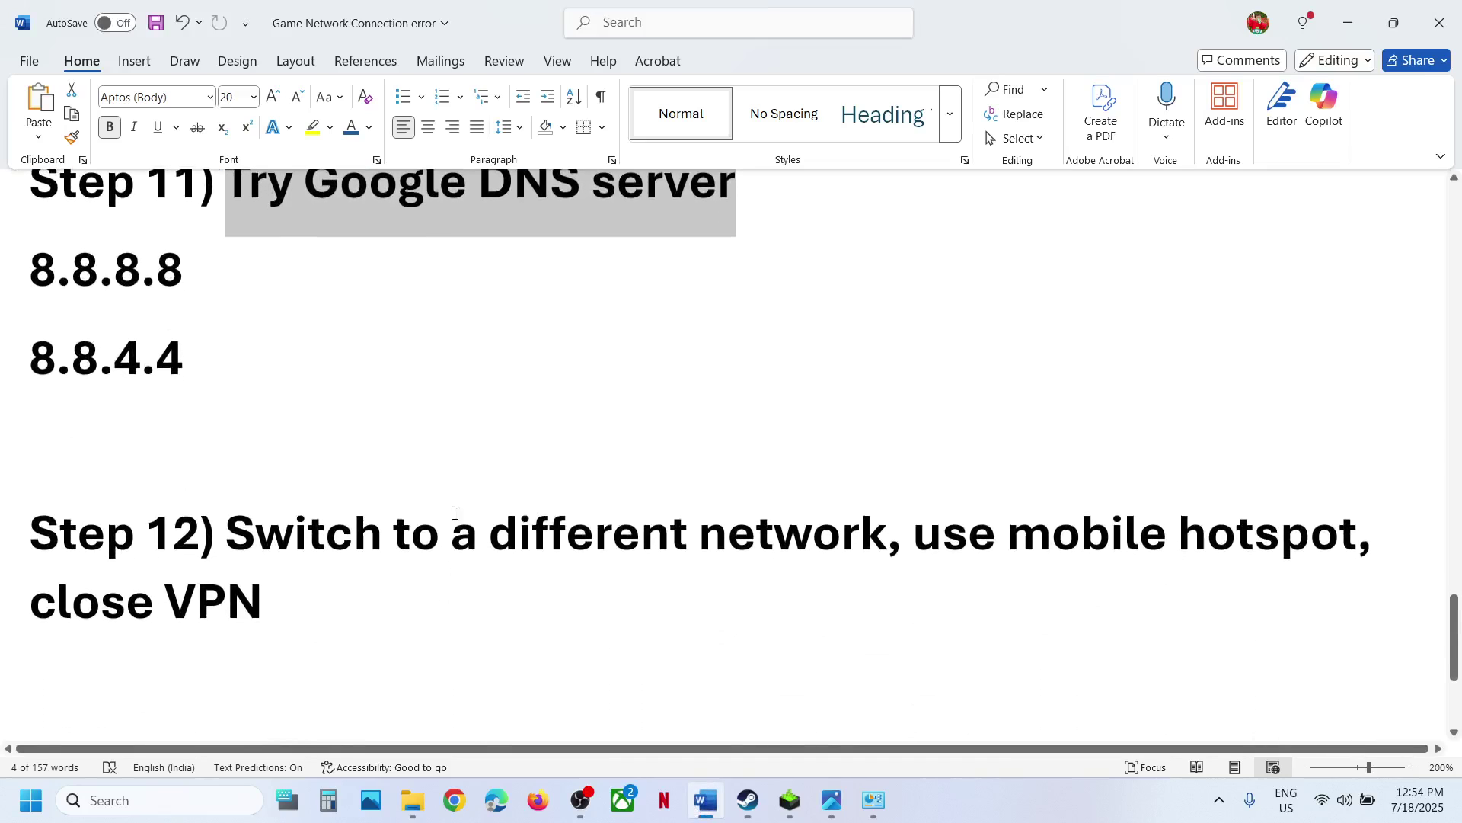
pyautogui.moveTo(352, 517); pyautogui.dragTo(887, 533)
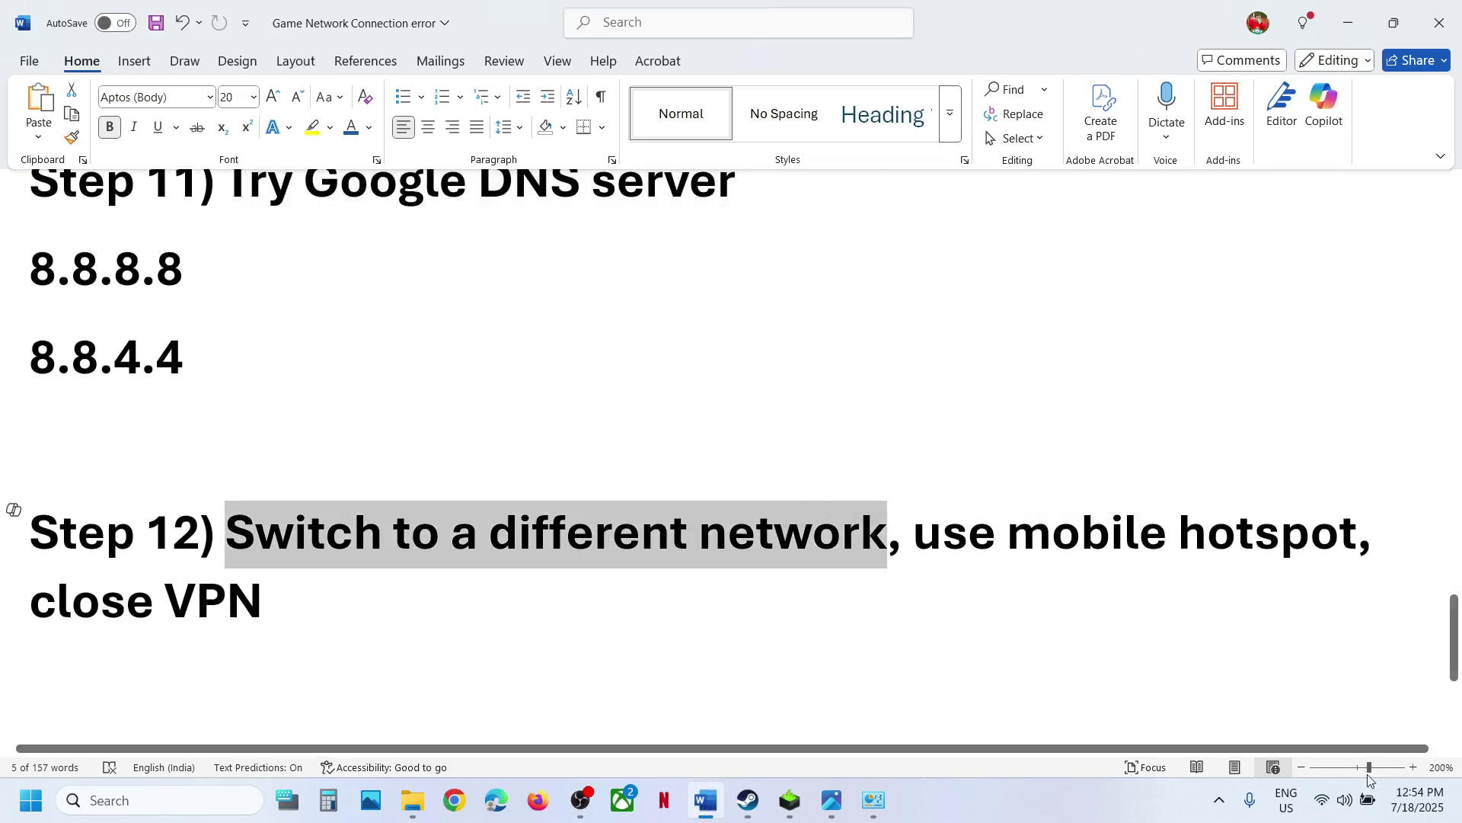
pyautogui.click(1327, 818)
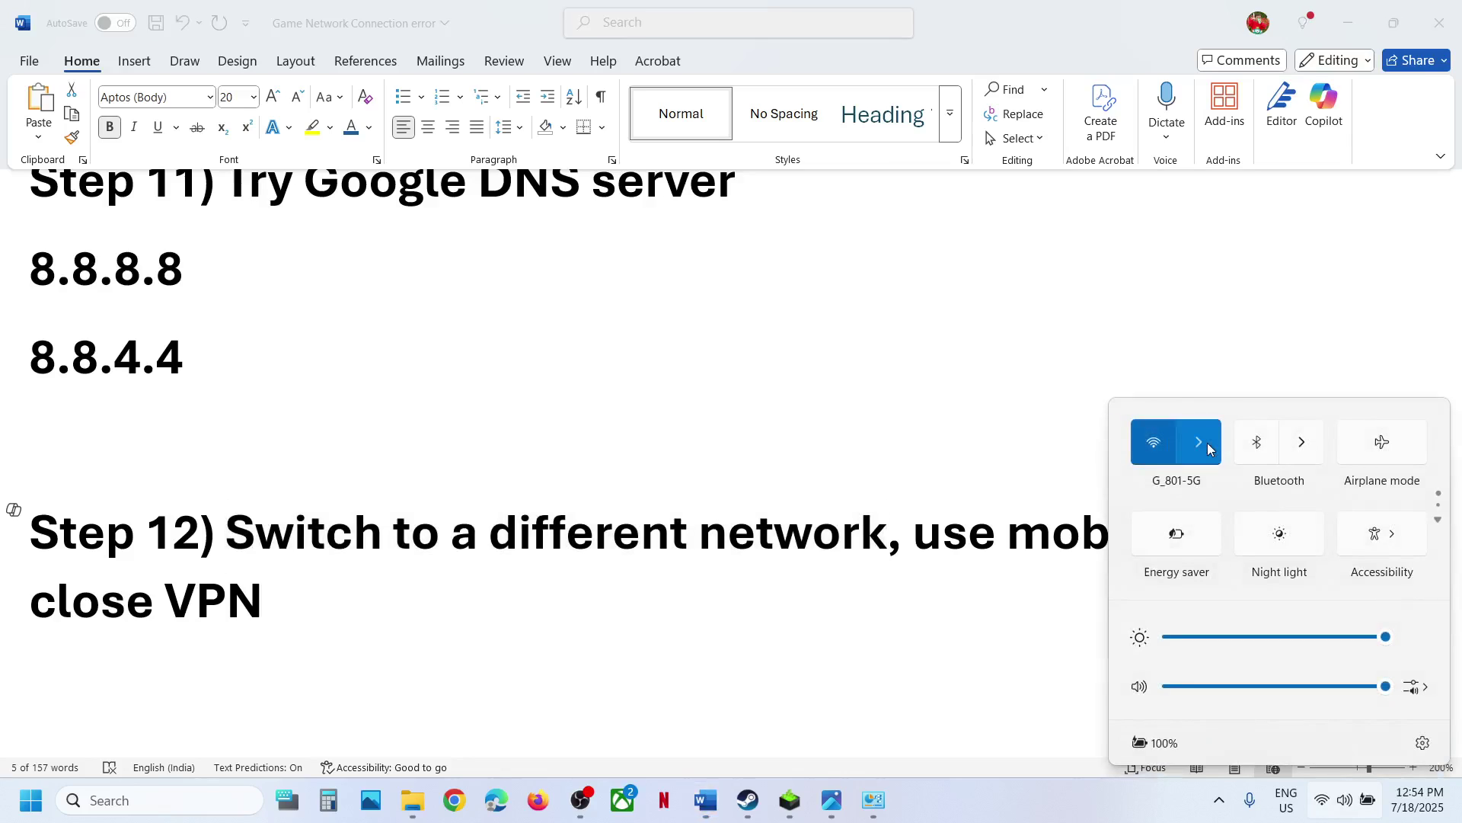
pyautogui.click(1208, 442)
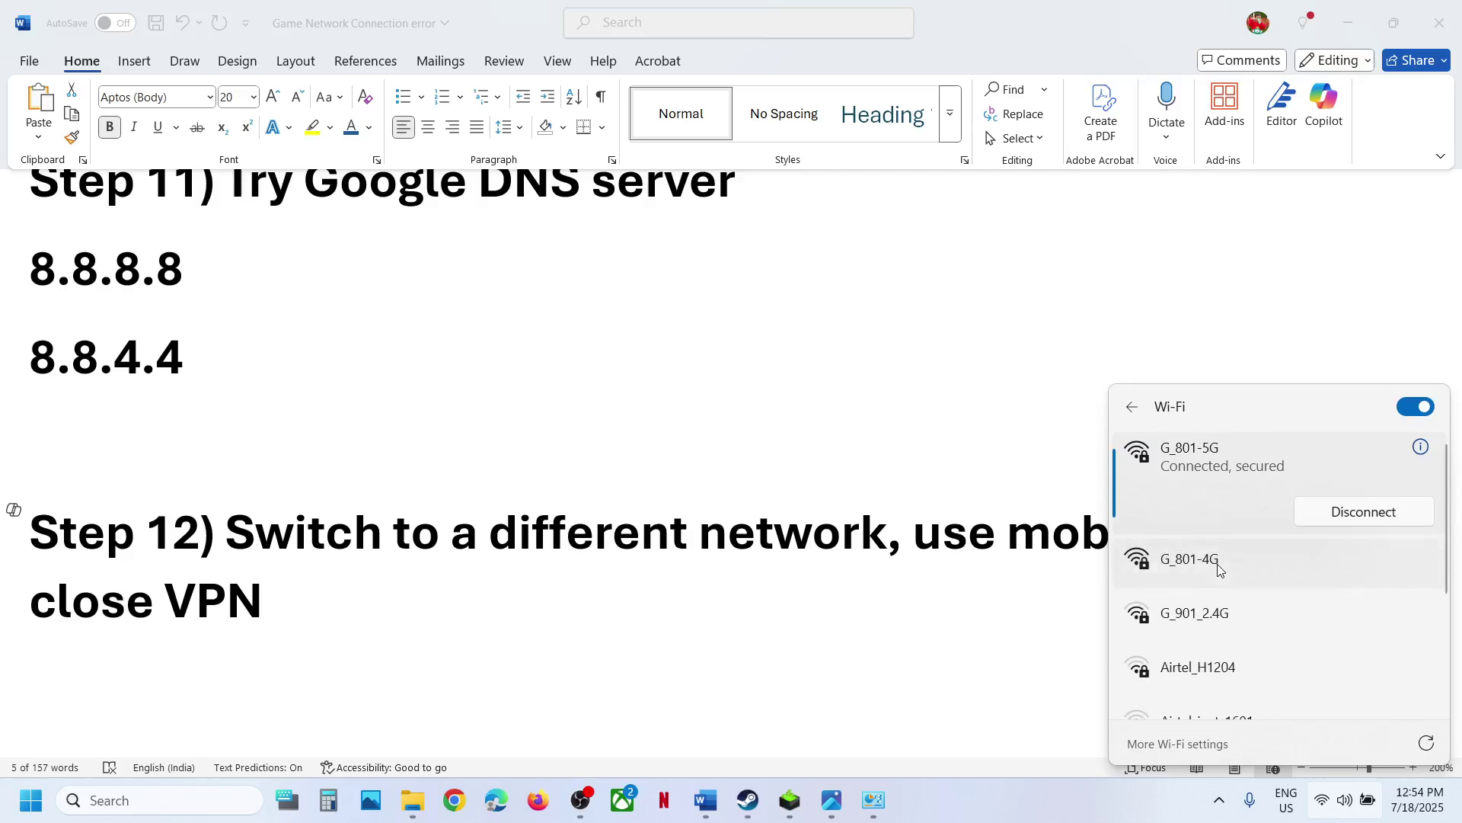
pyautogui.click(1219, 562)
pyautogui.click(1346, 600)
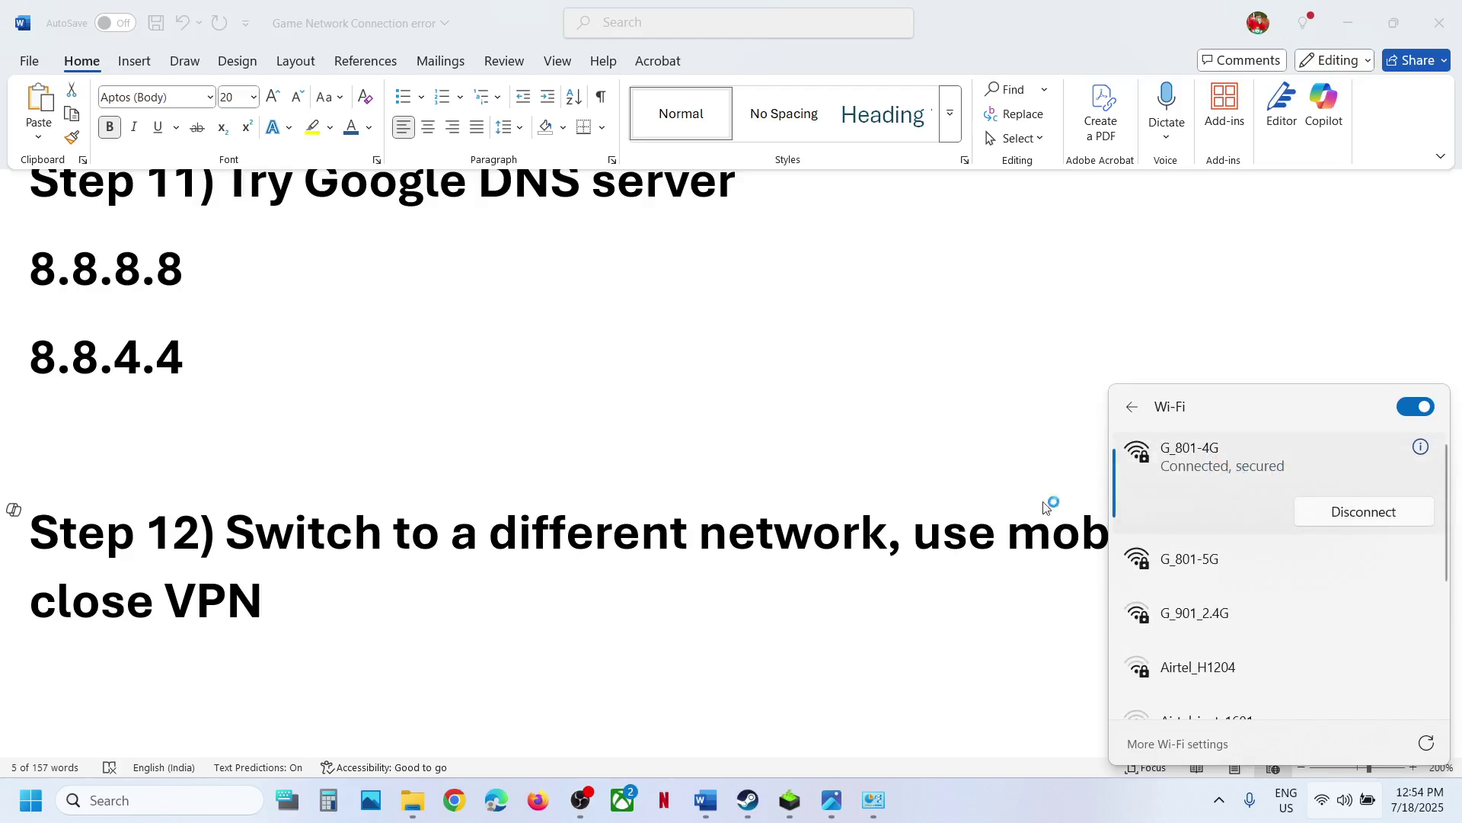
pyautogui.click(933, 529)
# Step: Highlight the "use mobile hotspot" and "close VPN" advice in Step 12, viewing the available Wi-Fi networks in between
pyautogui.moveTo(926, 543); pyautogui.dragTo(1352, 543)
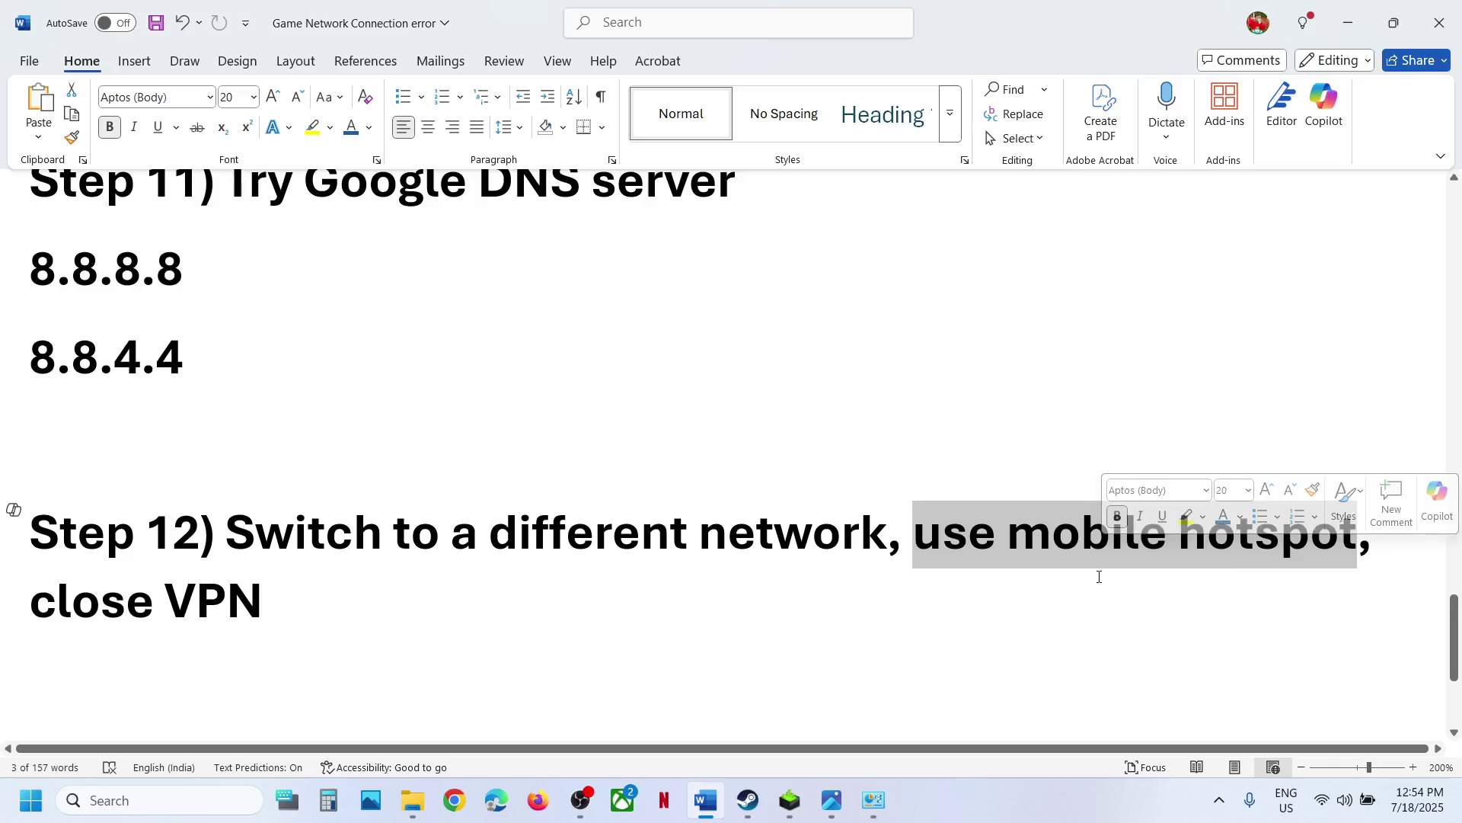
pyautogui.click(1326, 795)
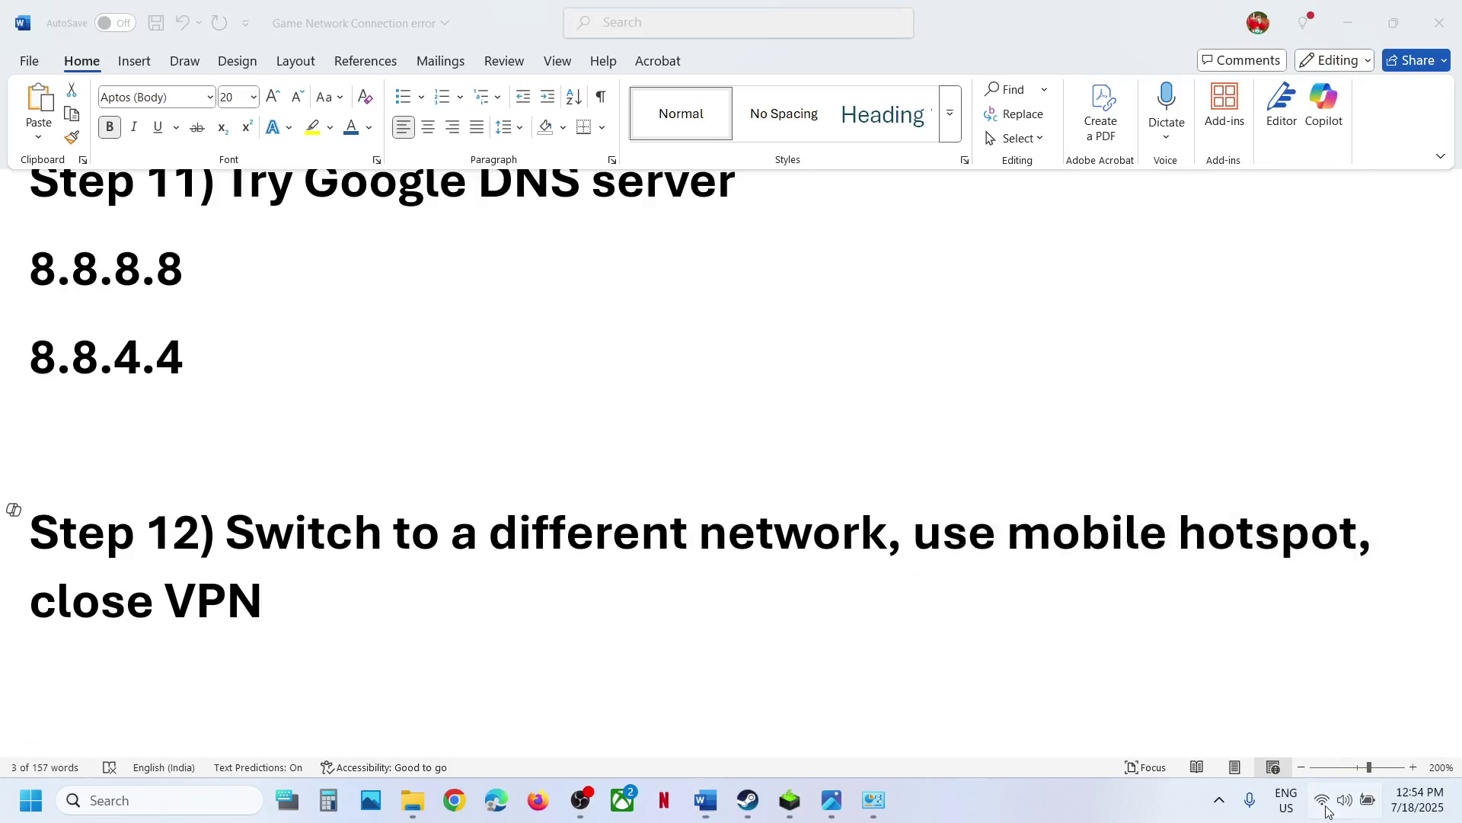
pyautogui.click(1207, 436)
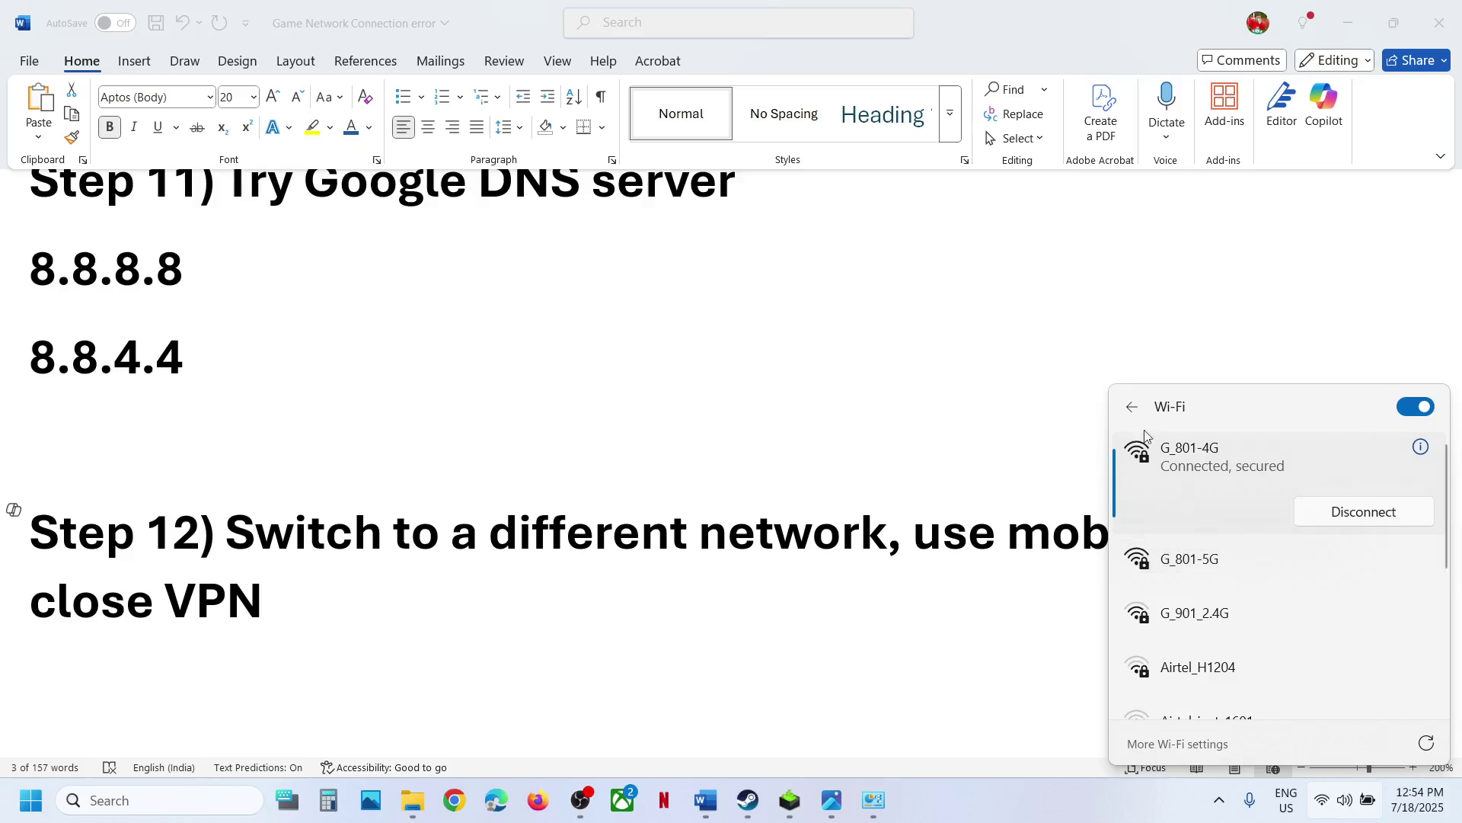
pyautogui.click(844, 608)
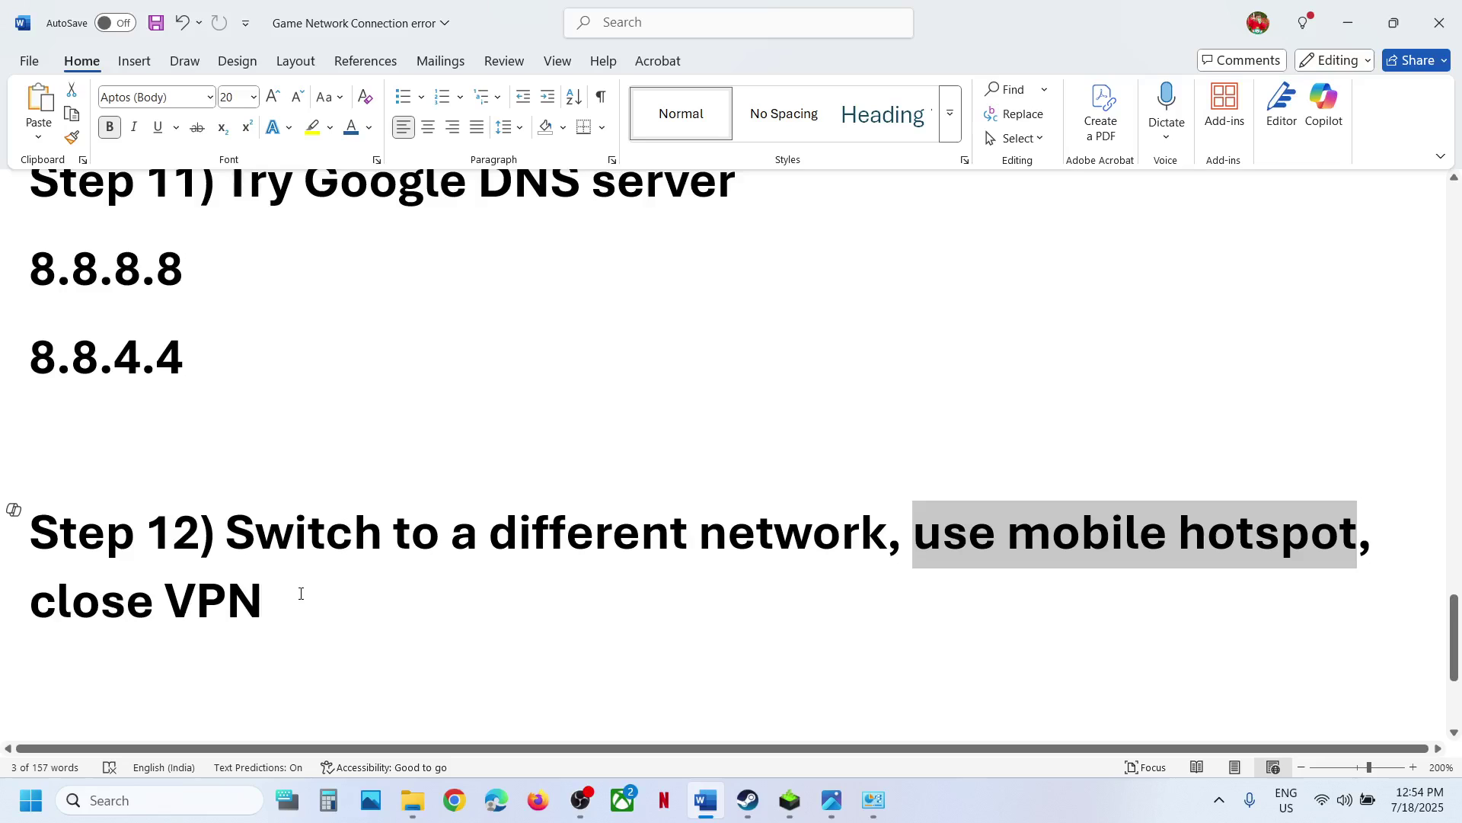
pyautogui.moveTo(301, 594); pyautogui.dragTo(30, 603)
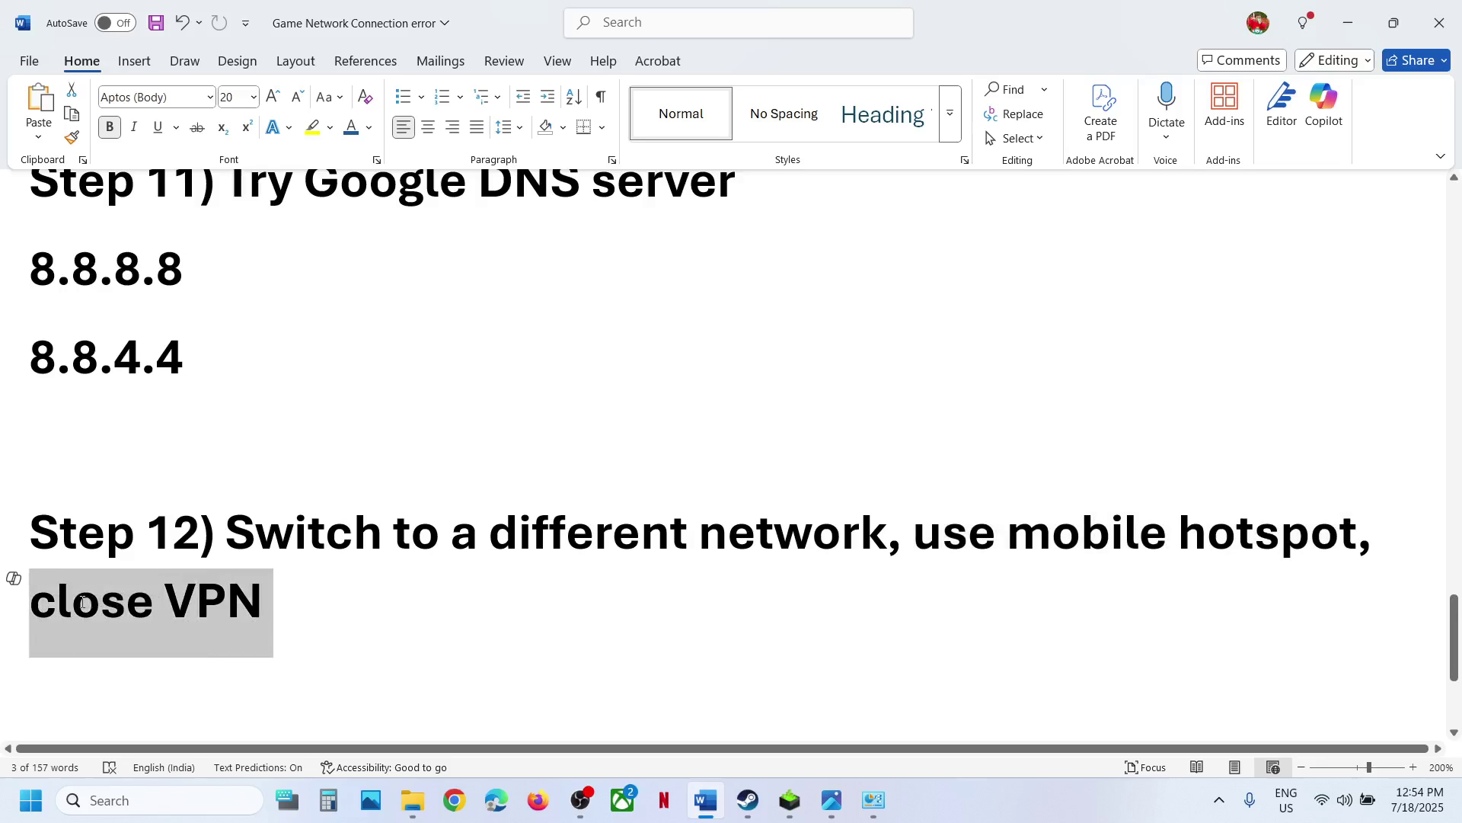
# Step: Highlight the Step 13 advice "Use Ethernet connection" and briefly view the Street Fighter 6 Demo page in Steam
pyautogui.click(258, 623)
pyautogui.scroll(-2, 257, 623)
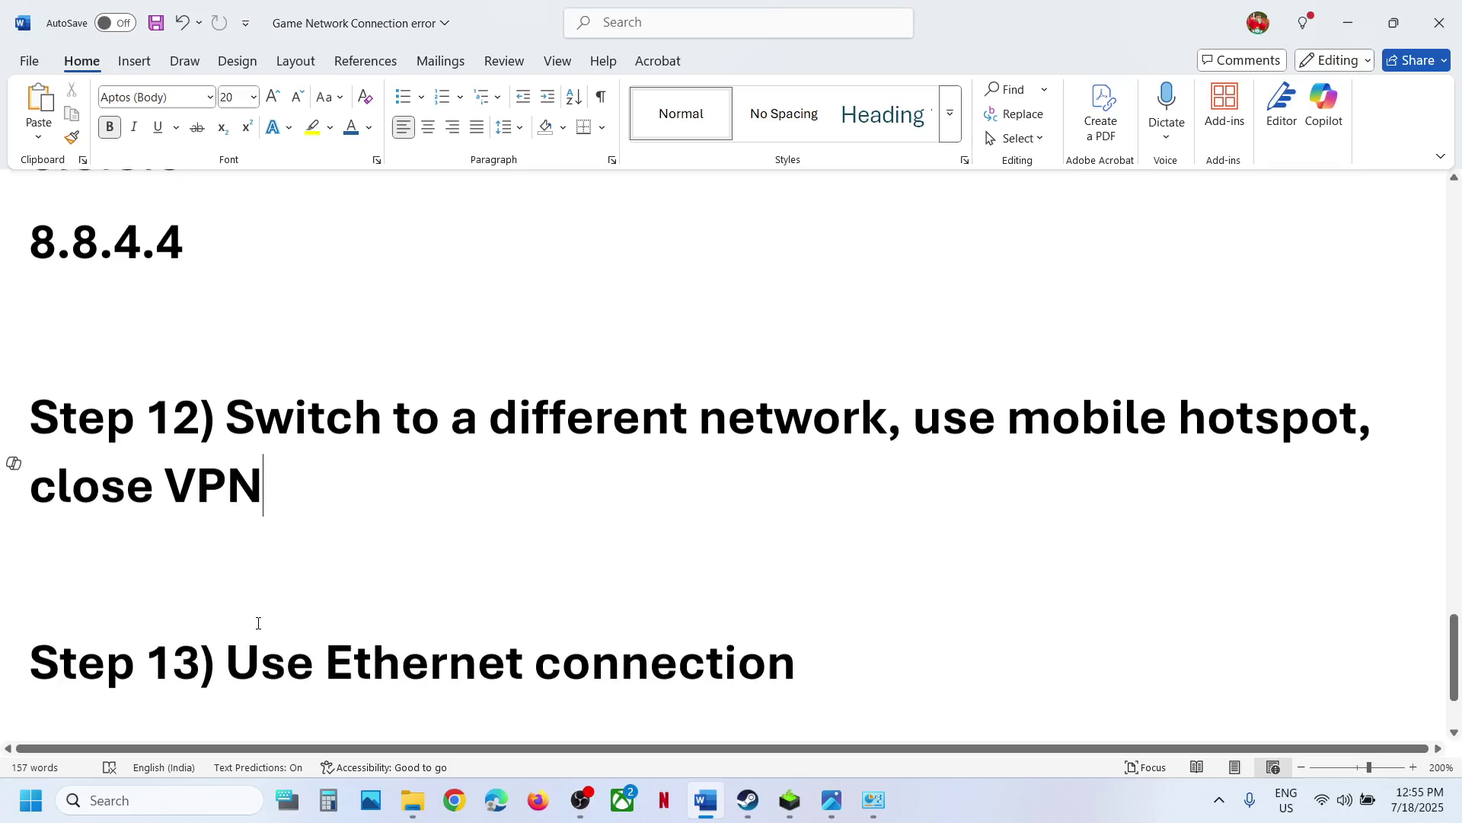
pyautogui.scroll(-1, 257, 623)
pyautogui.moveTo(226, 602); pyautogui.dragTo(737, 609)
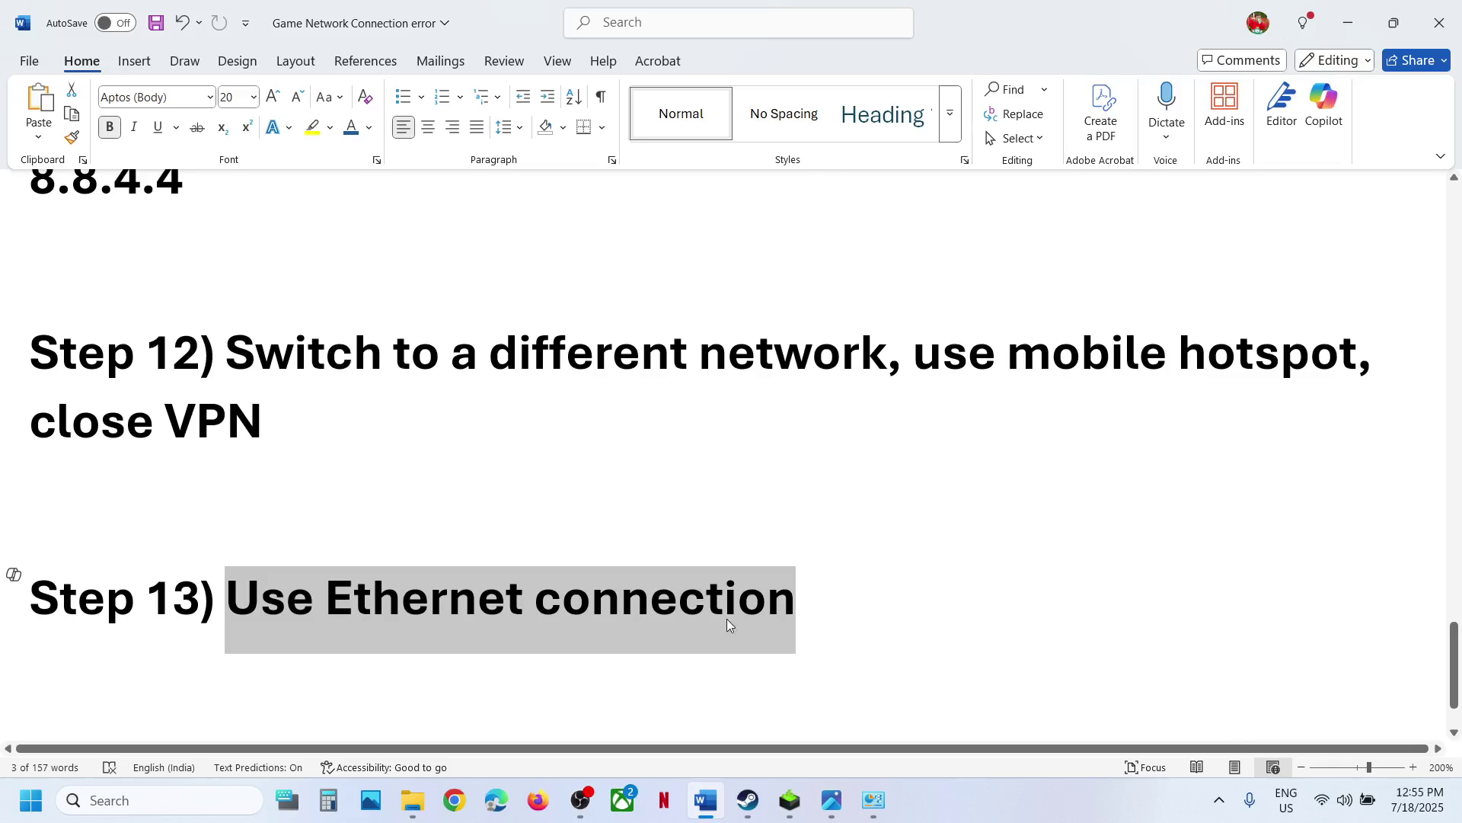
pyautogui.click(754, 800)
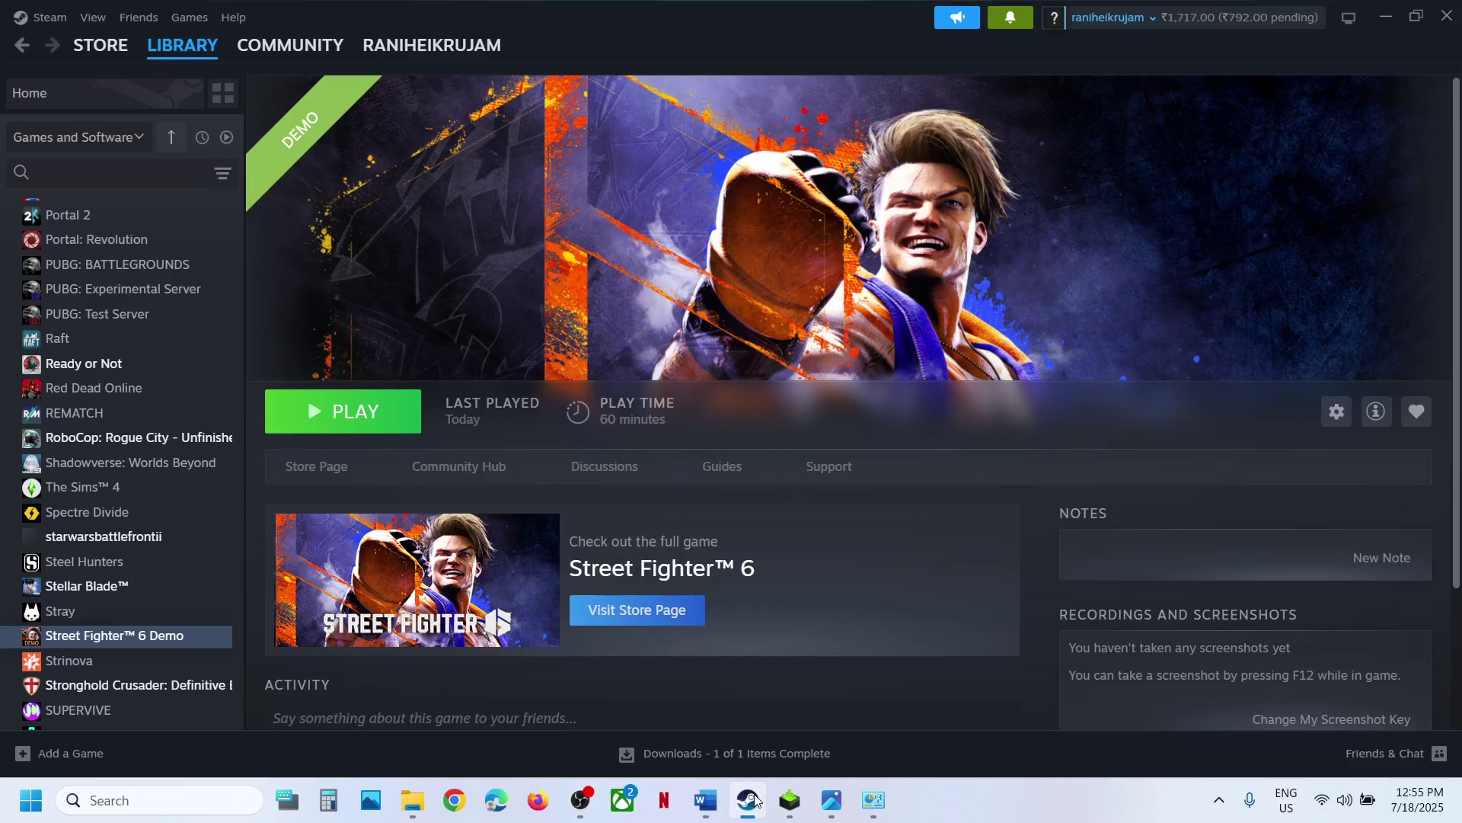
pyautogui.click(754, 800)
# Step: Highlight the Step 14 advice "Update Windows" in the document and check for updates in Windows Update settings
pyautogui.scroll(-2, 650, 597)
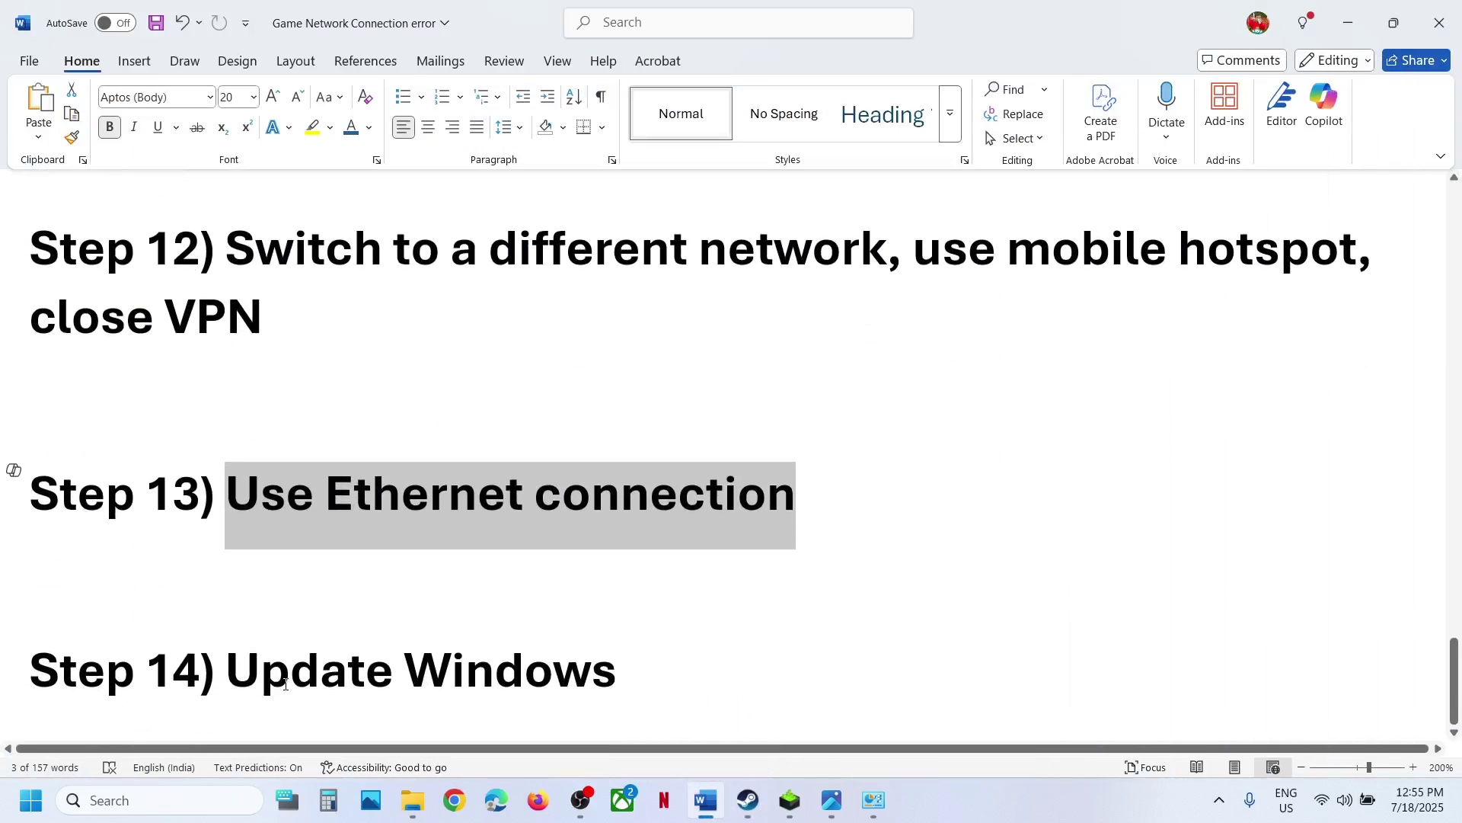
pyautogui.moveTo(227, 668); pyautogui.dragTo(648, 647)
pyautogui.press('super+i')
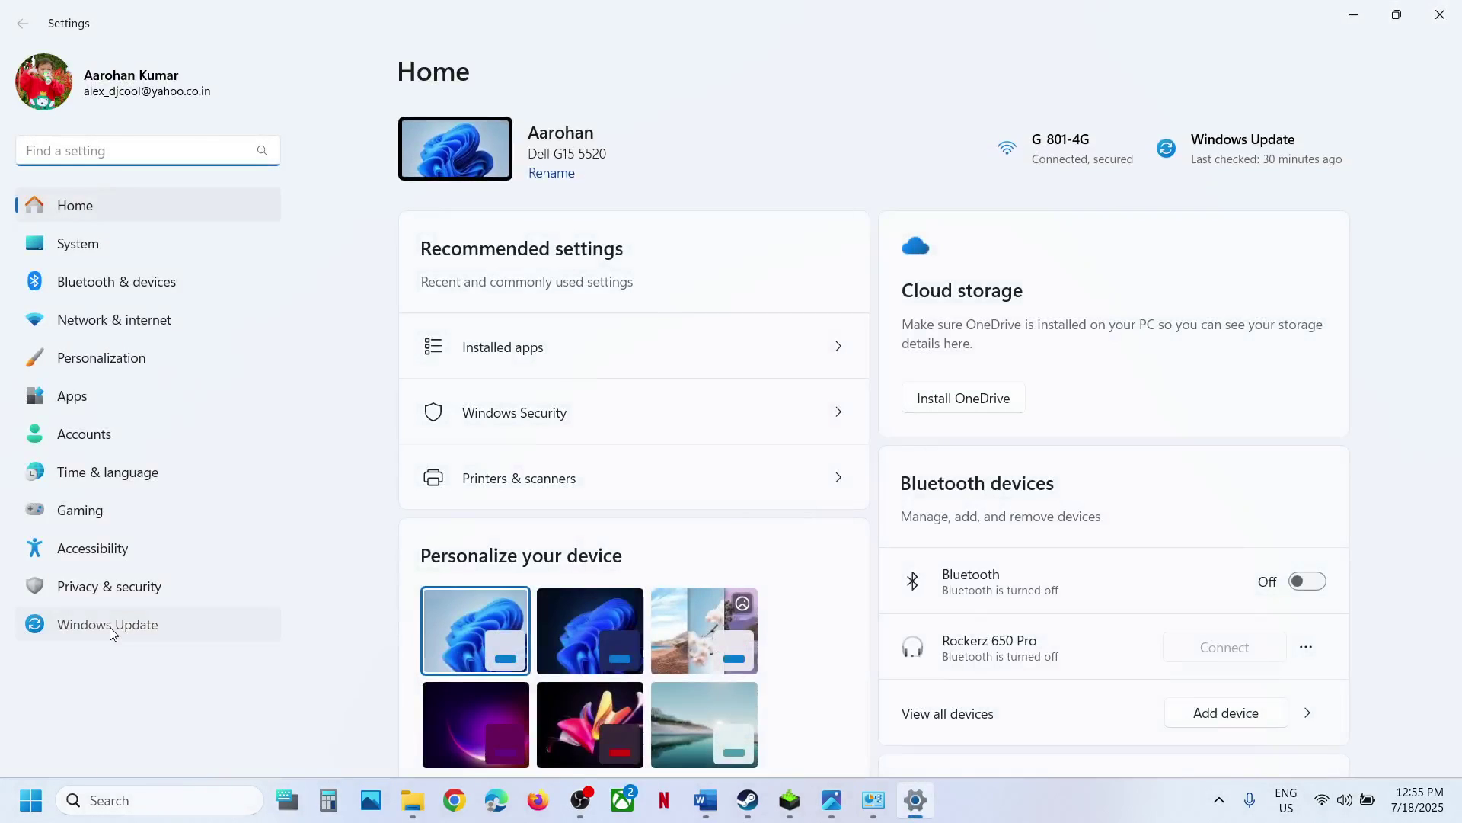
pyautogui.click(110, 626)
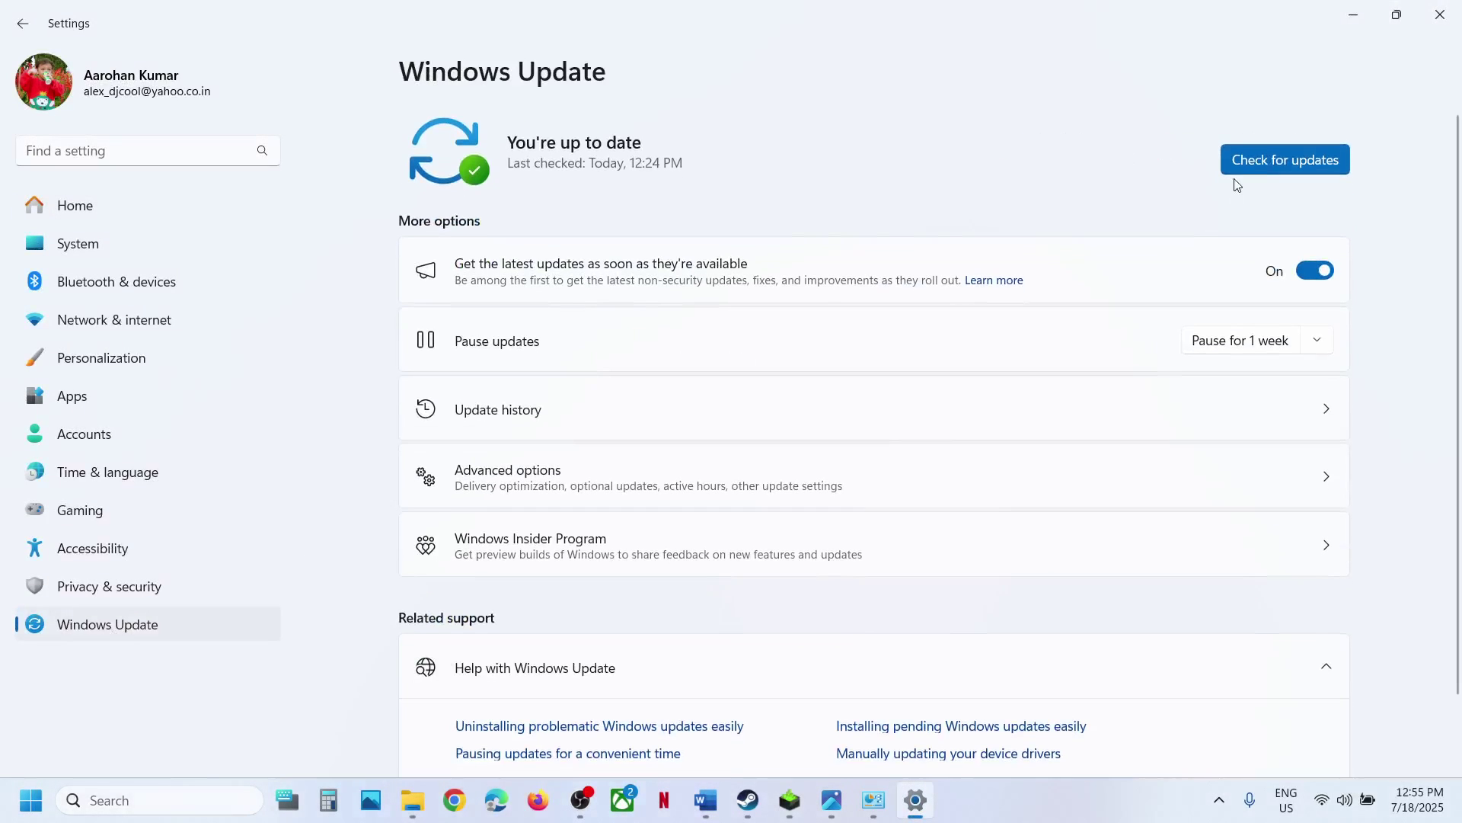
pyautogui.click(1250, 163)
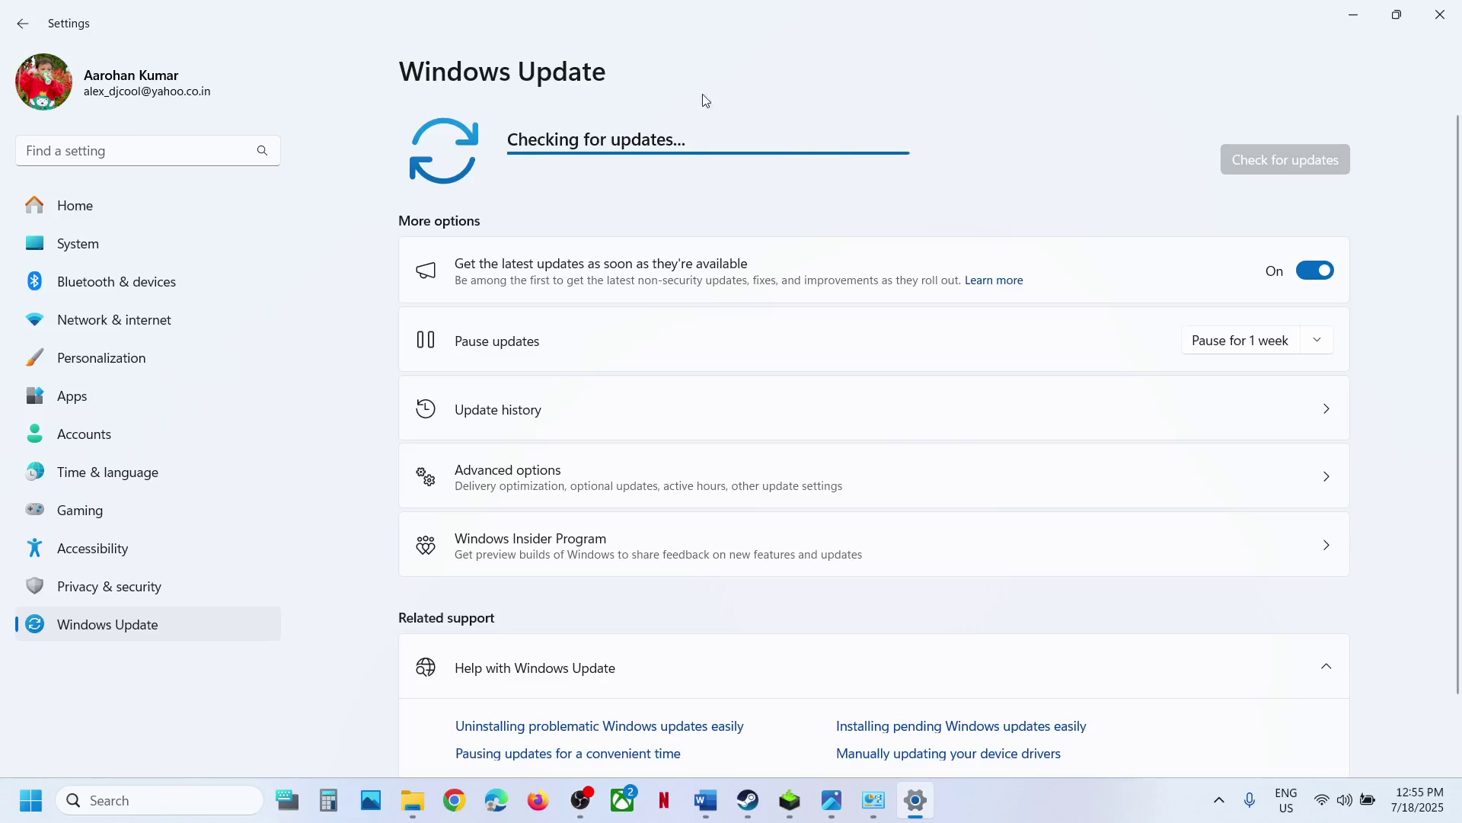
# Step: View the computer's Restart power option without restarting, and switch to the Street Fighter 6 Demo page in Steam
pyautogui.click(31, 799)
pyautogui.click(554, 734)
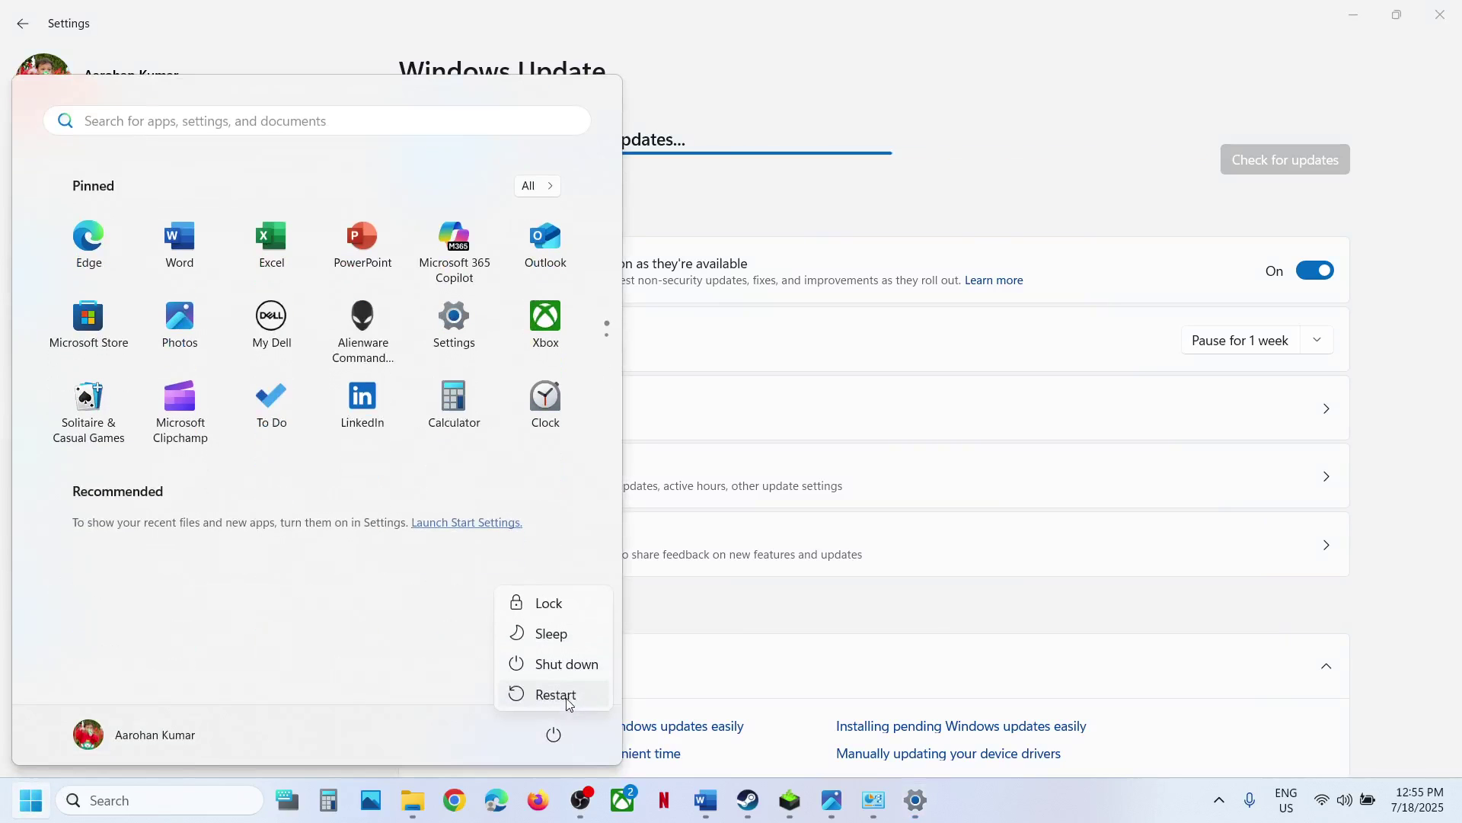
pyautogui.click(746, 801)
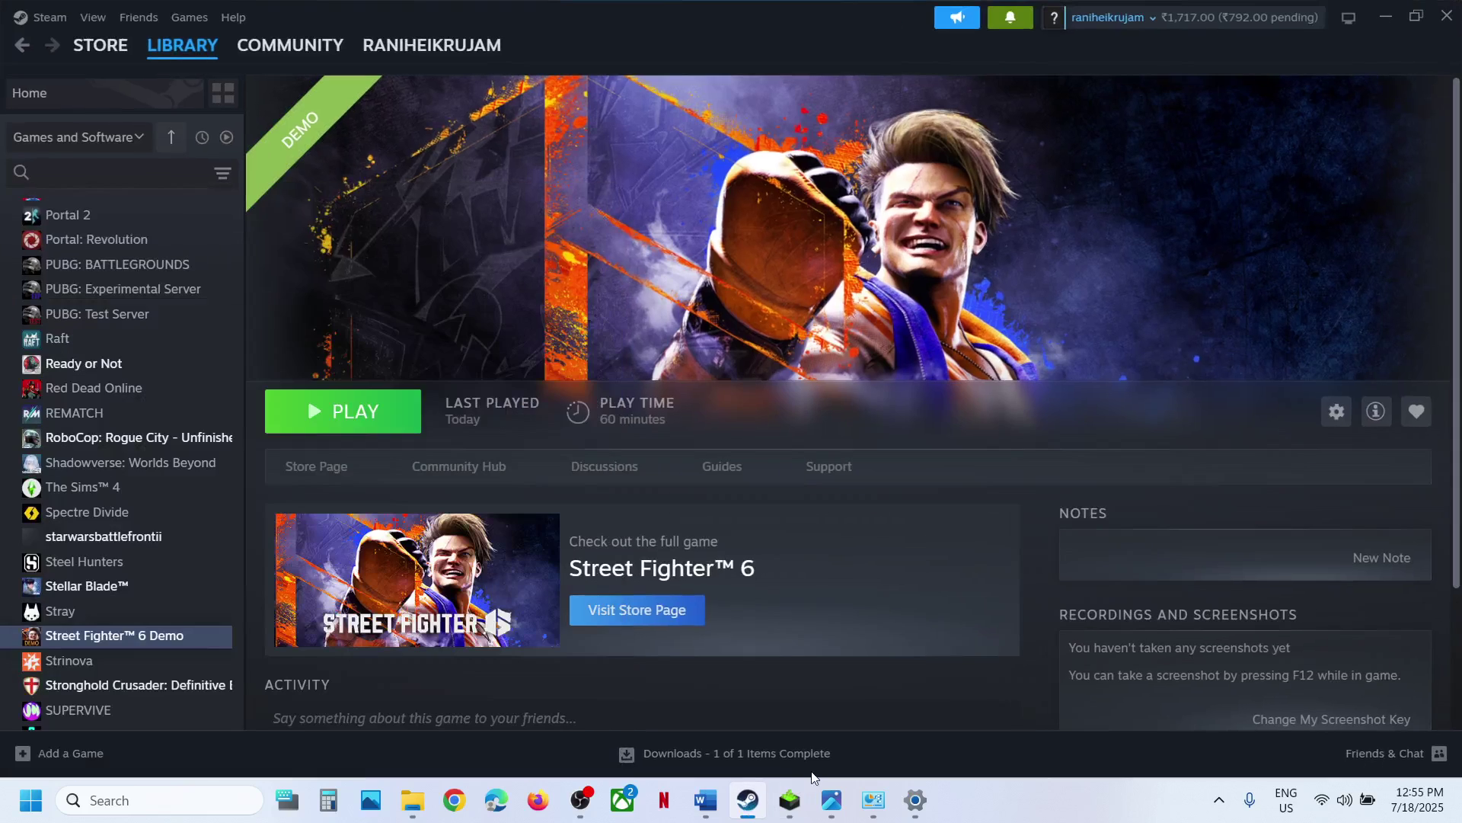
pyautogui.click(832, 809)
pyautogui.click(832, 812)
pyautogui.click(990, 818)
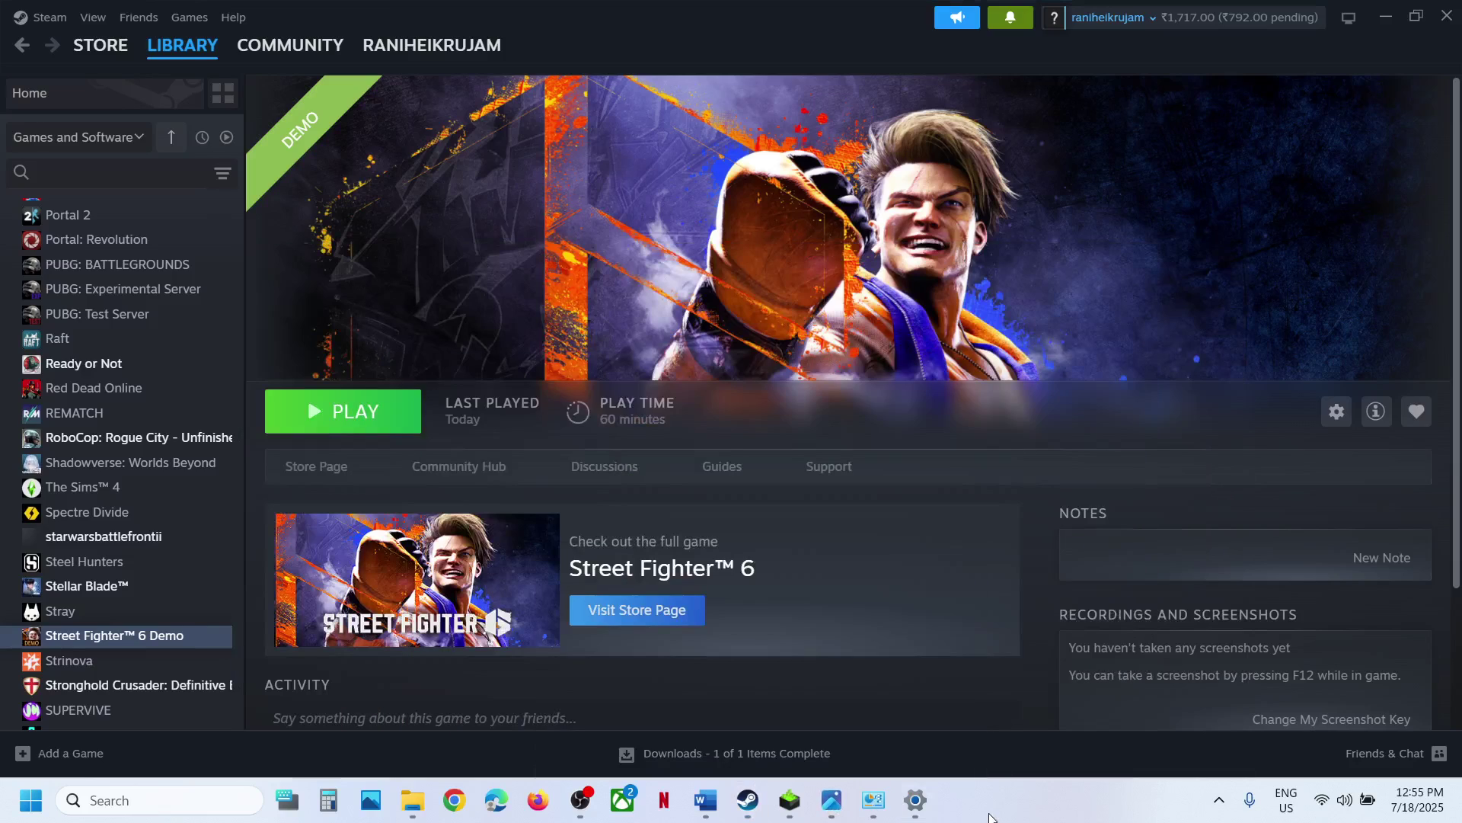